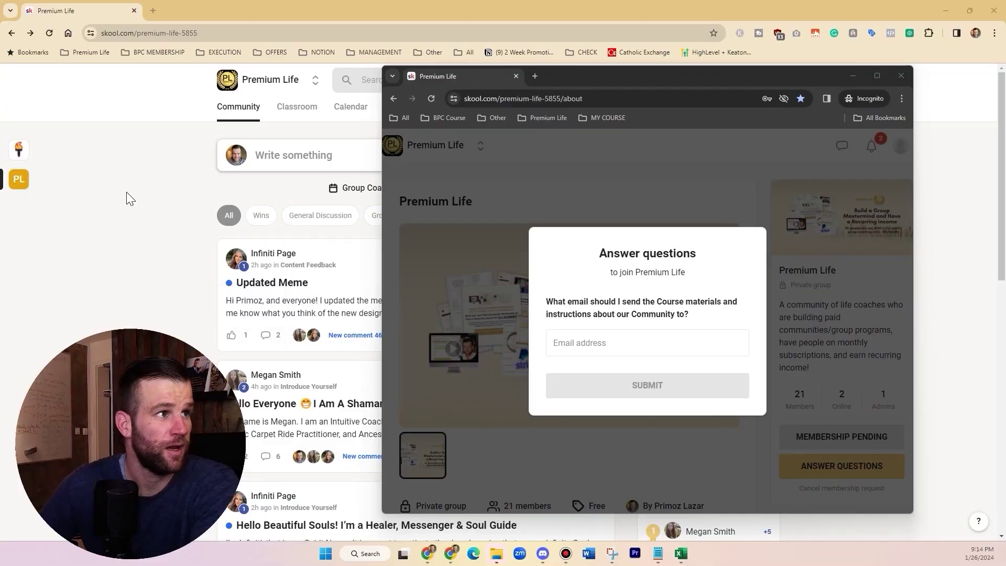
Step: Bring the main Premium Life community window back to the front
click(128, 193)
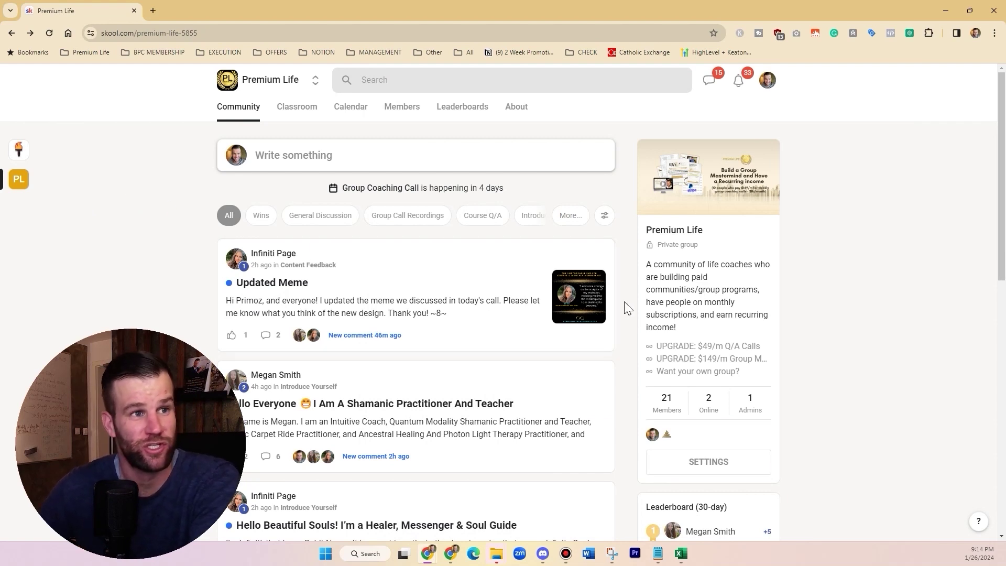
Step: Bring the private window's join dialog forward, reposition it, and review the join question
scroll(681, 314, down, 2)
scroll(679, 313, up, 2)
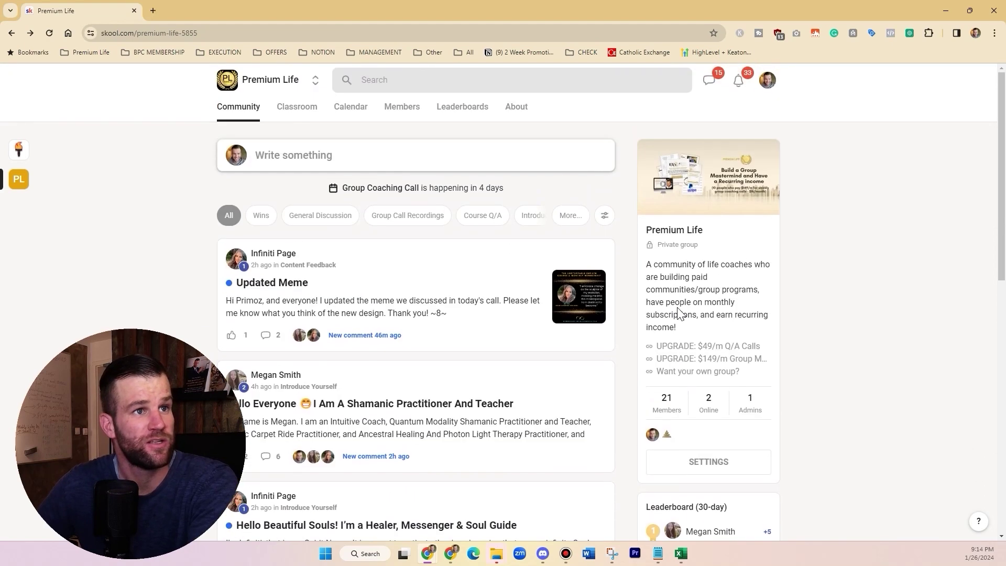
key(alt+Tab)
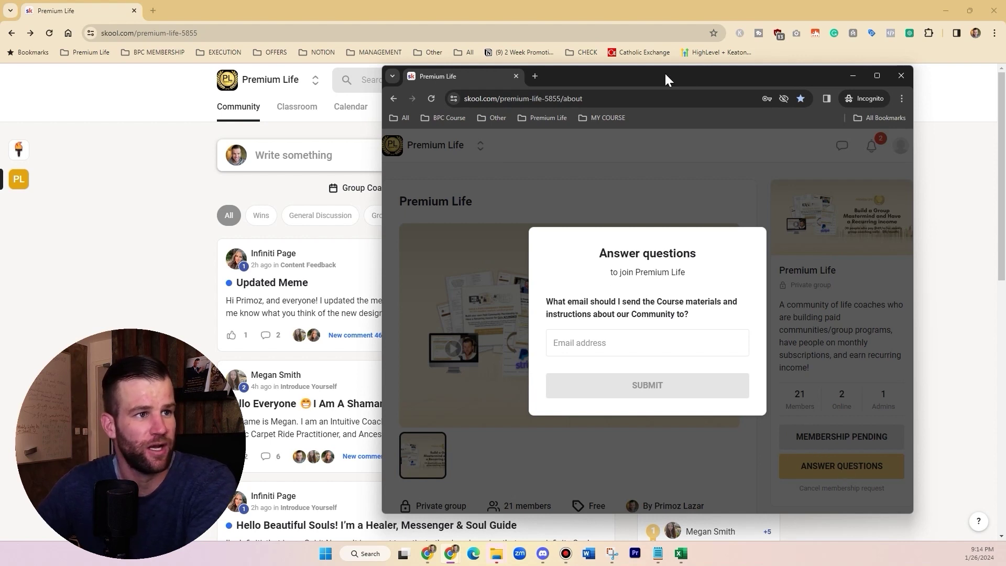
drag(666, 72, 627, 48)
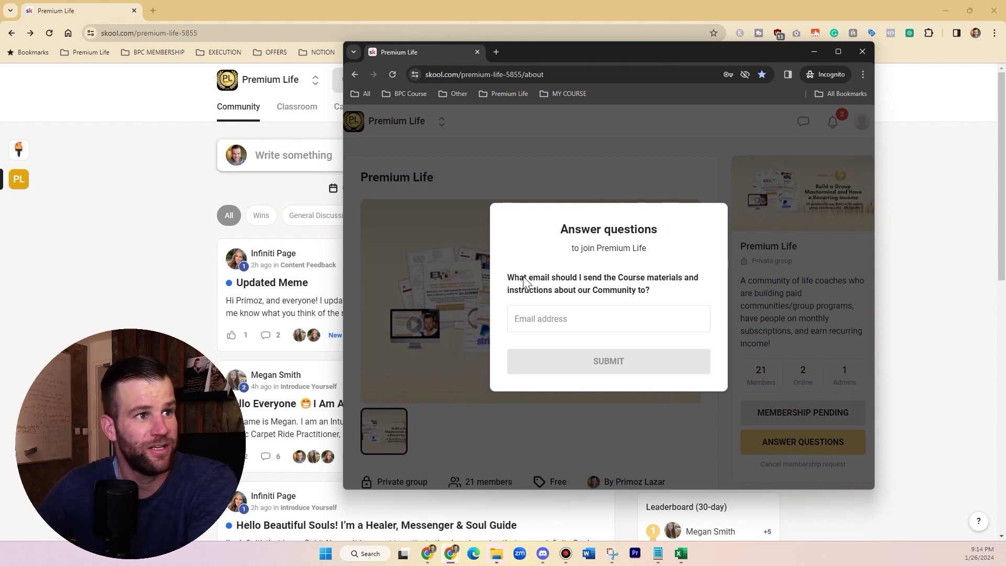
drag(511, 283, 667, 294)
click(665, 293)
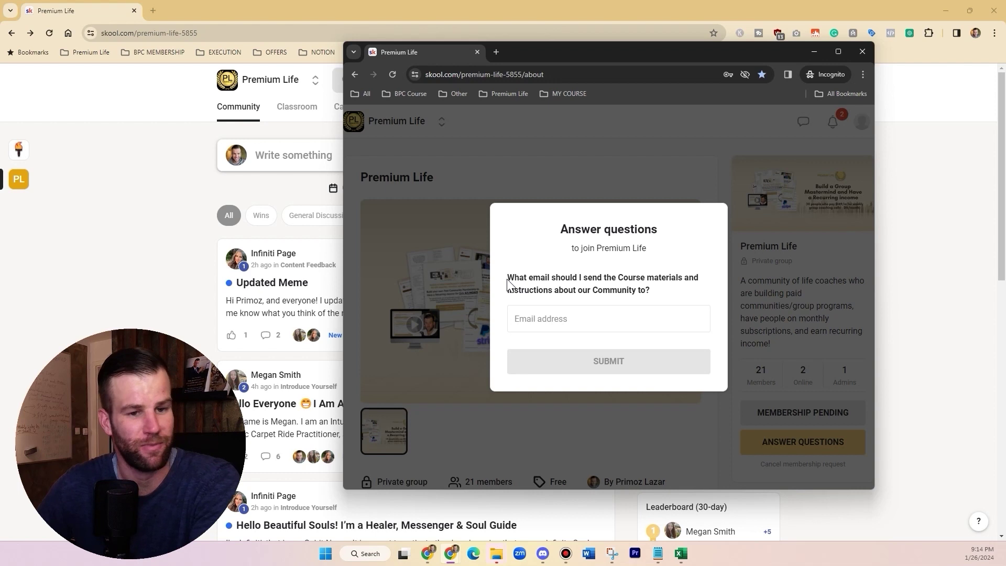
drag(508, 283, 662, 287)
click(663, 288)
Step: Answer the question with an email address, submit, and dismiss the Membership pending notice
click(553, 320)
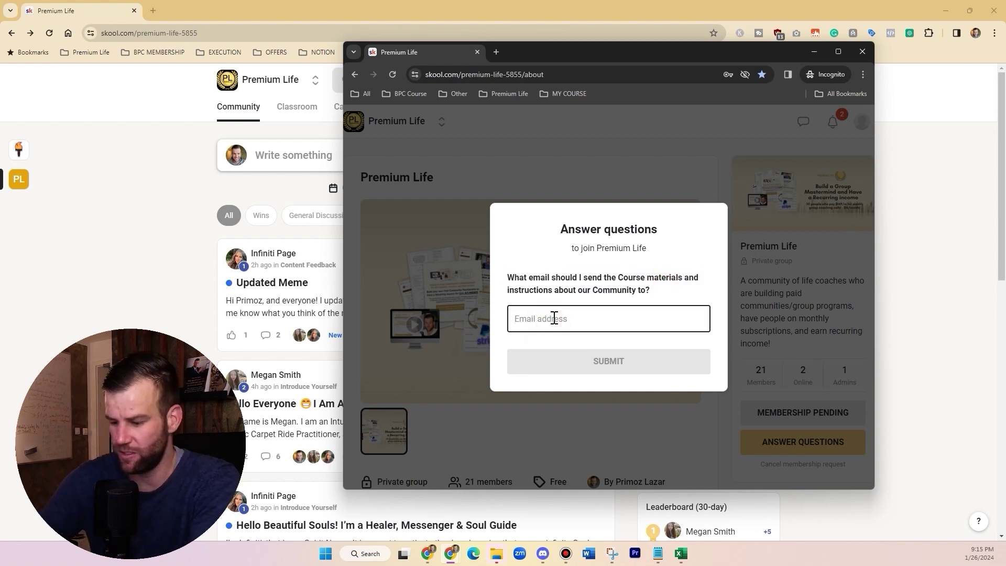
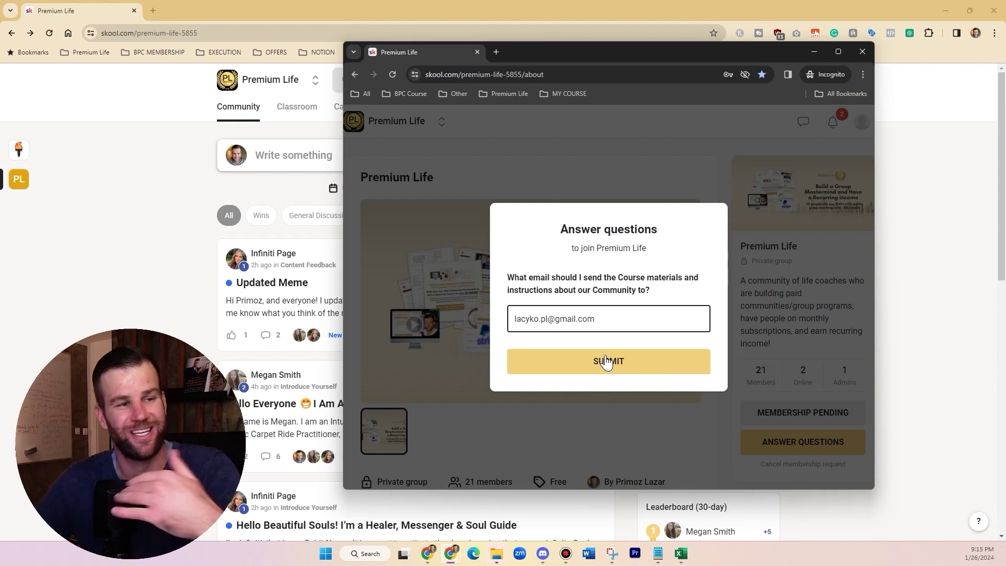
click(619, 370)
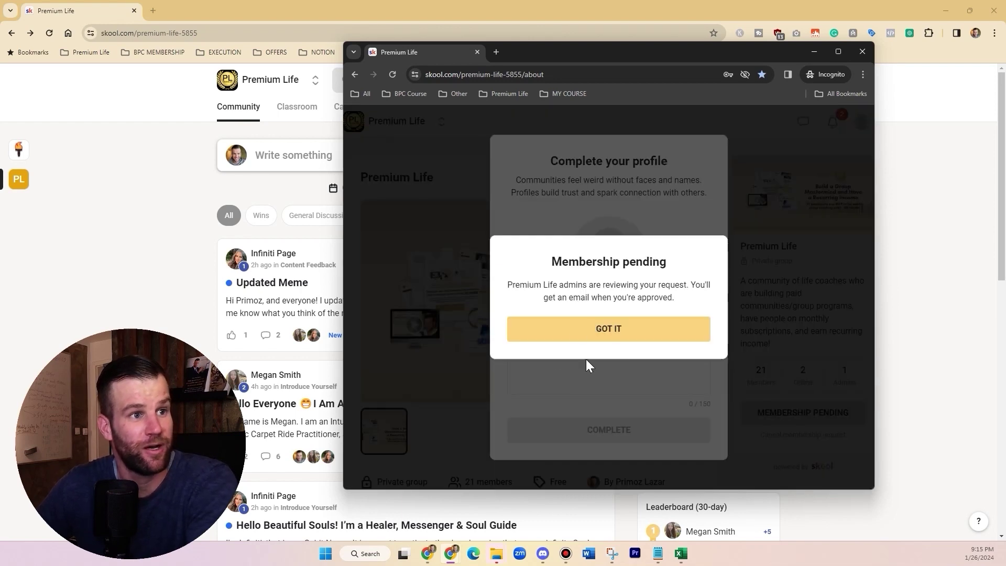
click(591, 330)
Step: Open the Membership questions plugin settings from the group's Plugins page
click(120, 179)
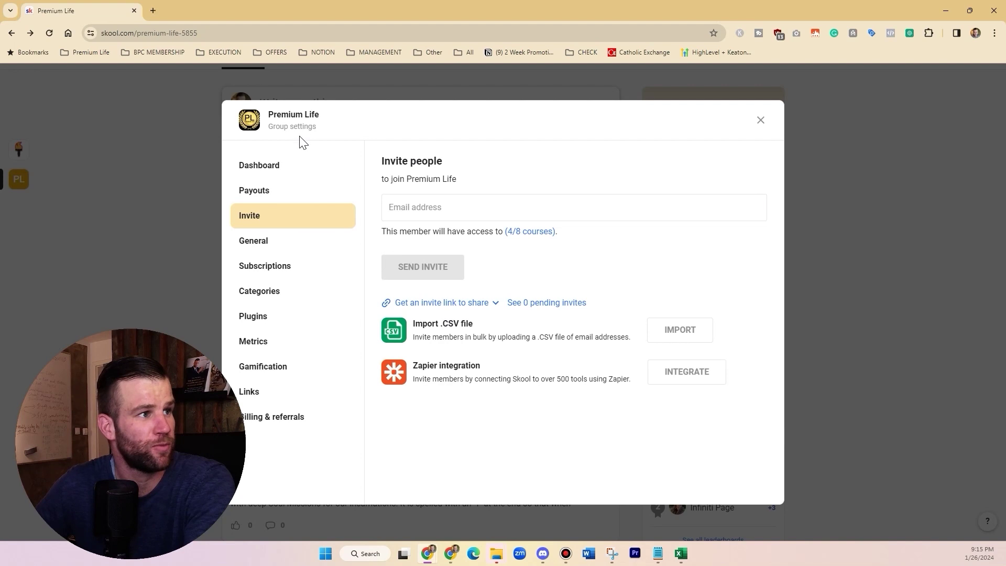
click(266, 318)
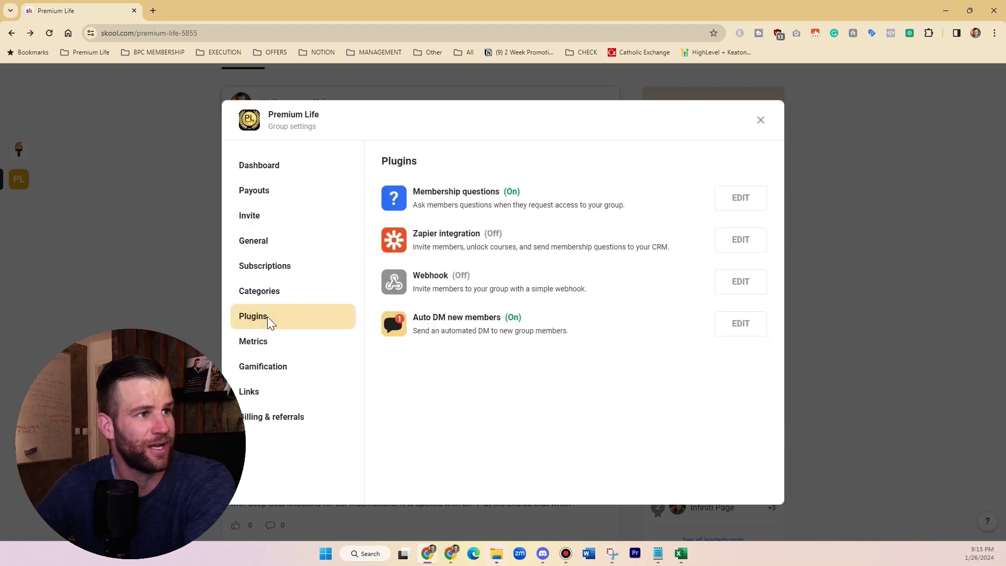
drag(417, 196, 495, 194)
click(496, 195)
click(734, 194)
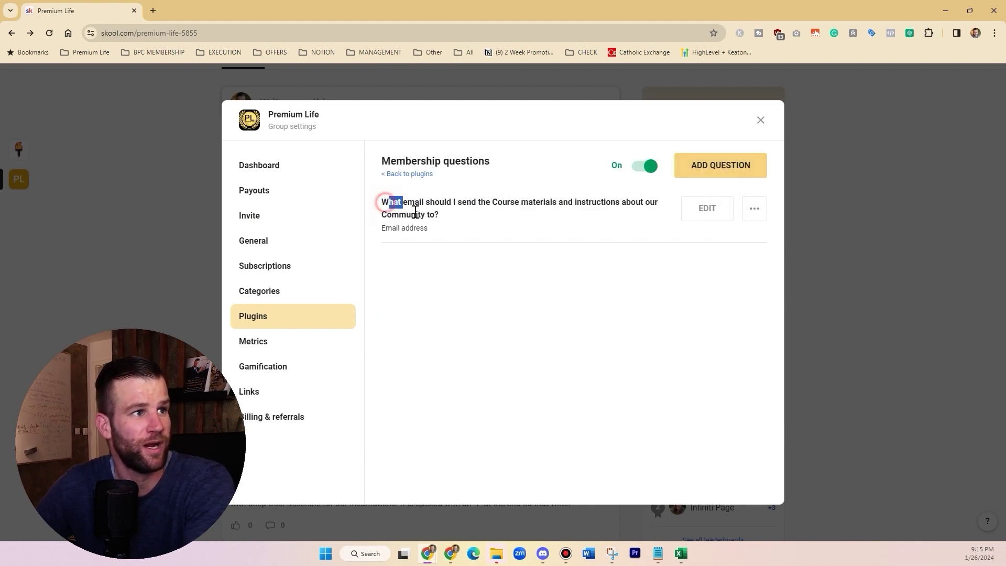
Step: Cancel adding a new membership question and close the group settings
click(727, 171)
key(Escape)
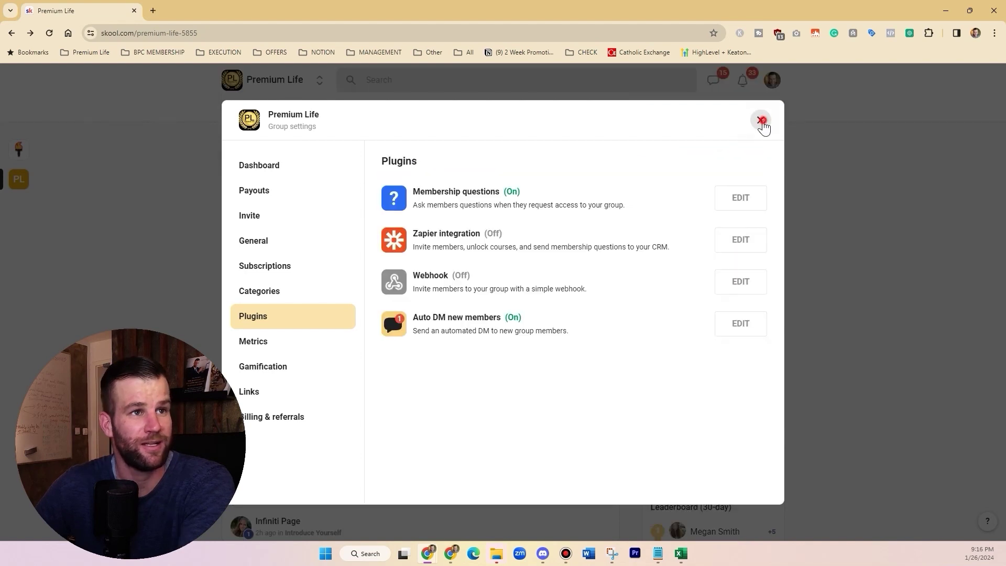
click(760, 122)
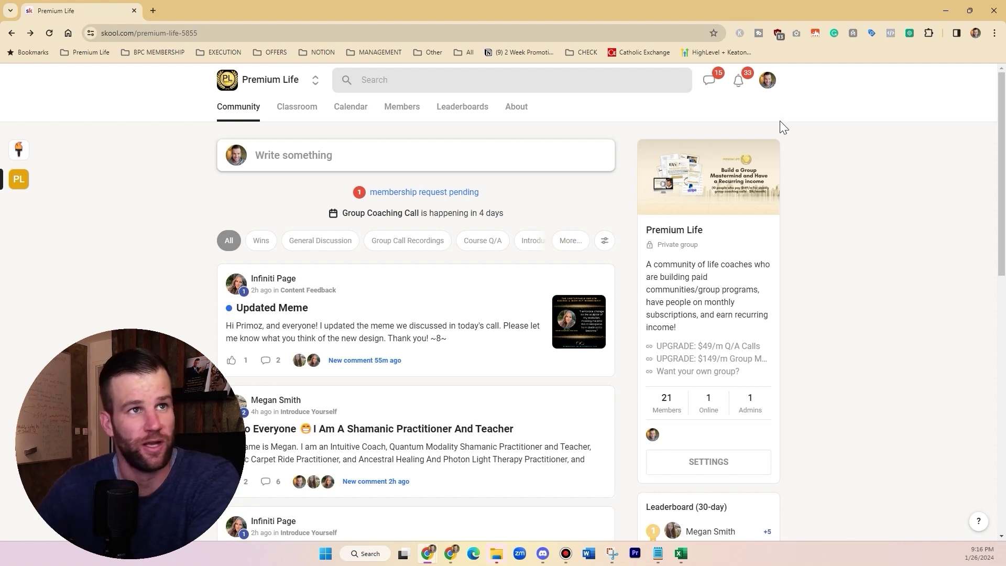
click(770, 82)
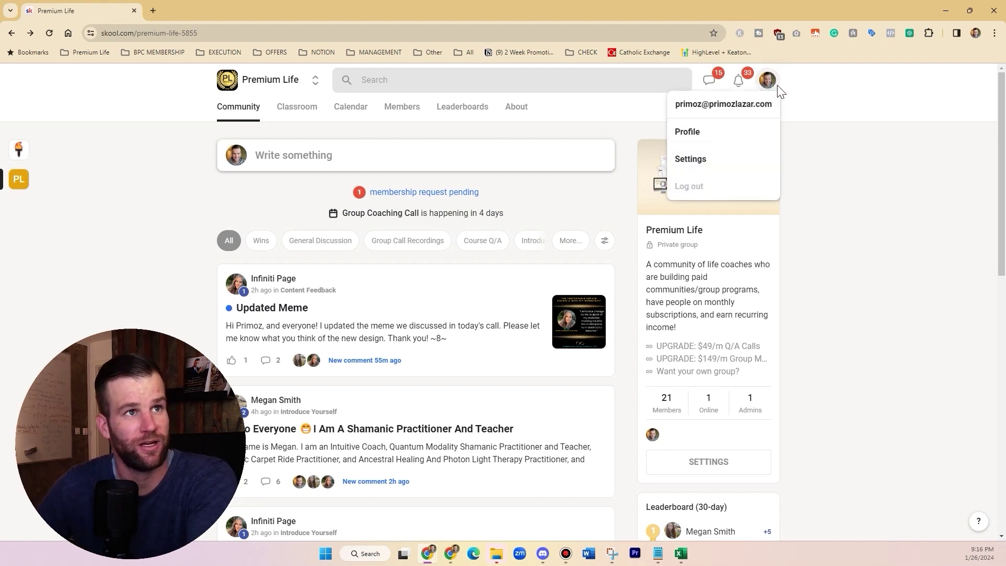
Step: Open the account settings from the user menu, then return to the Skool home
click(842, 171)
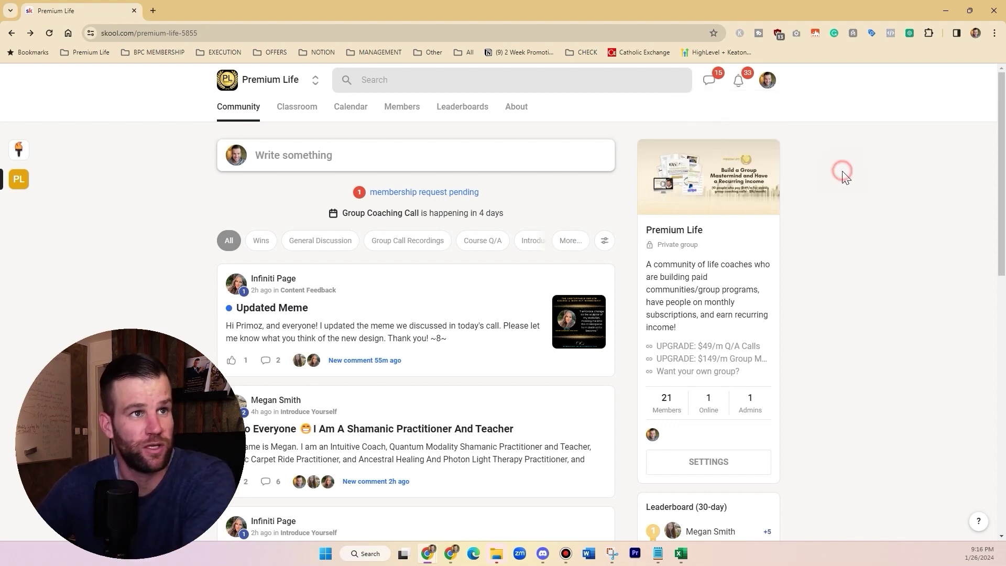
click(768, 78)
click(730, 162)
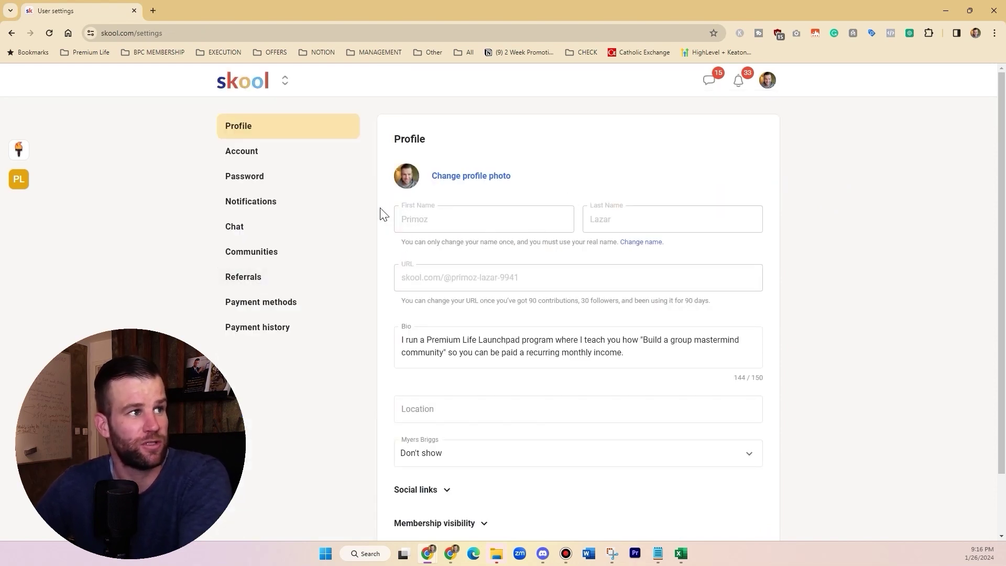
click(254, 82)
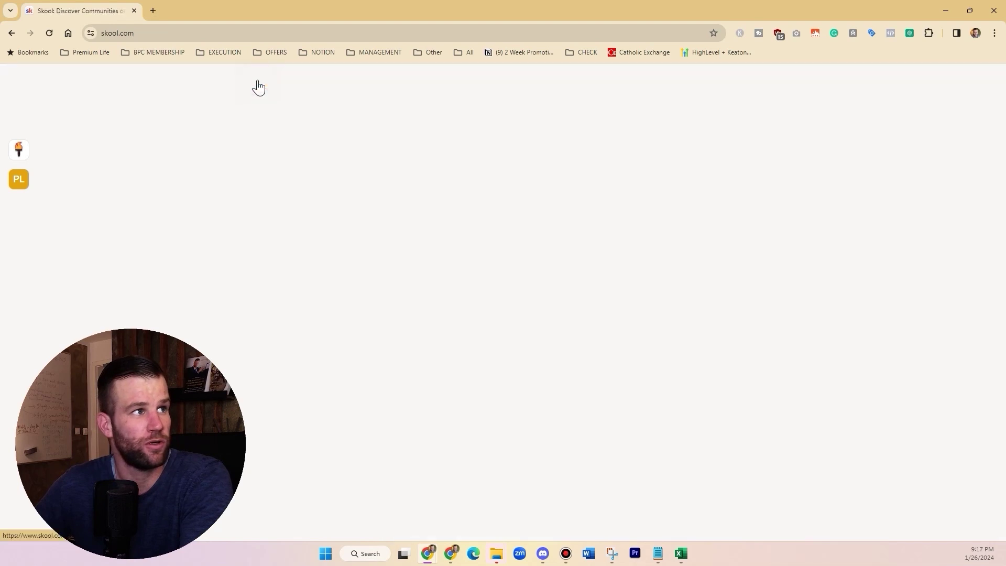
Step: Open the Members tab and try exporting the member list, cancelling the save
scroll(853, 293, down, 2)
scroll(847, 314, up, 1)
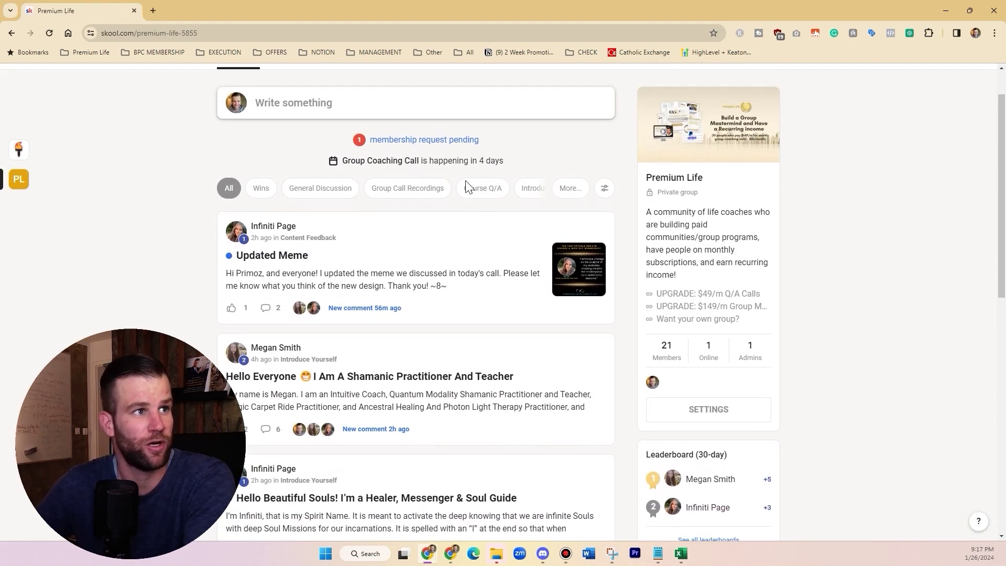
scroll(409, 157, up, 1)
click(411, 111)
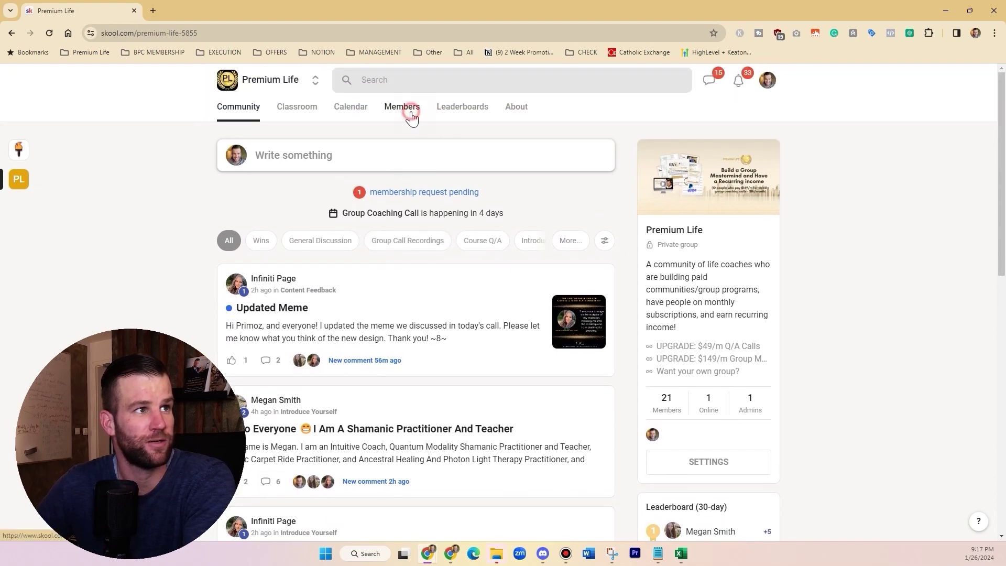
click(530, 150)
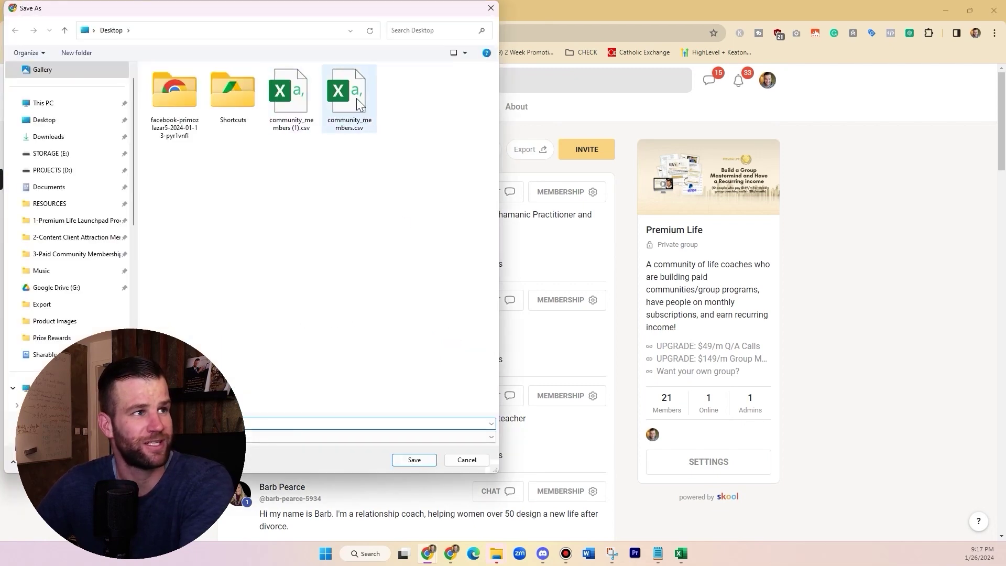
key(Escape)
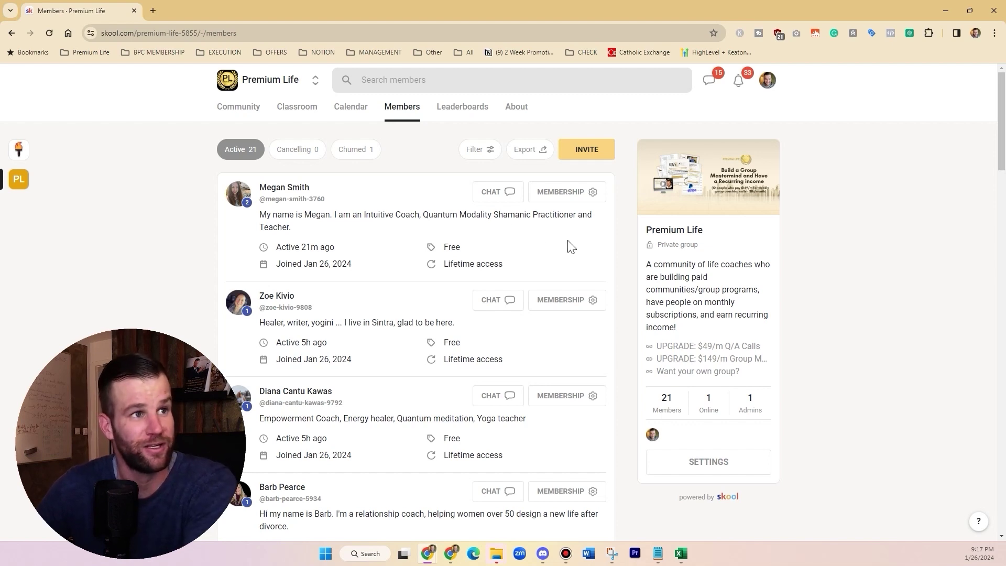
Step: View the switched-off Zapier integration plugin and its API key in group settings
click(717, 461)
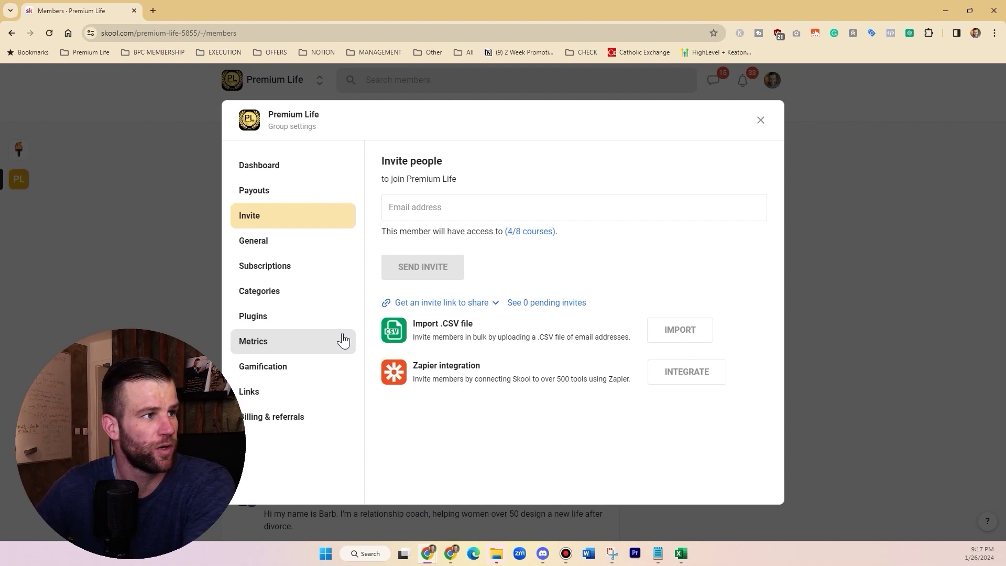
click(309, 316)
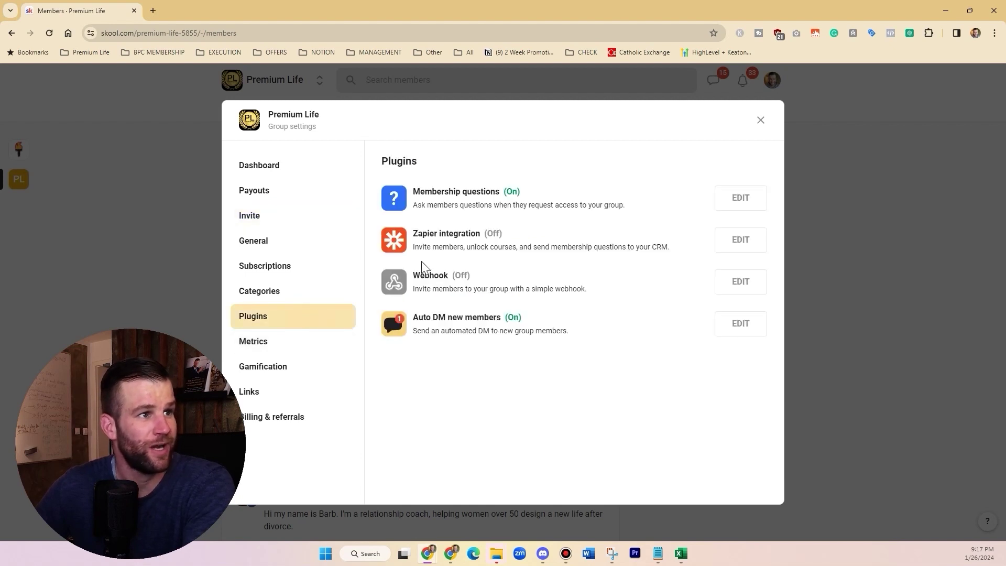
drag(417, 230, 482, 237)
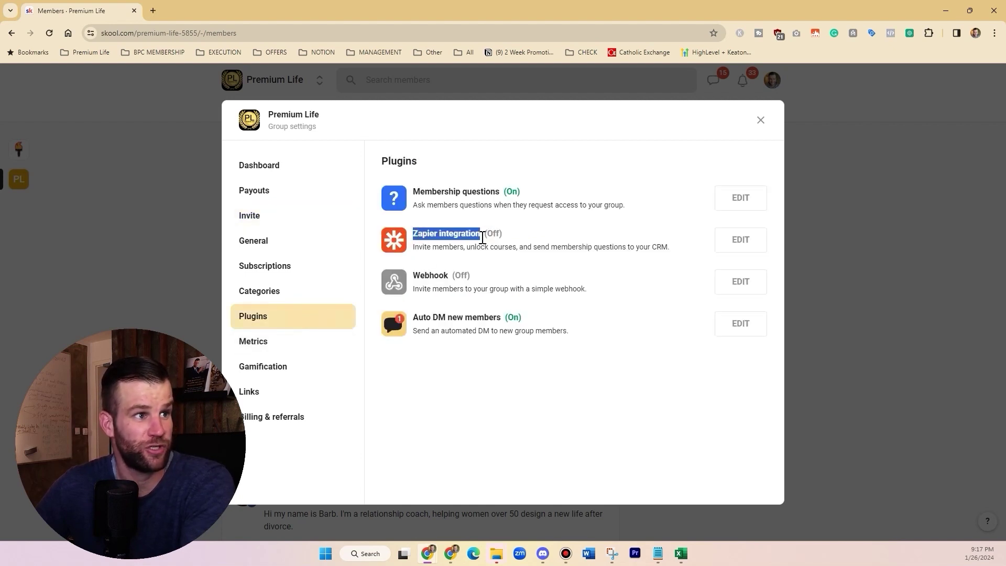
click(657, 247)
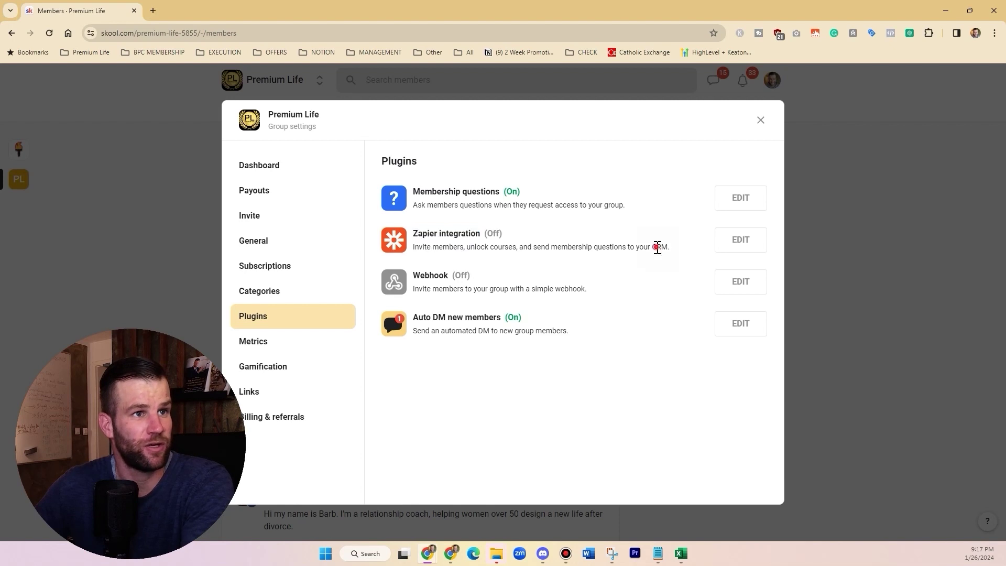
drag(408, 238, 478, 234)
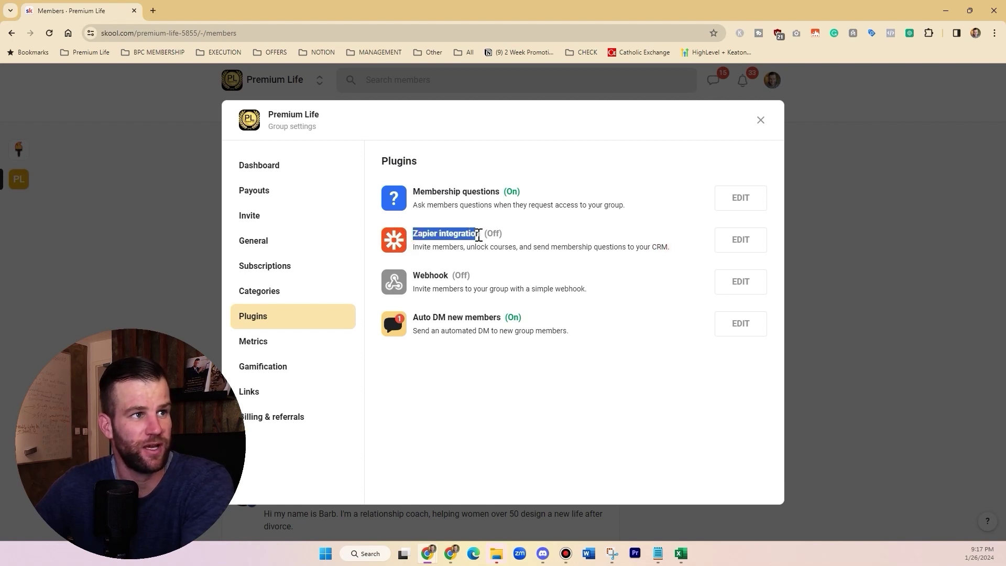
click(482, 236)
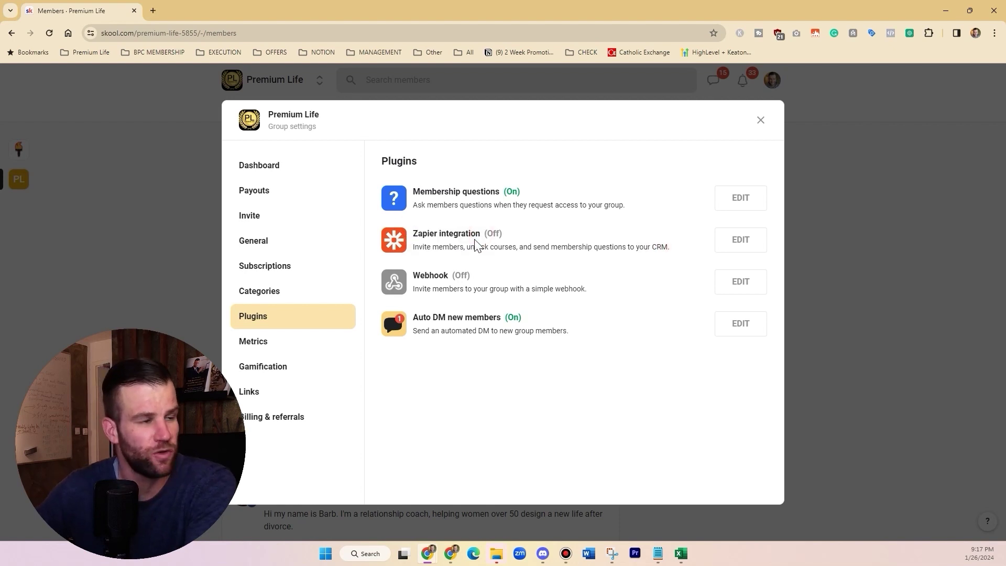
click(738, 240)
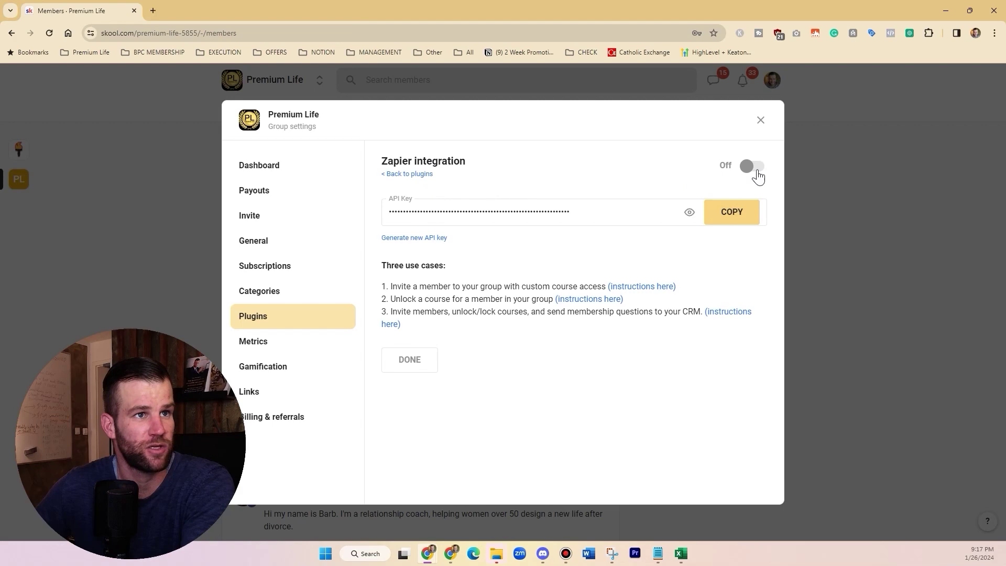
click(158, 9)
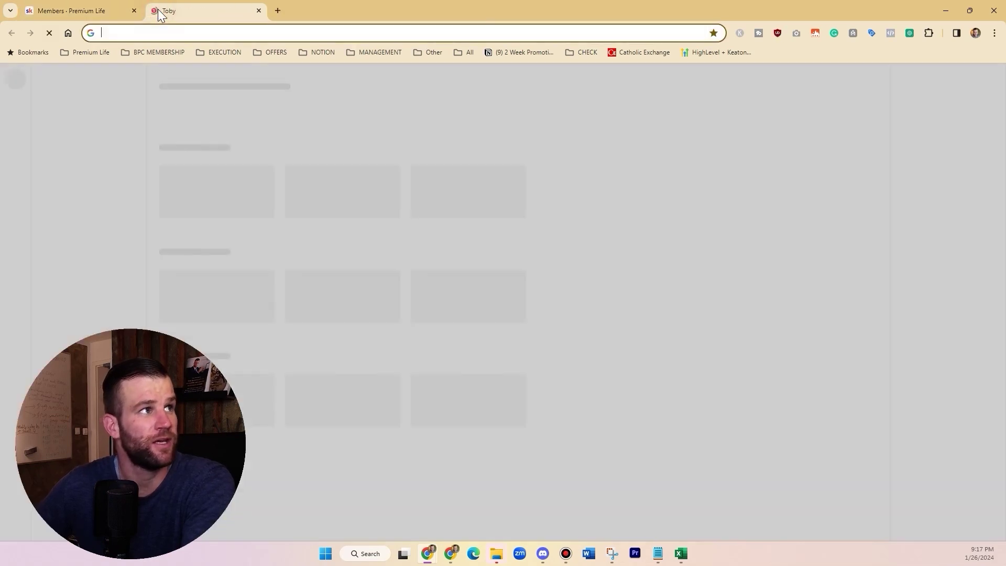
Step: Load zapier.com, log in with a Google account, and create a Zap from scratch
text(zapier)
key(Return)
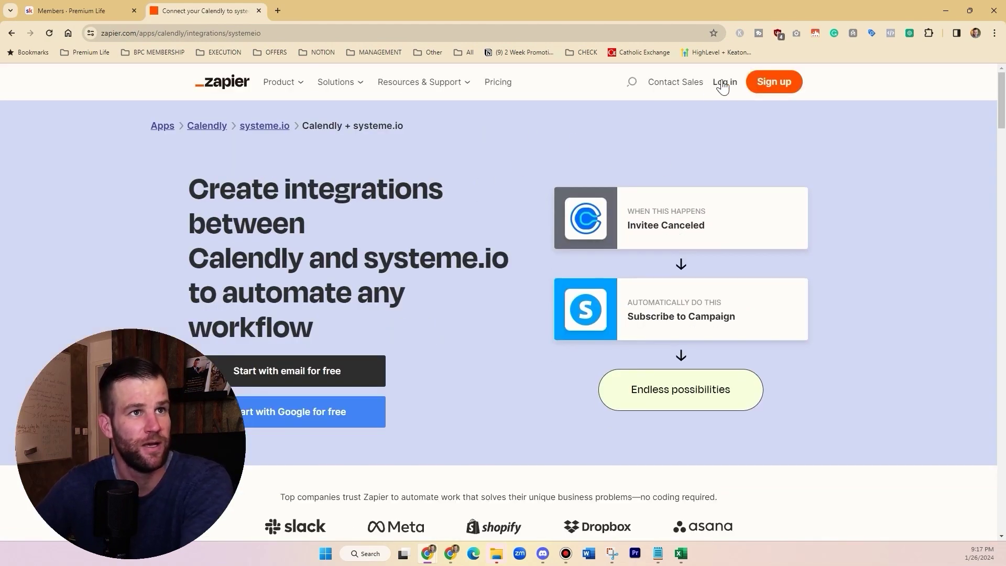
click(724, 83)
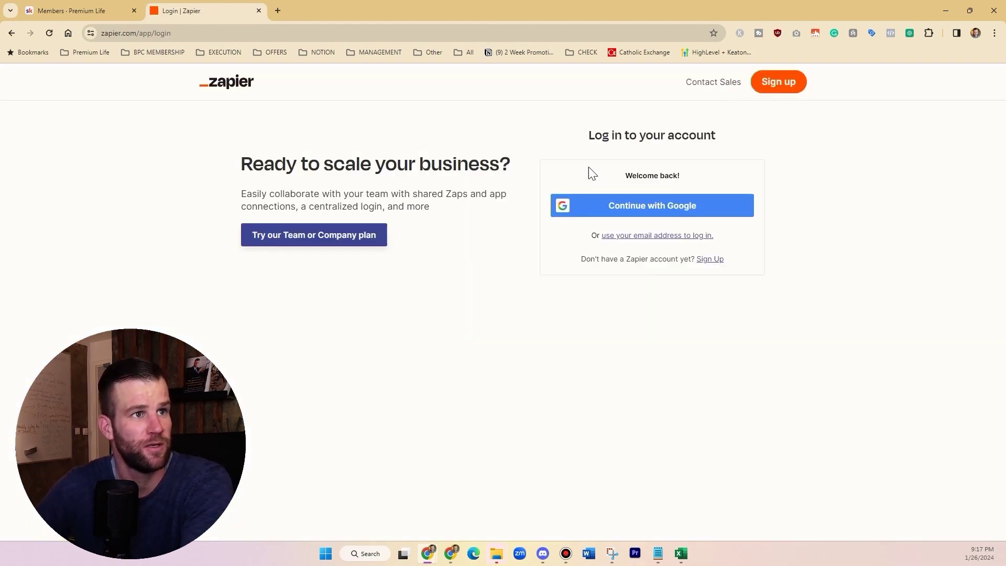
click(635, 209)
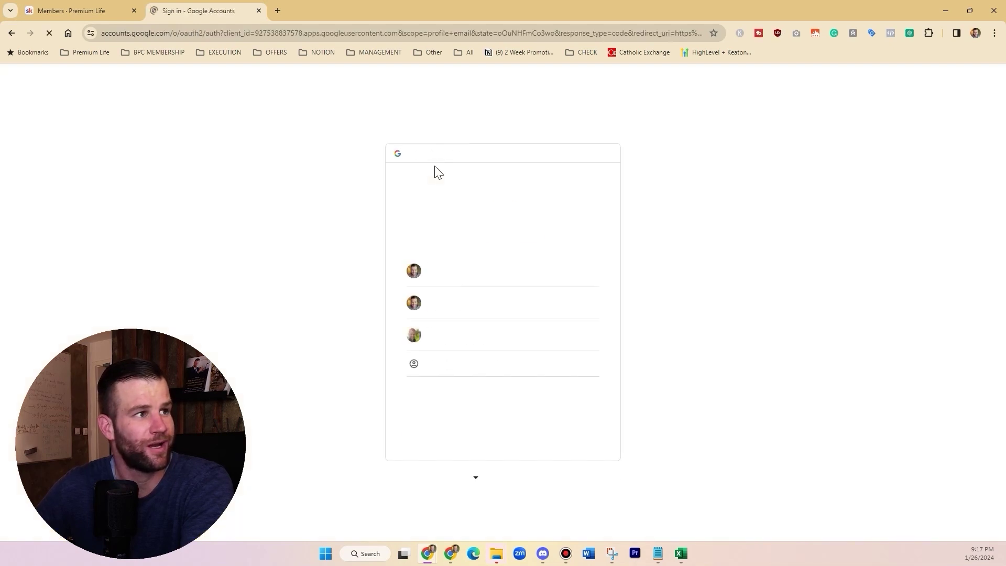
click(480, 273)
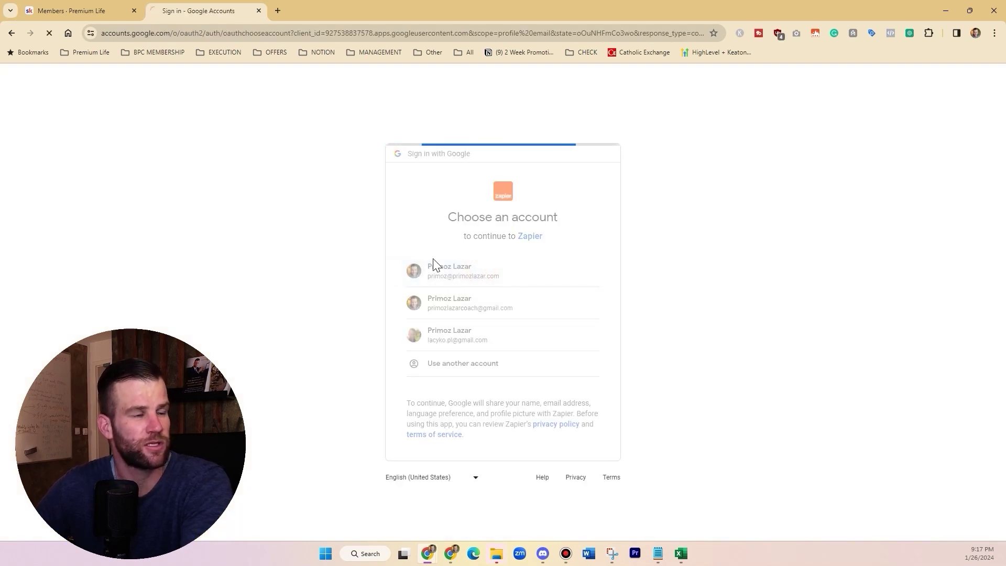
click(575, 374)
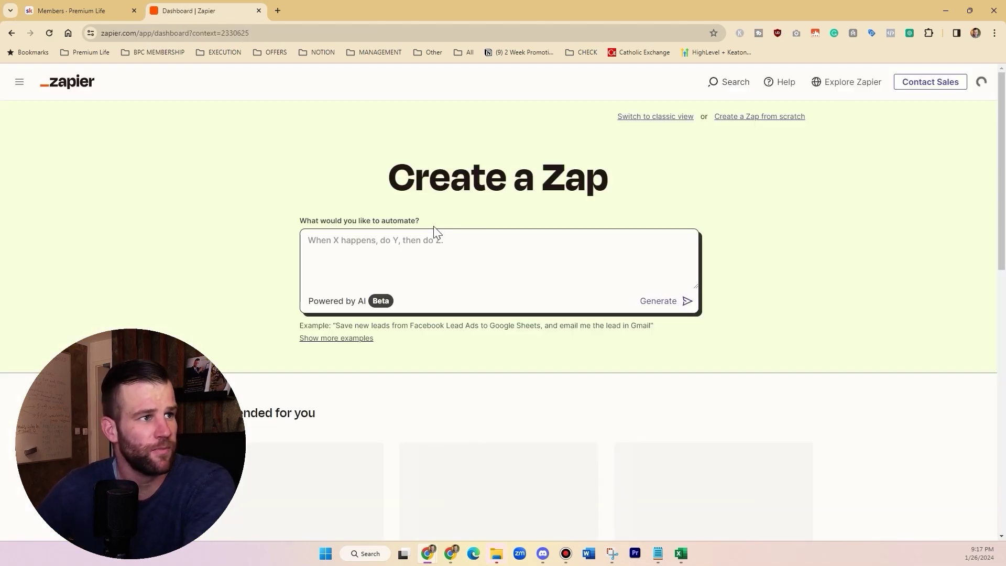
click(741, 119)
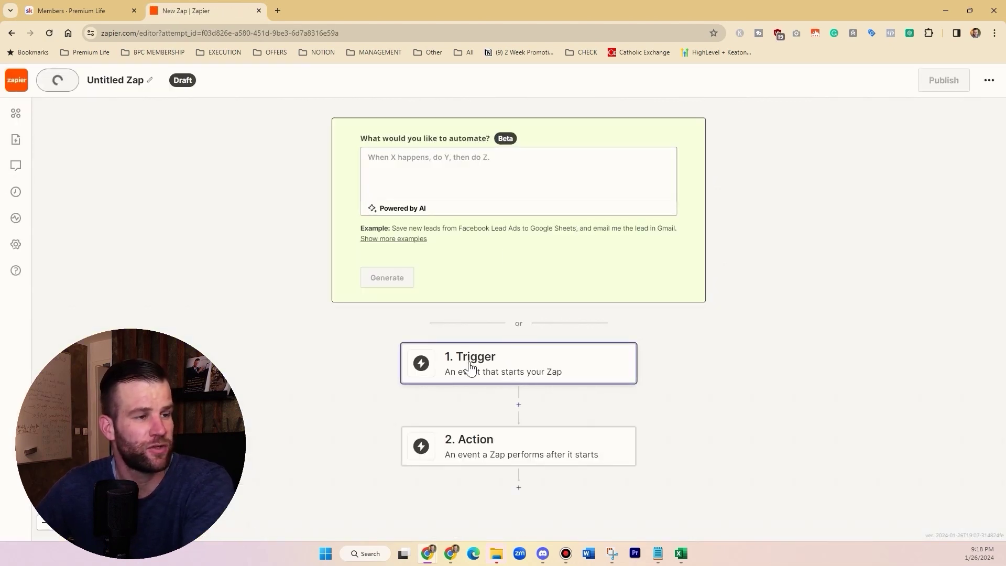
Step: Set the Zap trigger to Skool's Membership Questions Answered event
click(507, 363)
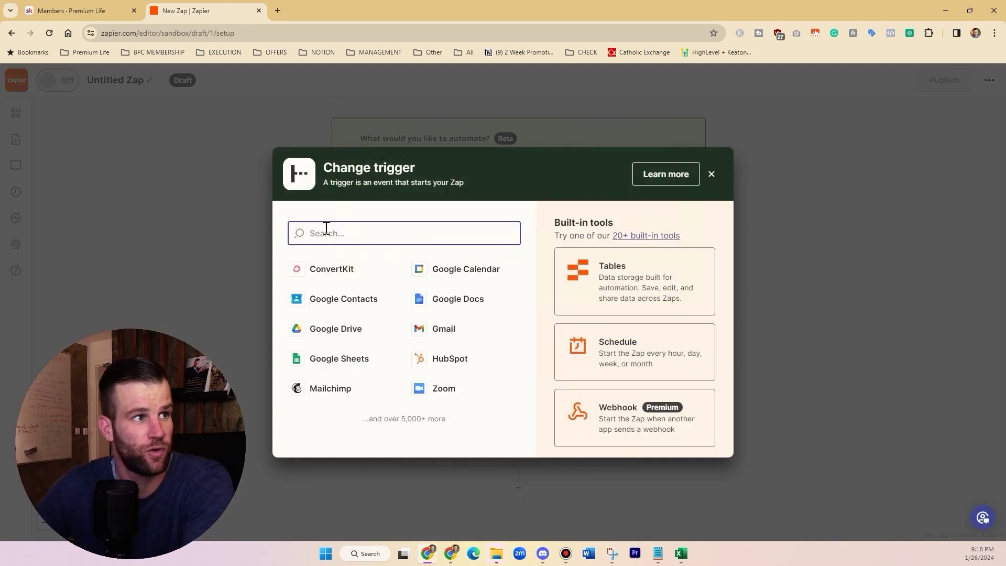
text(skool)
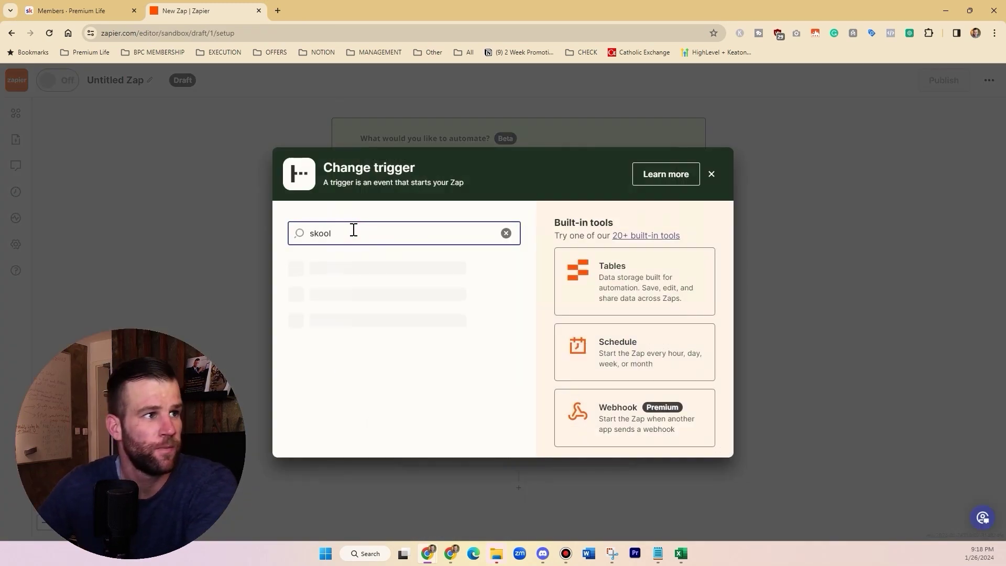
click(341, 279)
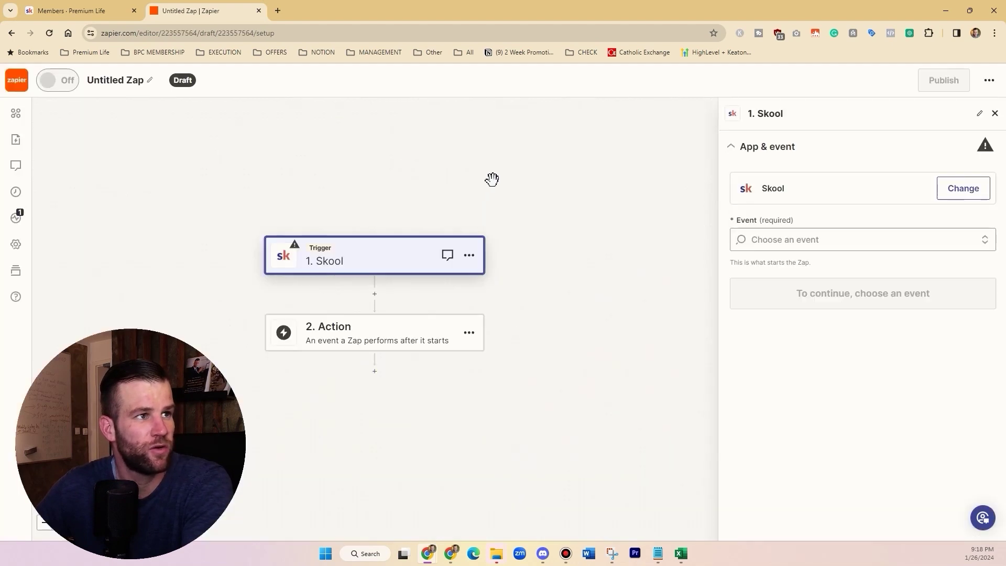
click(788, 240)
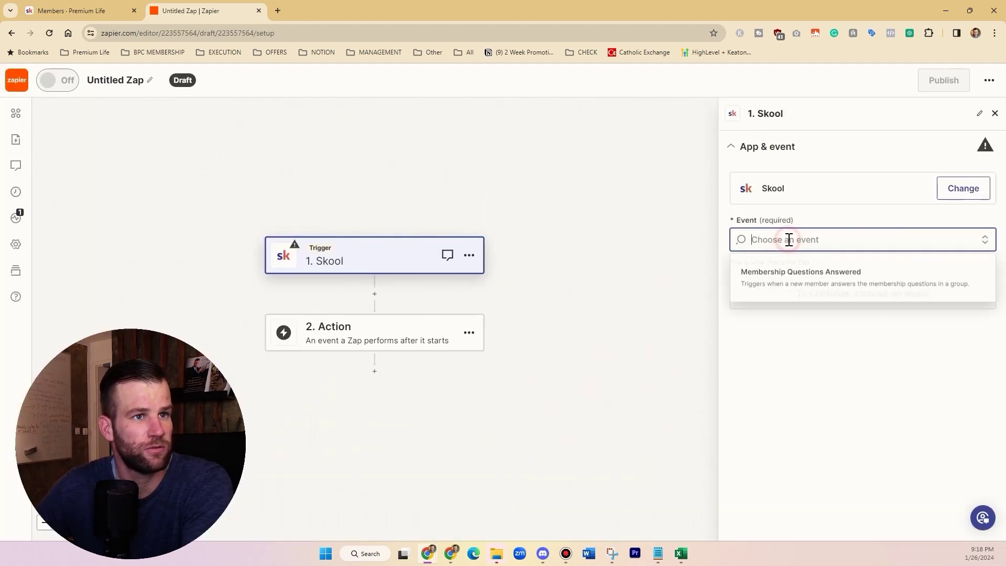
click(815, 281)
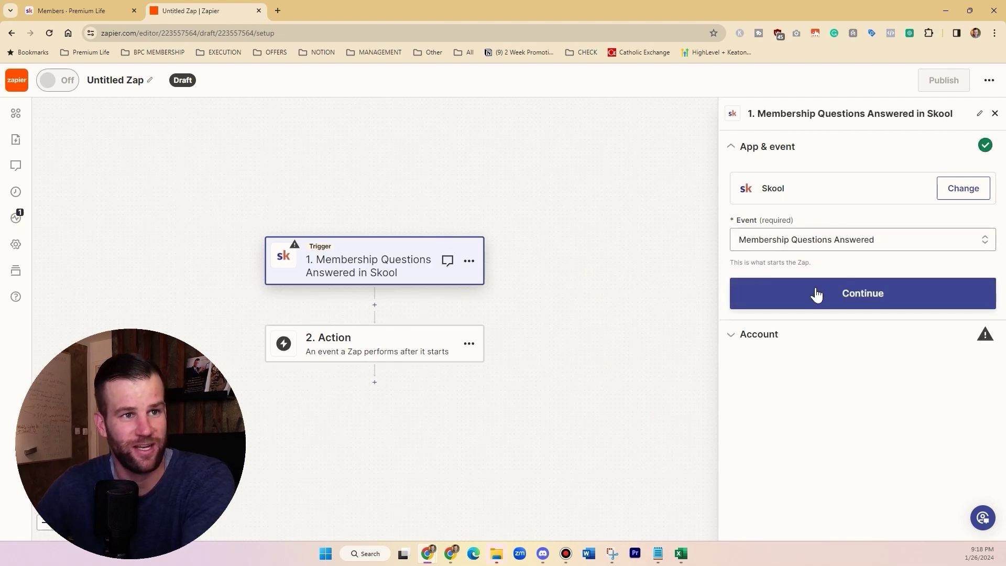
Step: Search 'systeme' for the action app, then load the video page in a new tab
click(363, 341)
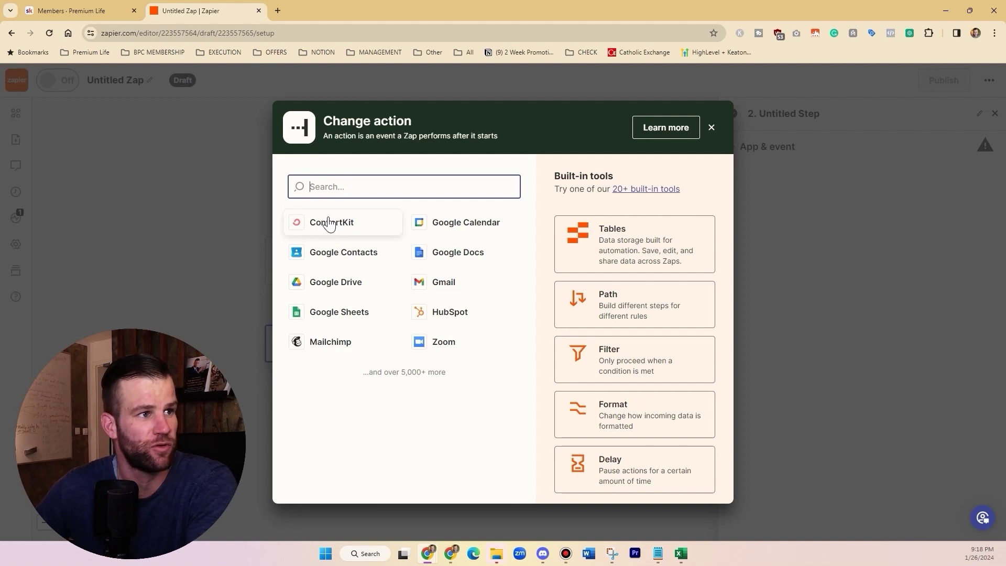
click(341, 186)
text(system)
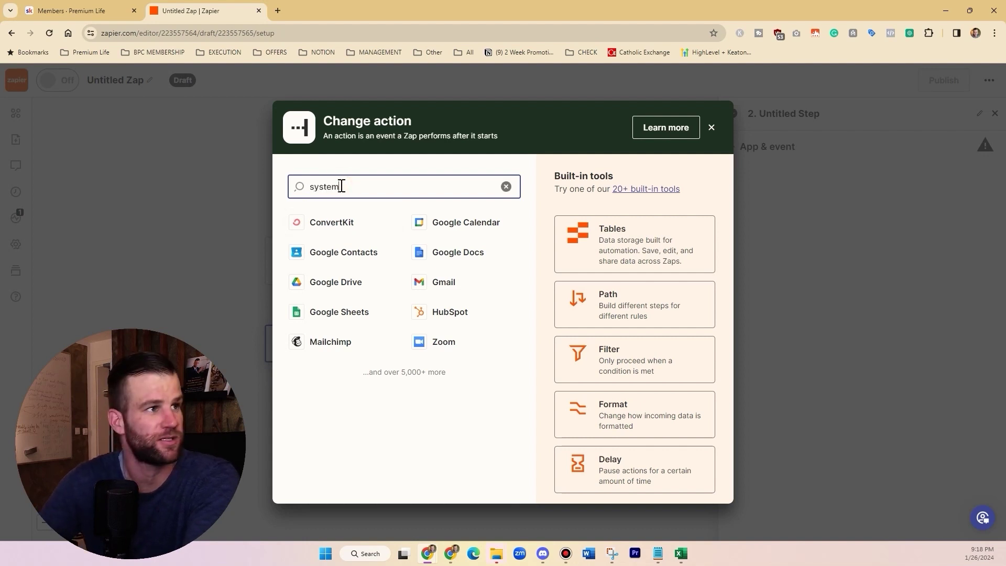
text(e)
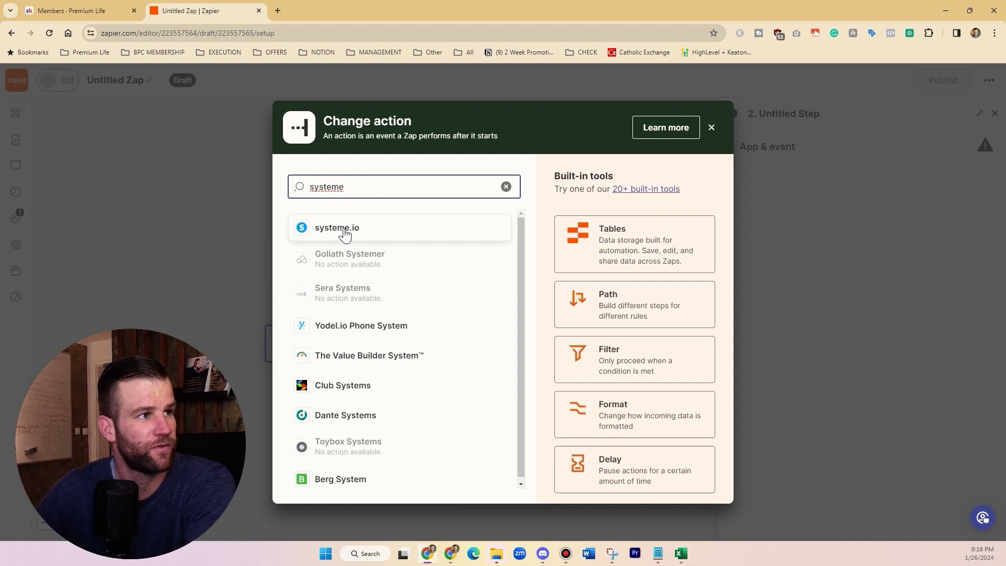
click(278, 11)
text(video)
key(Return)
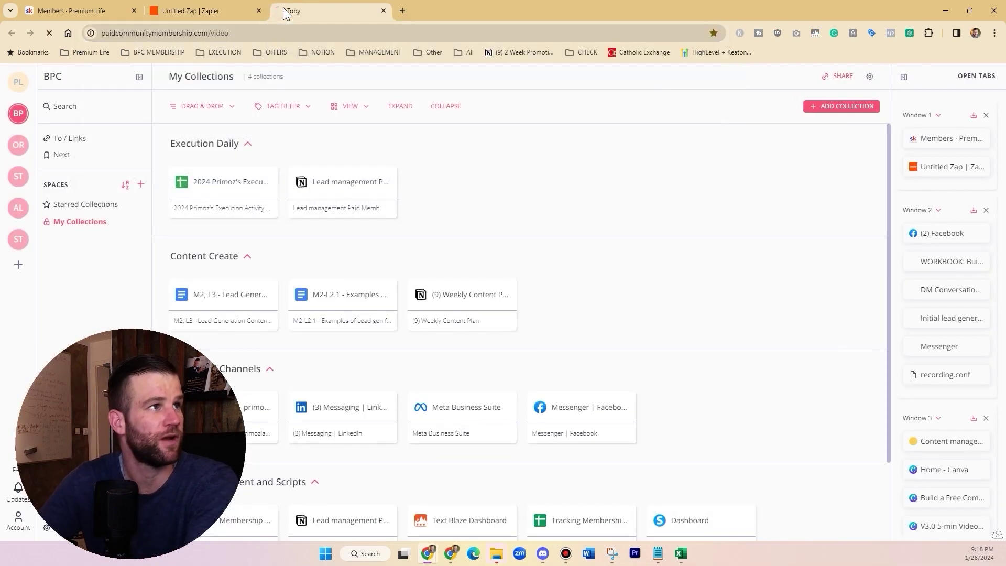
Step: Open the Group Mastermind order page in another tab, review its plans, and return to Zapier
drag(395, 152, 445, 206)
click(446, 206)
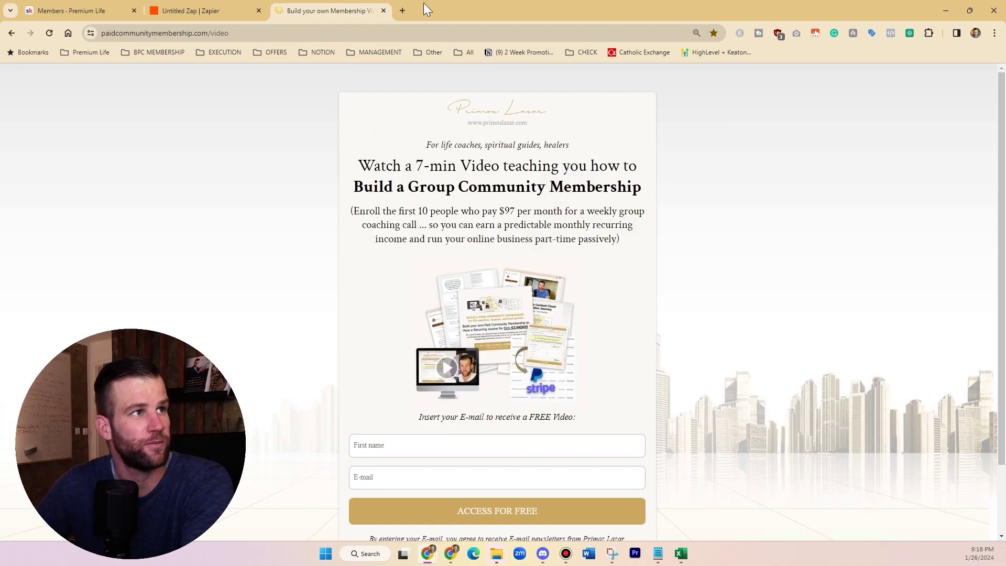
click(404, 7)
text(order)
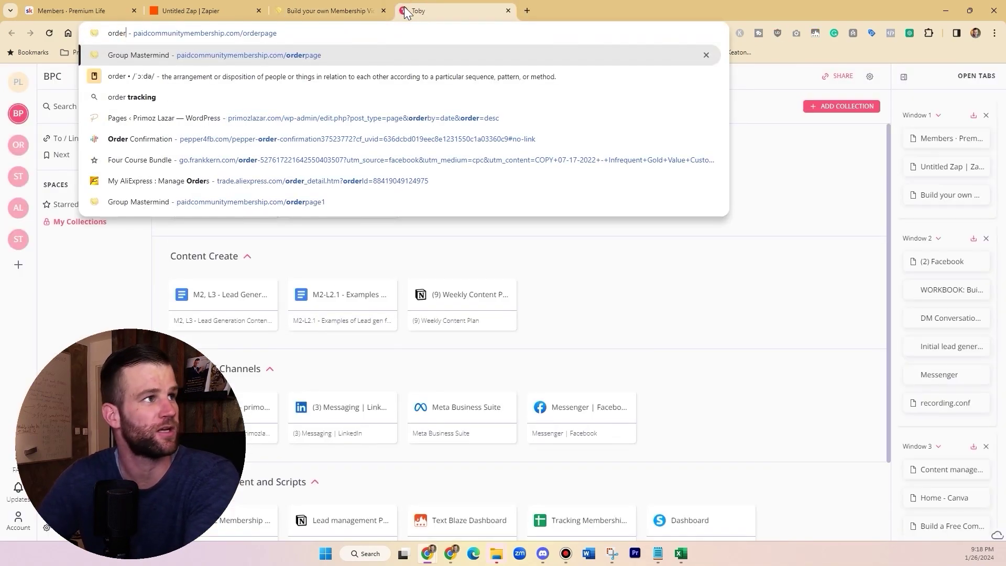
key(Return)
scroll(413, 310, down, 15)
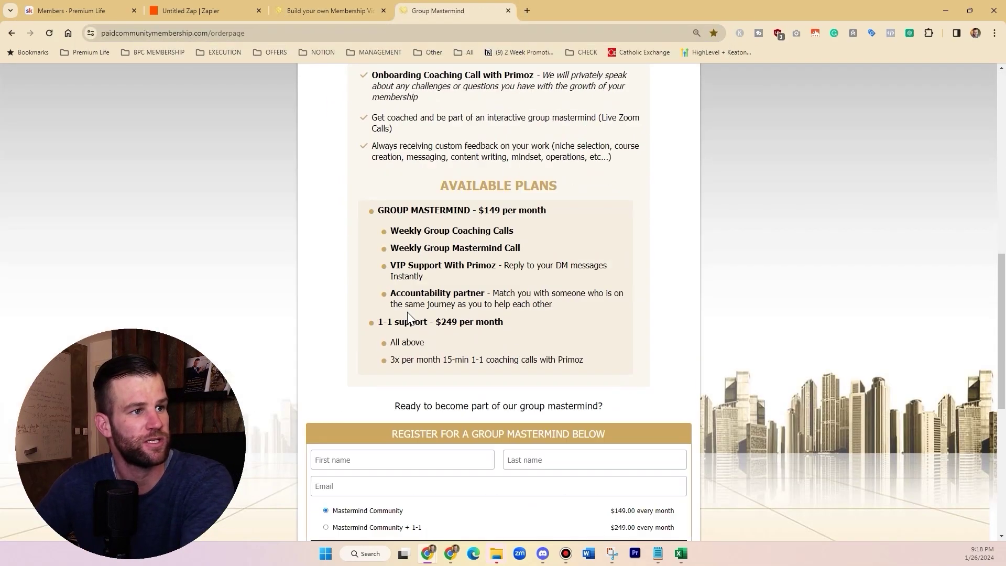
scroll(413, 310, up, 15)
click(231, 12)
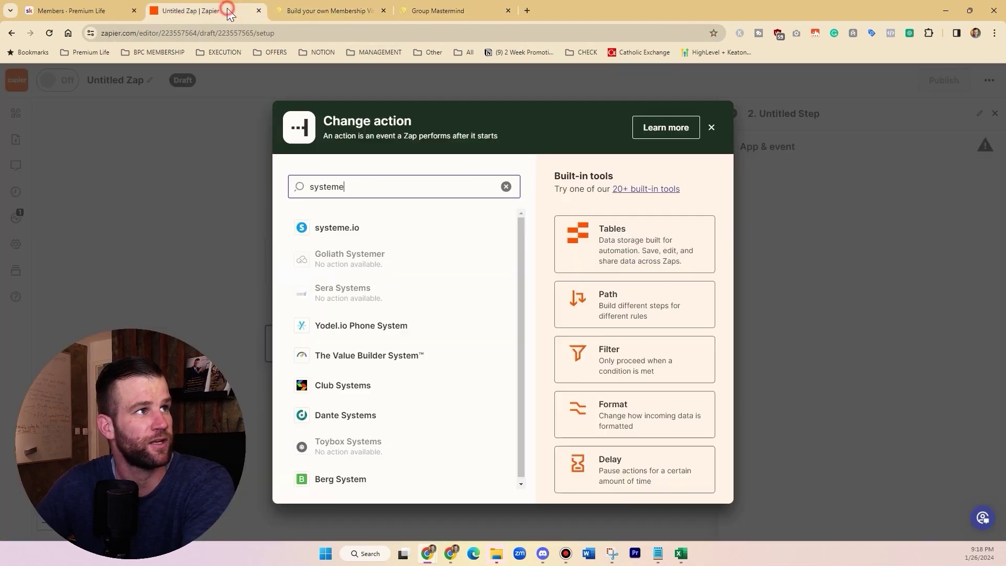
Step: Set the action to systeme.io's 'Create or Update a Contact, Including Adding Tags', then return to Skool
click(337, 225)
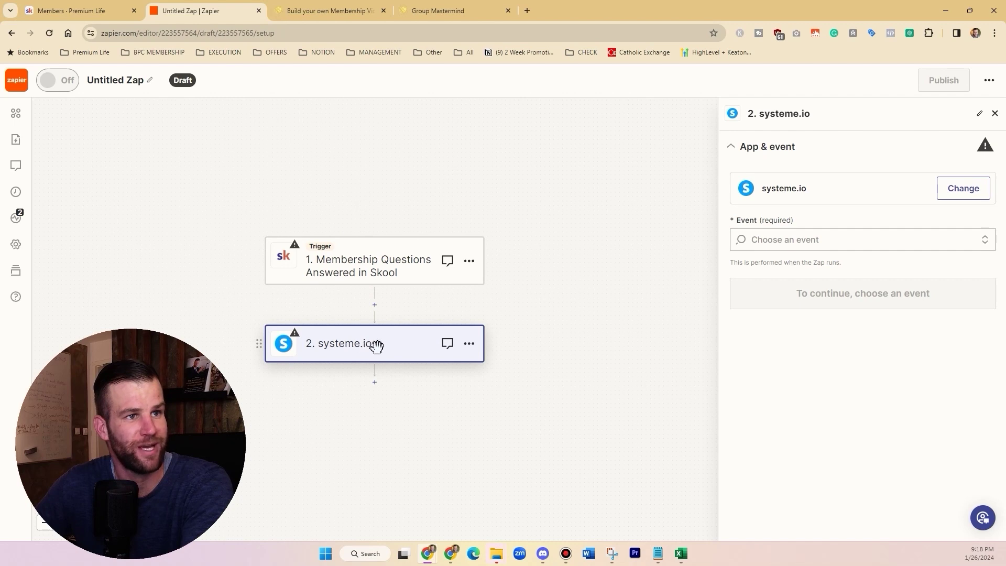
click(792, 239)
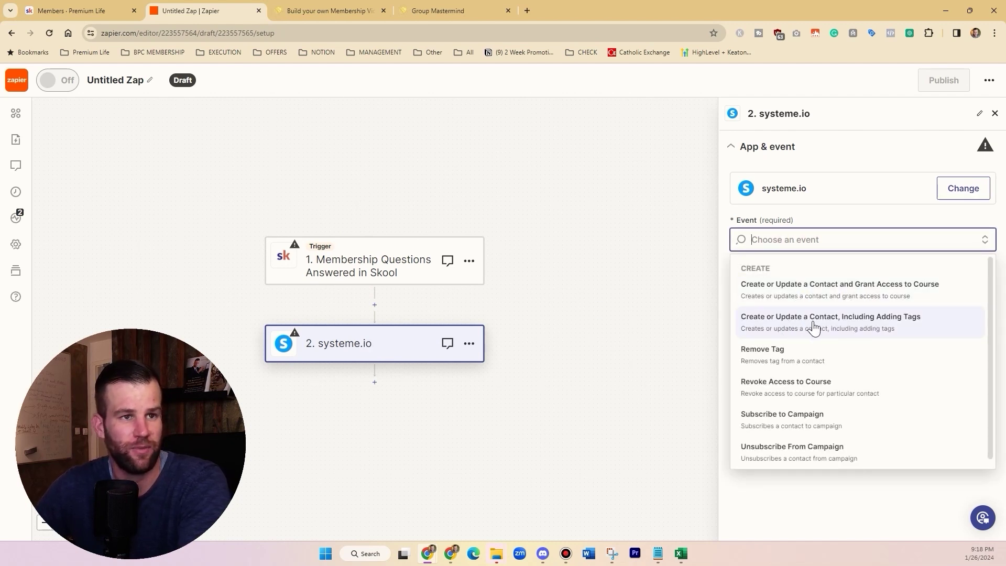
click(914, 325)
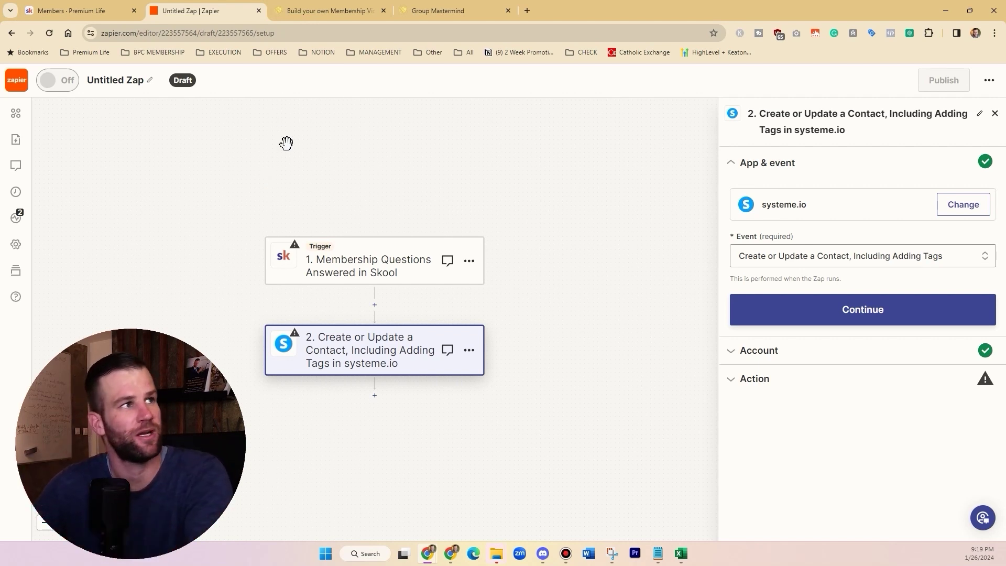
click(78, 10)
click(565, 167)
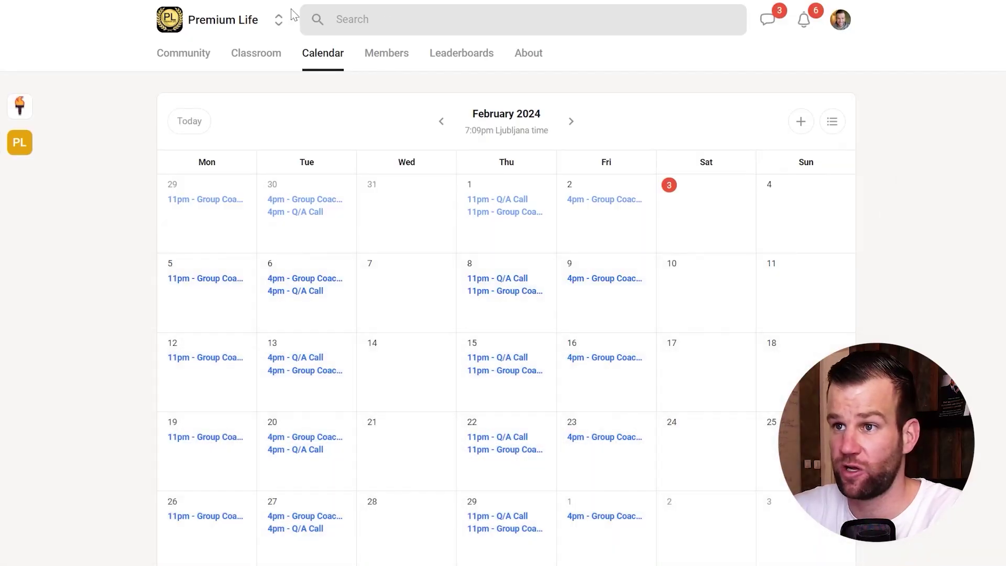
click(242, 59)
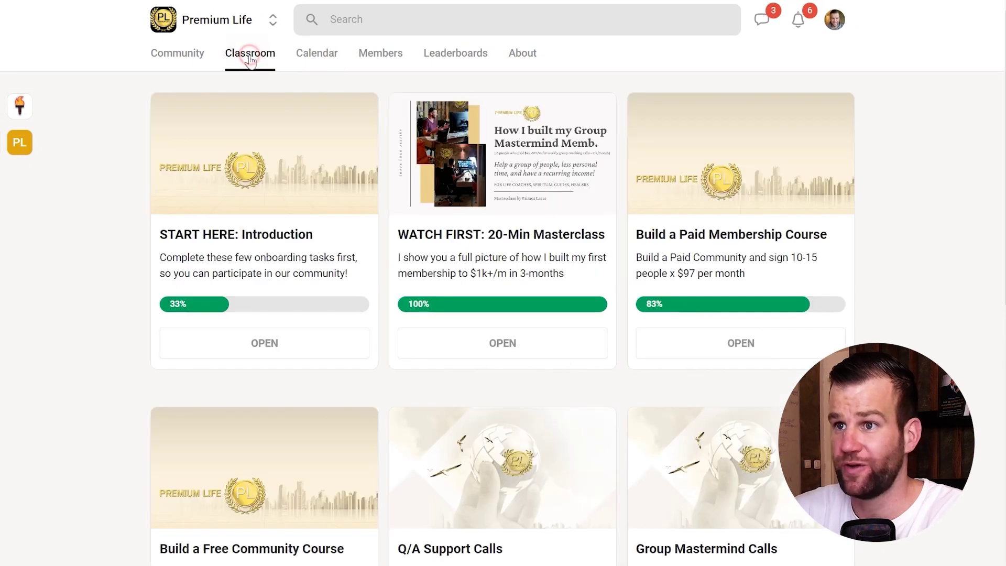
scroll(913, 264, down, 2)
scroll(913, 264, up, 2)
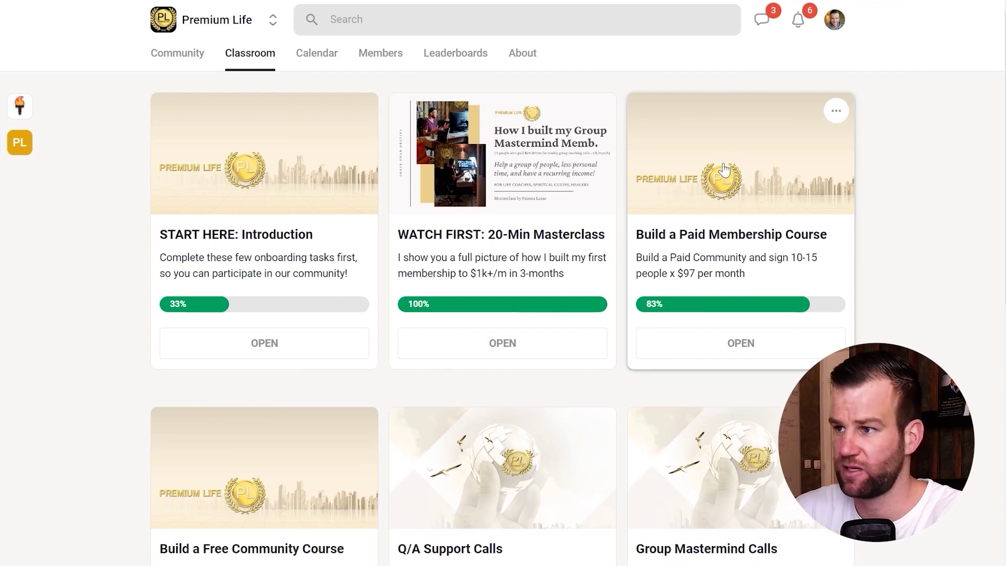
click(836, 113)
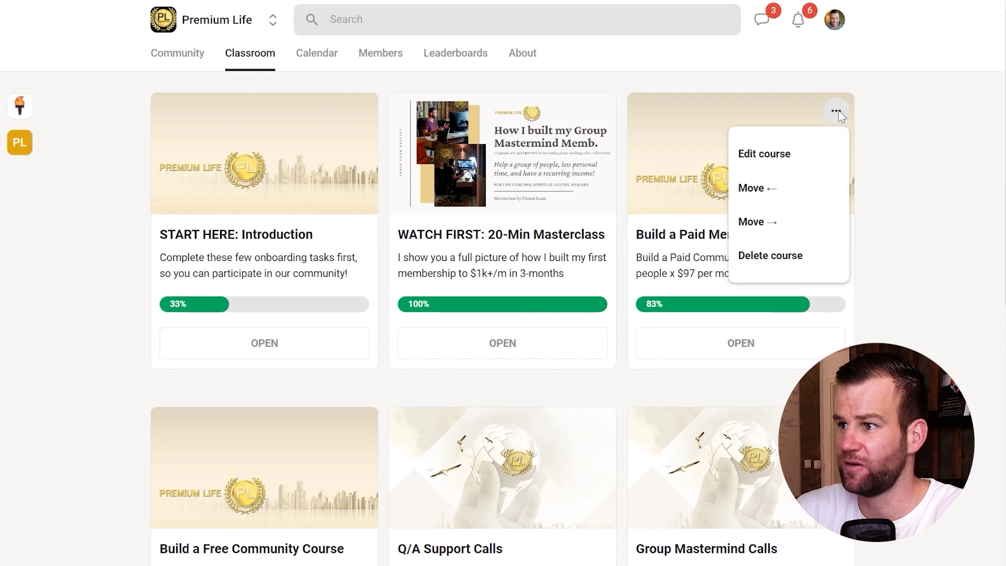
click(774, 154)
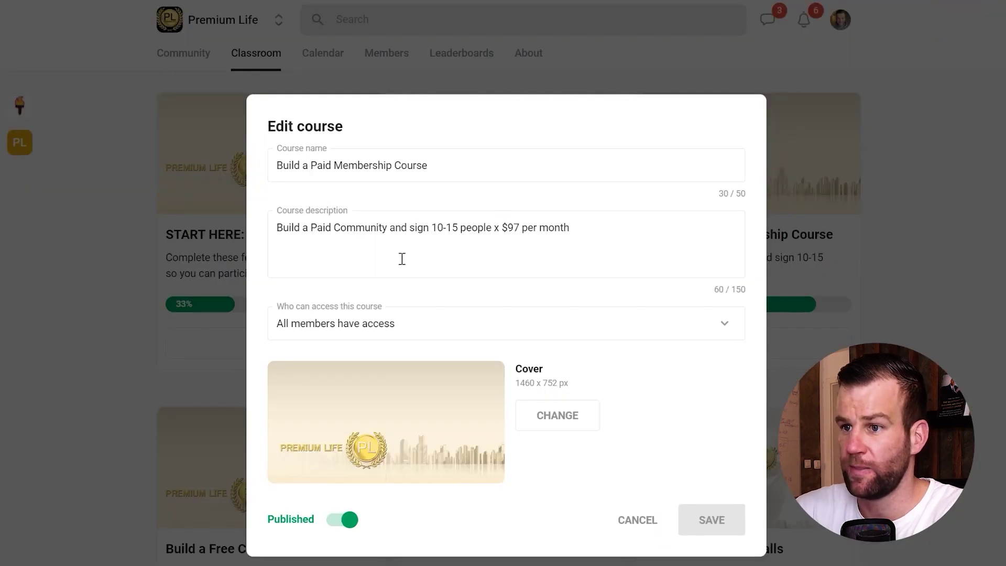
click(424, 326)
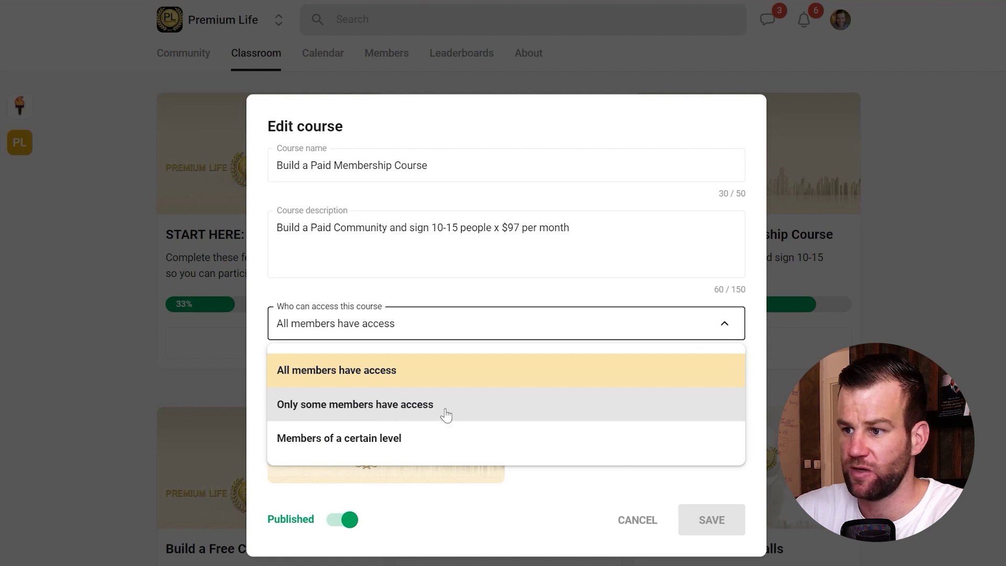
click(414, 404)
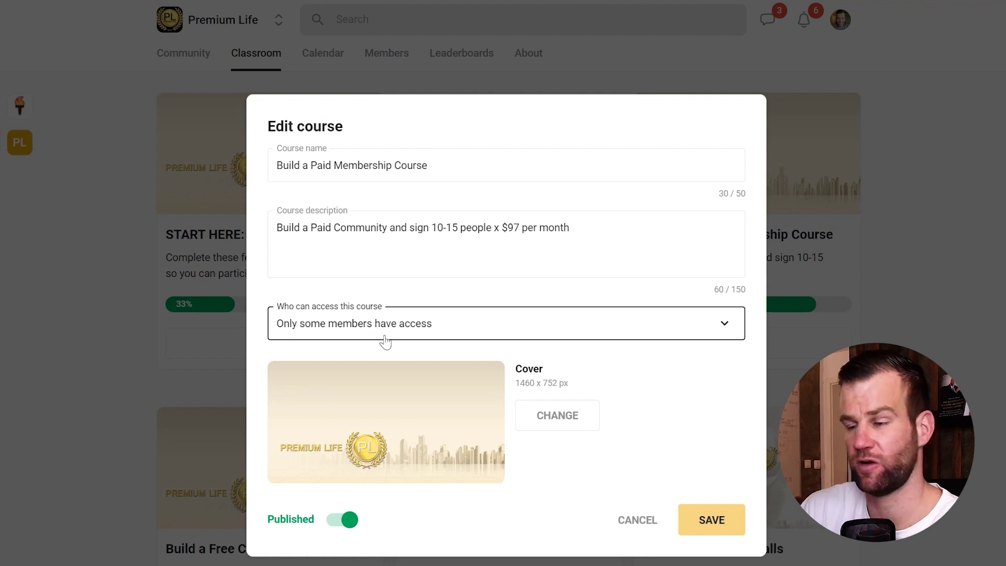
click(640, 520)
click(640, 521)
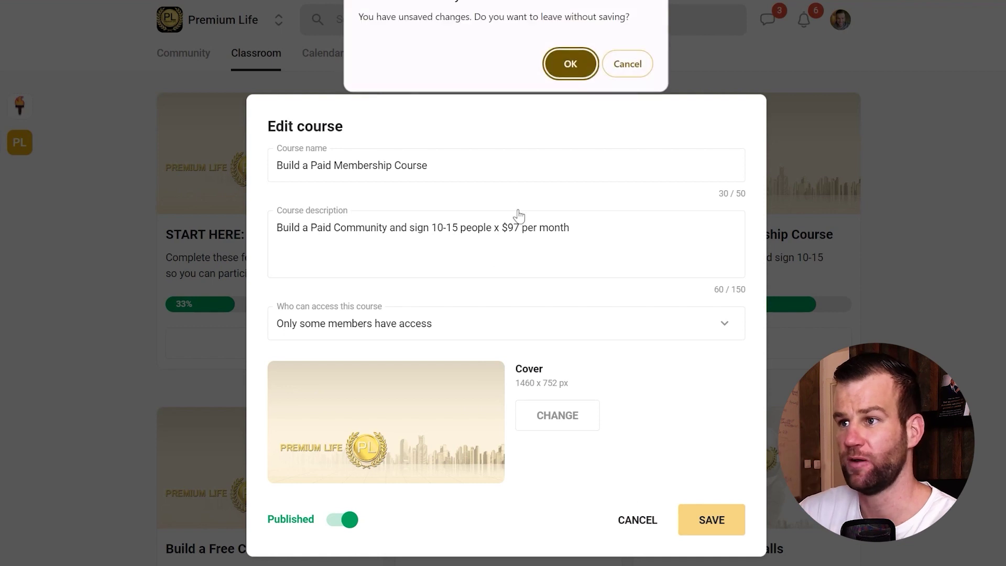
click(561, 79)
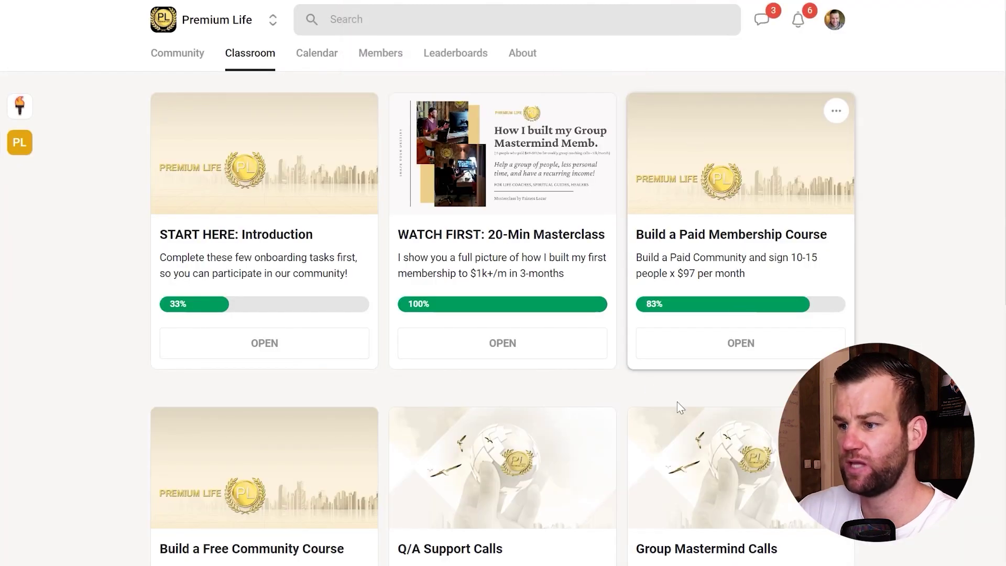
scroll(628, 442, down, 3)
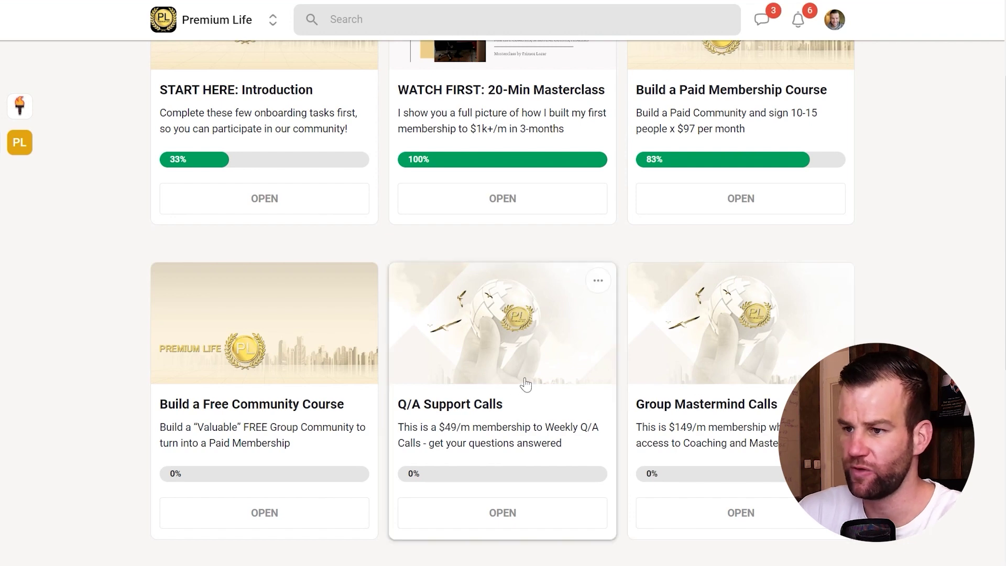
scroll(491, 414, up, 3)
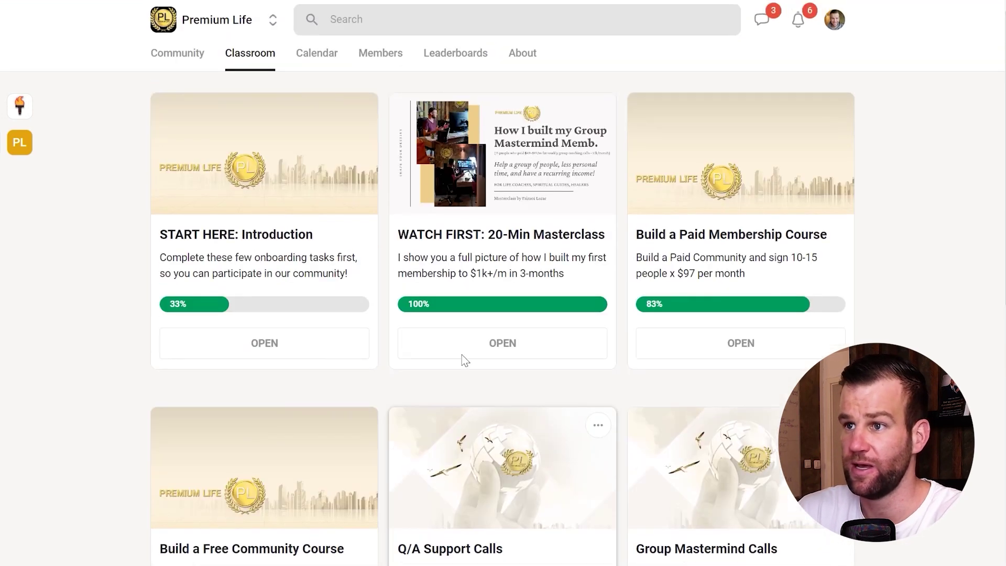
click(381, 54)
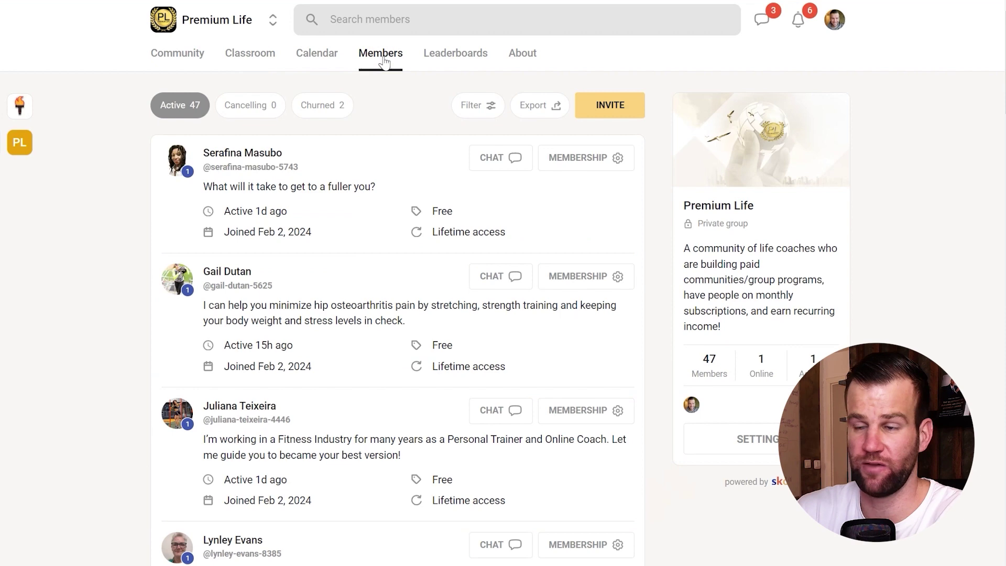
click(593, 158)
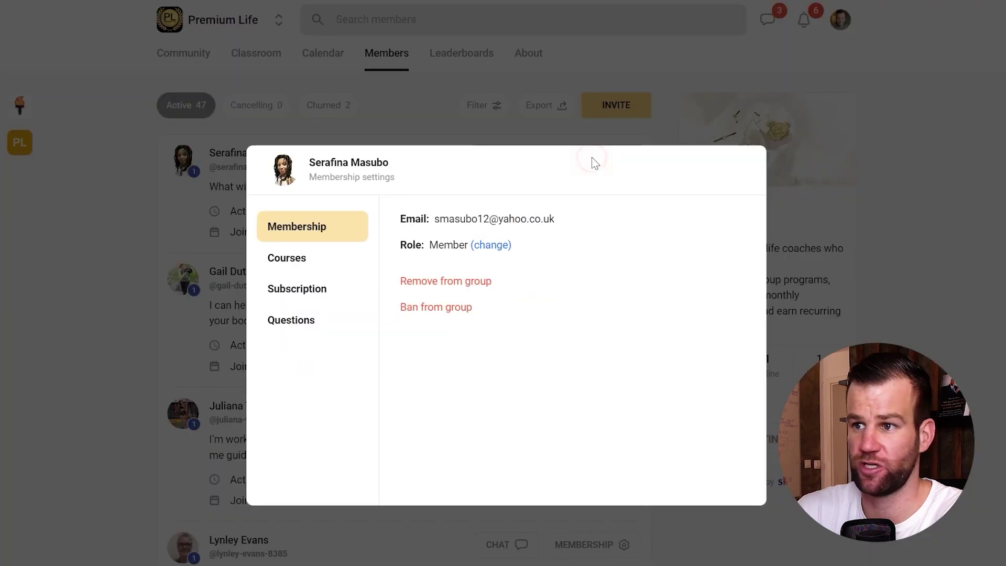
click(304, 265)
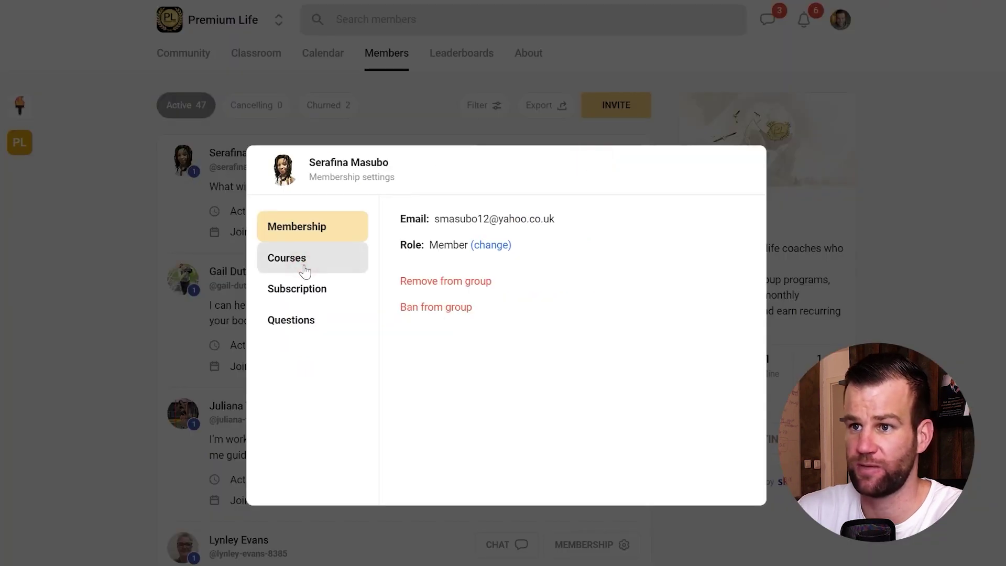
click(305, 269)
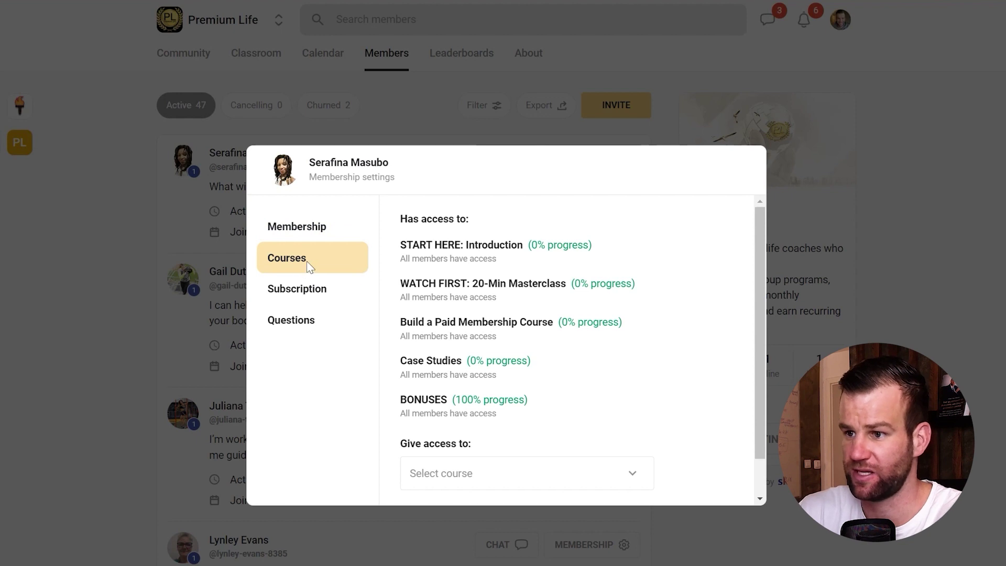
scroll(519, 367, down, 1)
click(543, 422)
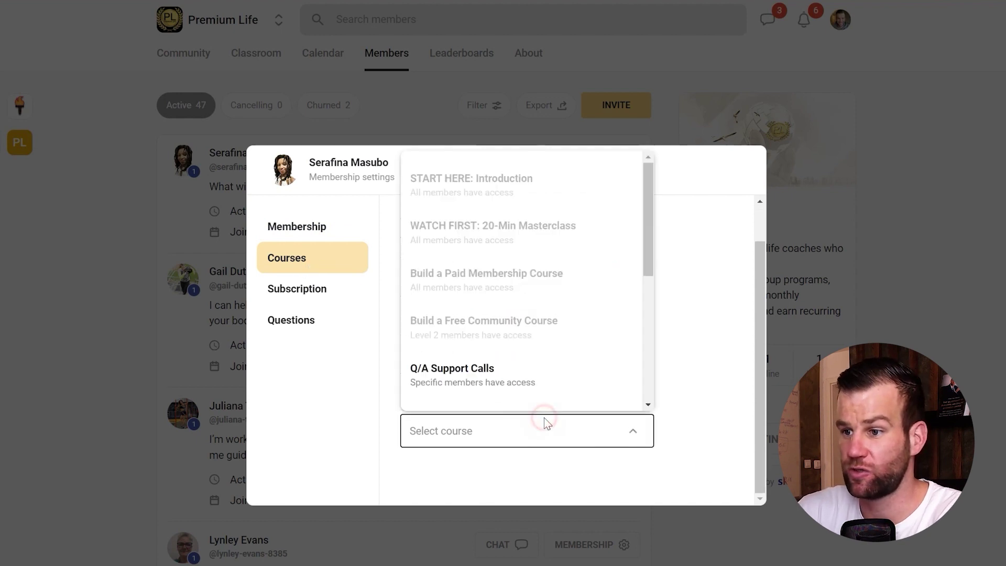
scroll(501, 363, down, 3)
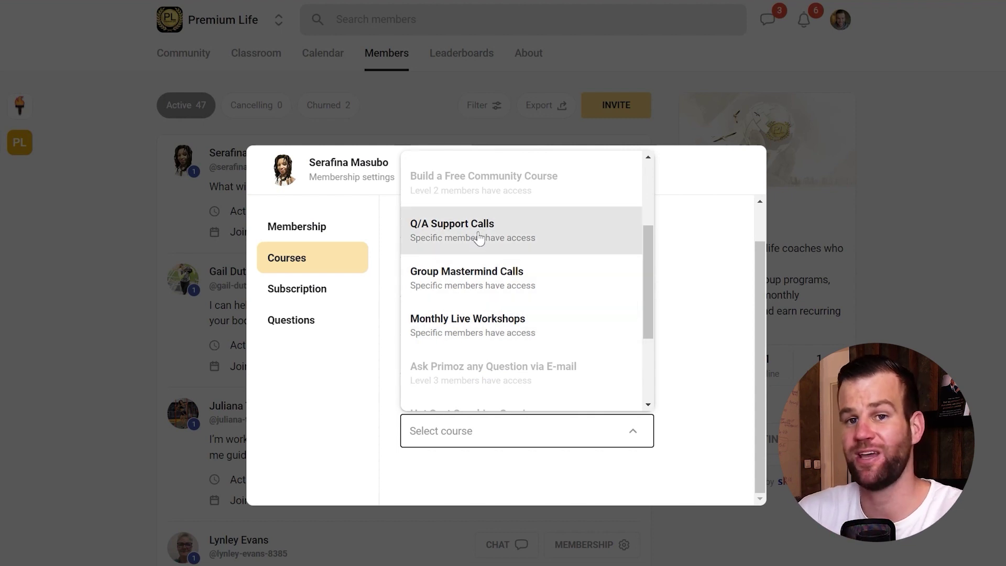
click(367, 187)
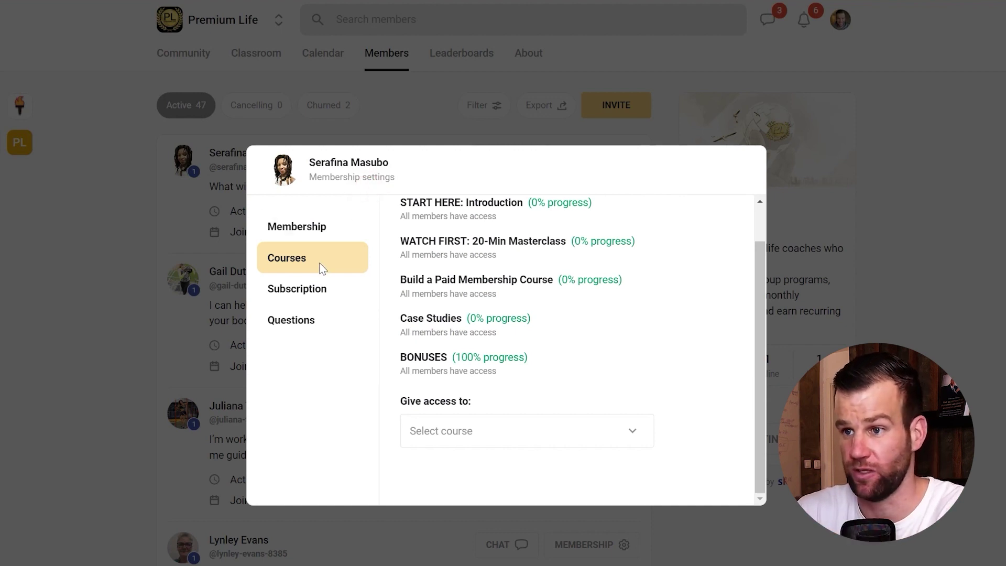
key(Escape)
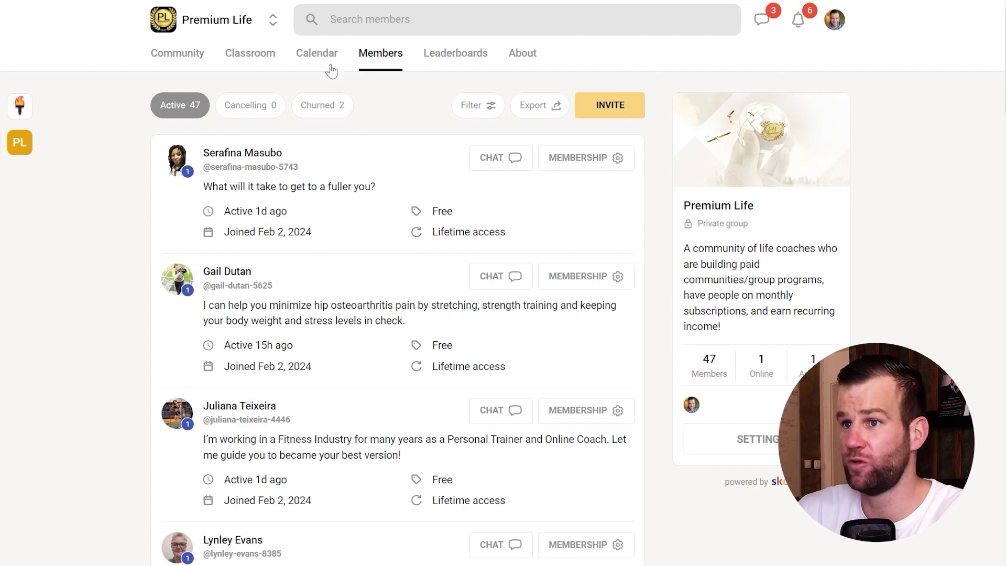
click(253, 56)
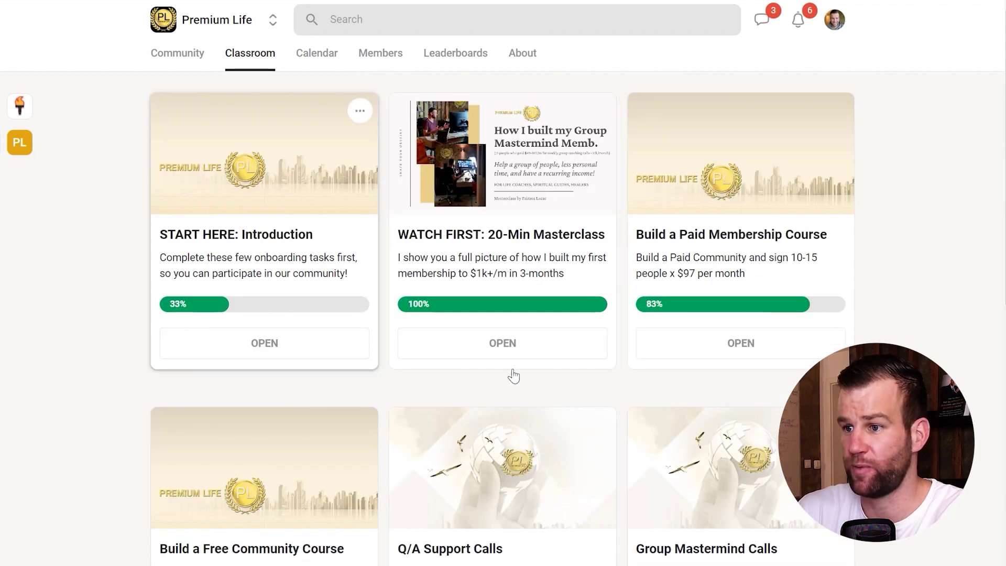
scroll(501, 354, down, 4)
click(597, 208)
click(570, 246)
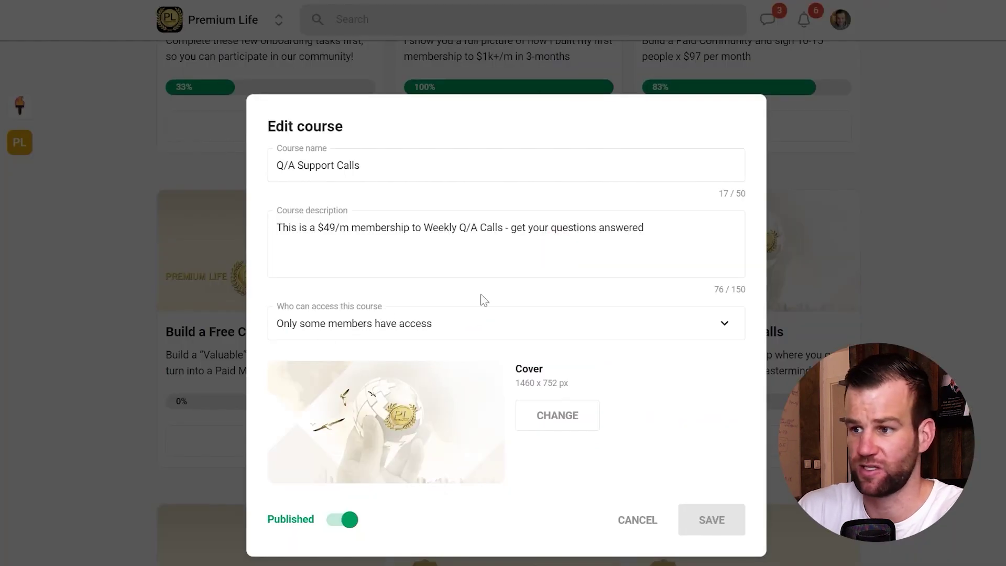
click(642, 524)
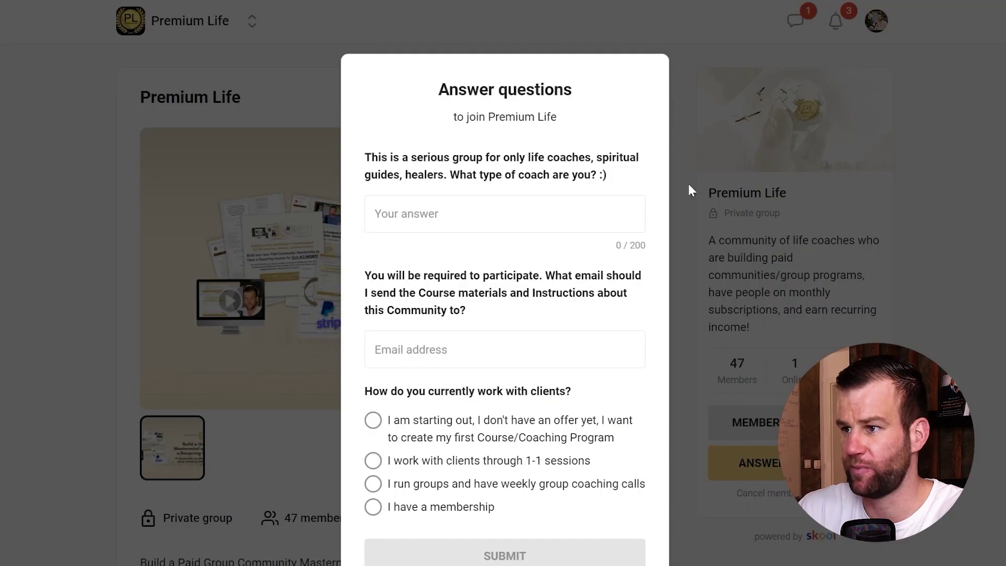
click(688, 185)
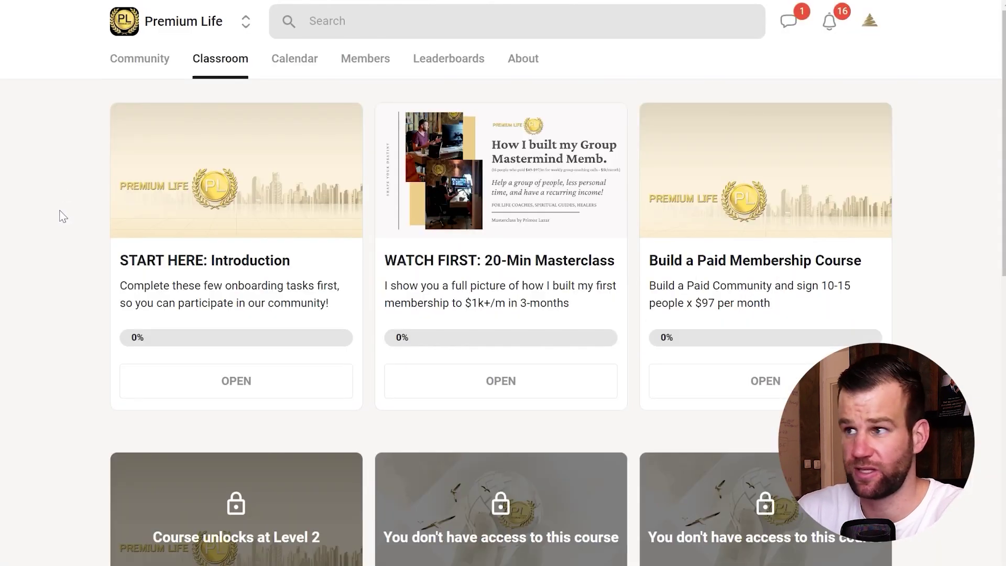
scroll(51, 202, down, 3)
scroll(52, 214, up, 3)
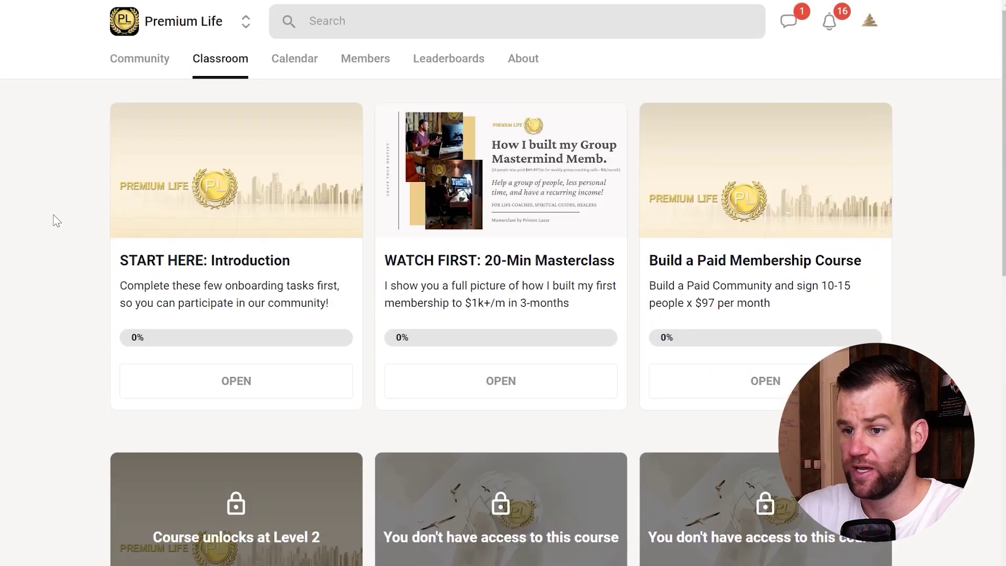
scroll(55, 225, down, 4)
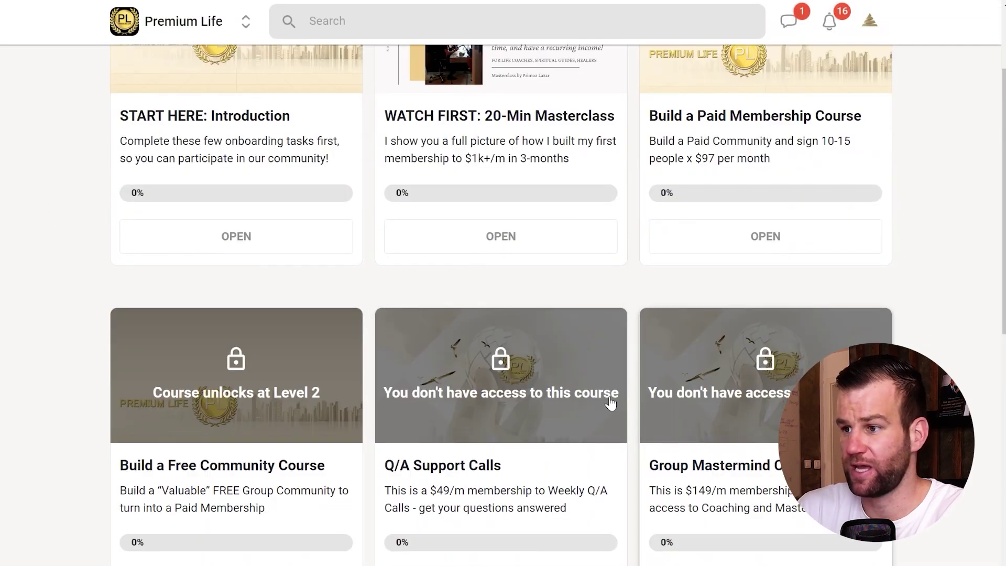
click(493, 399)
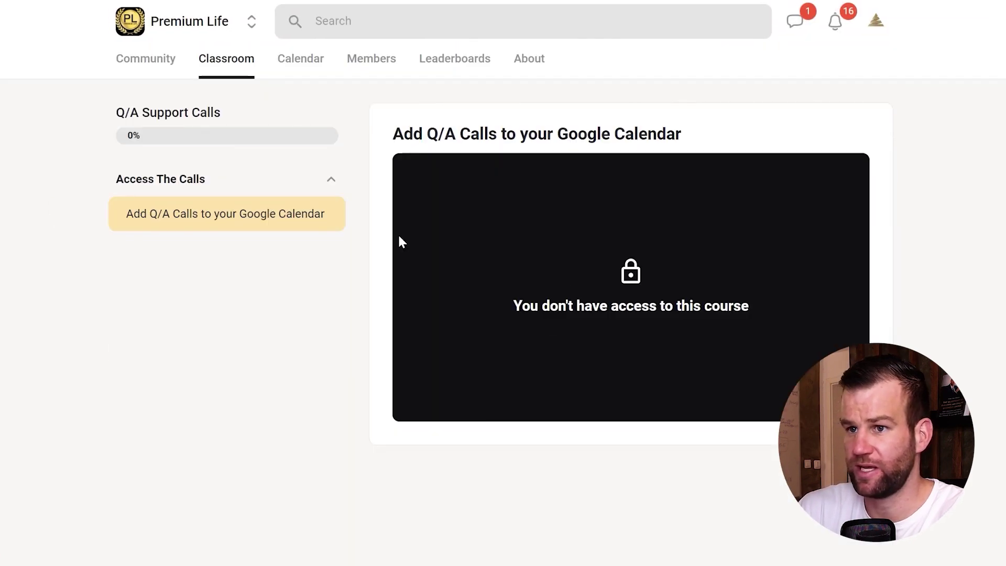
key(alt+Left)
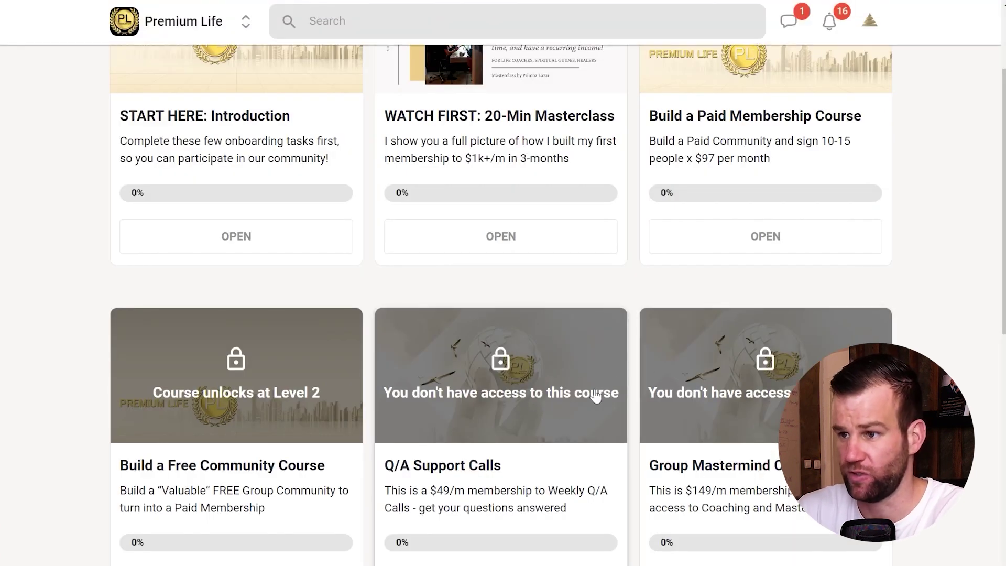
scroll(598, 403, up, 3)
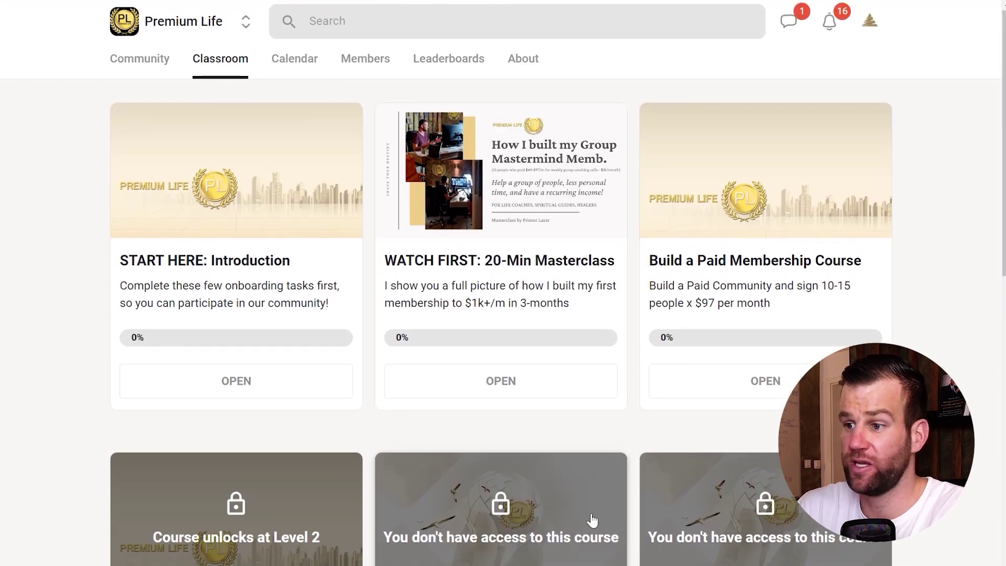
scroll(554, 488, down, 1)
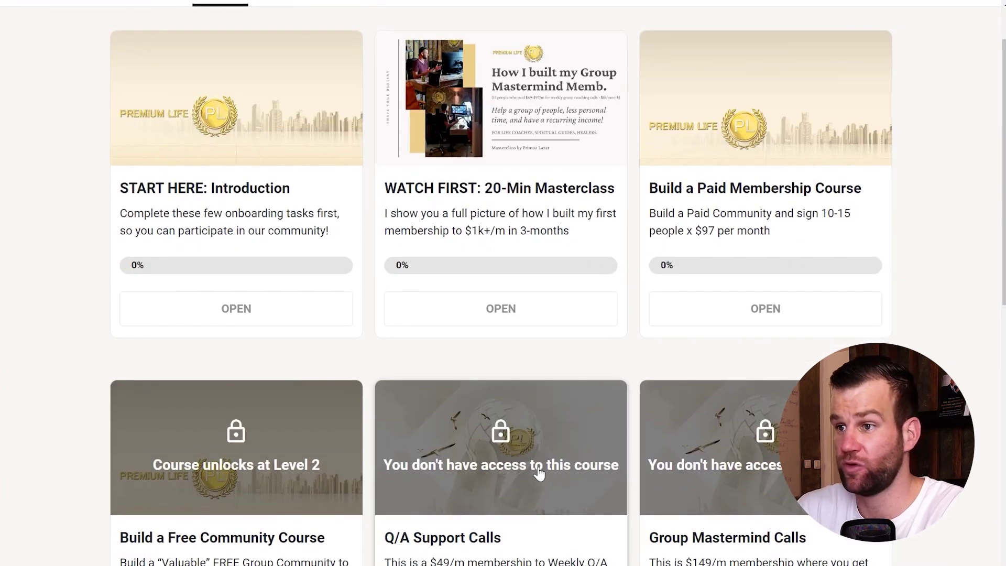
click(538, 473)
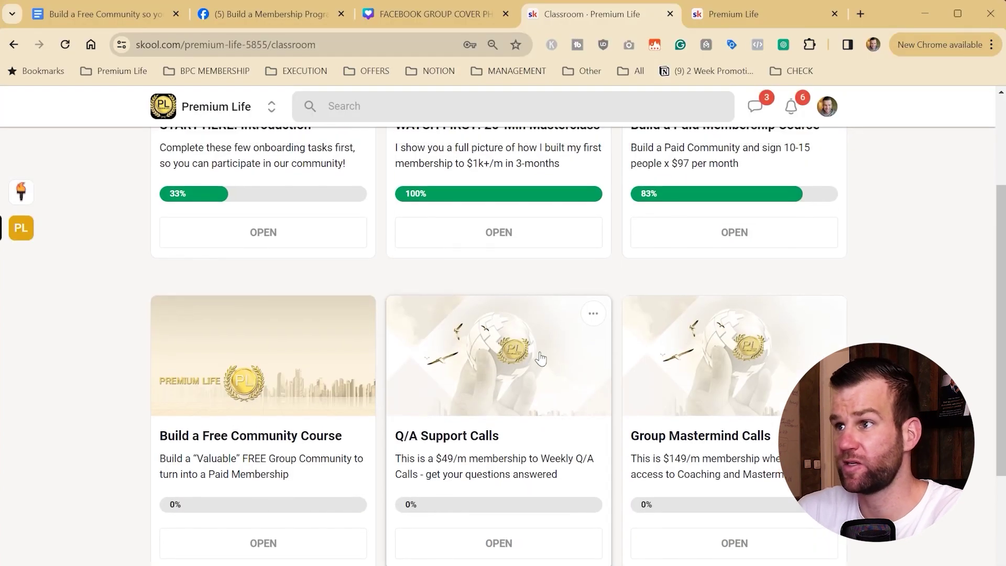
scroll(497, 314, up, 4)
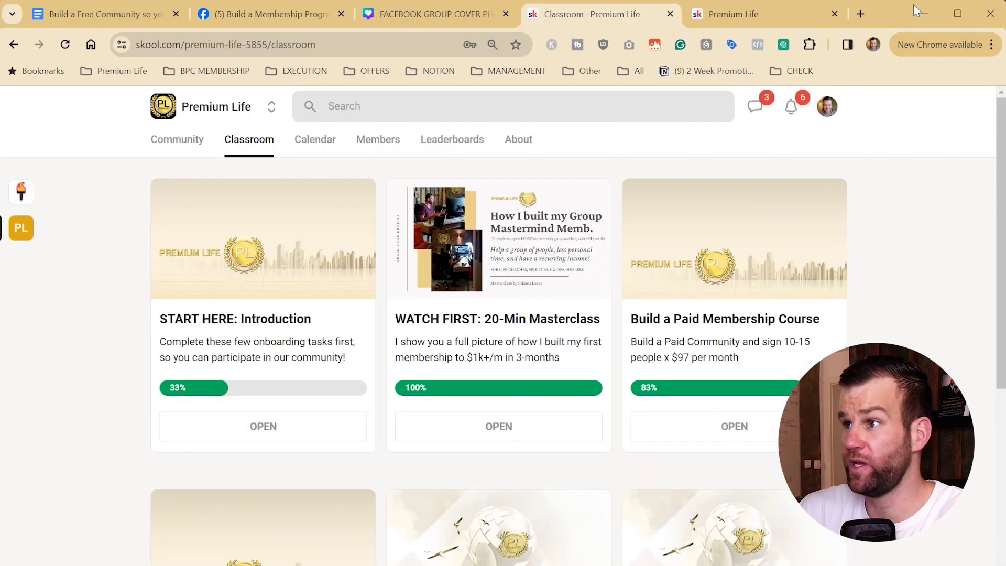
click(861, 13)
text(order)
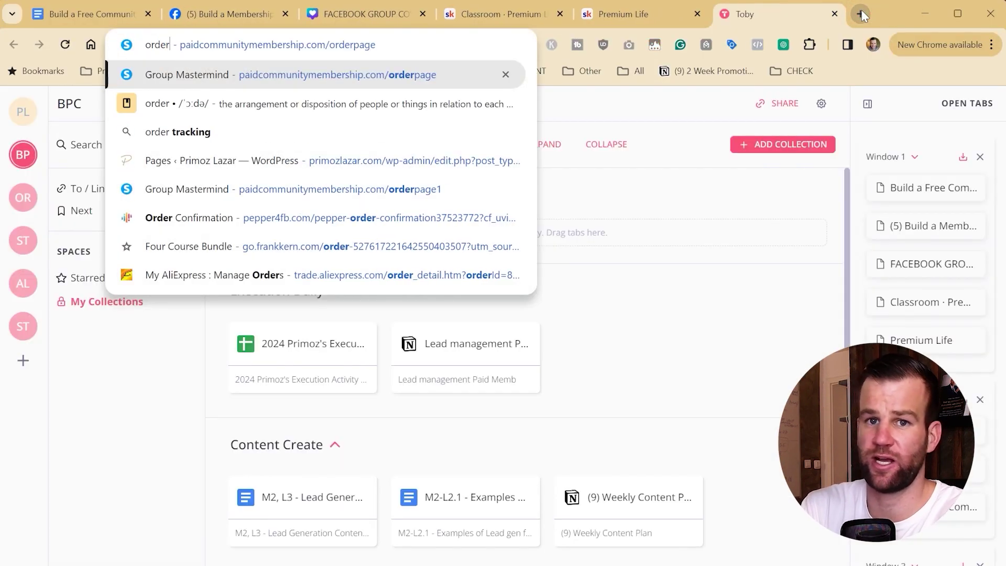
key(Return)
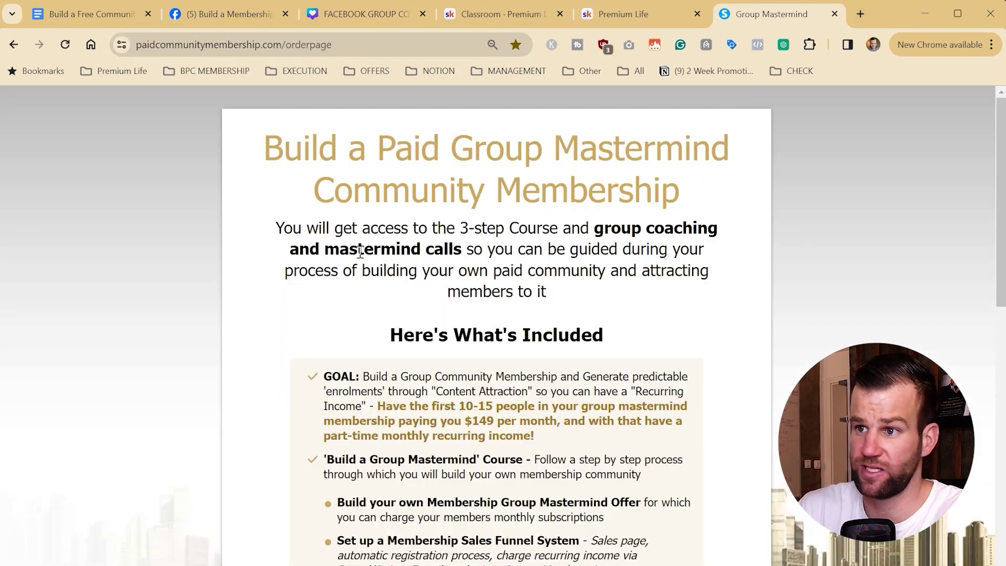
scroll(205, 250, down, 20)
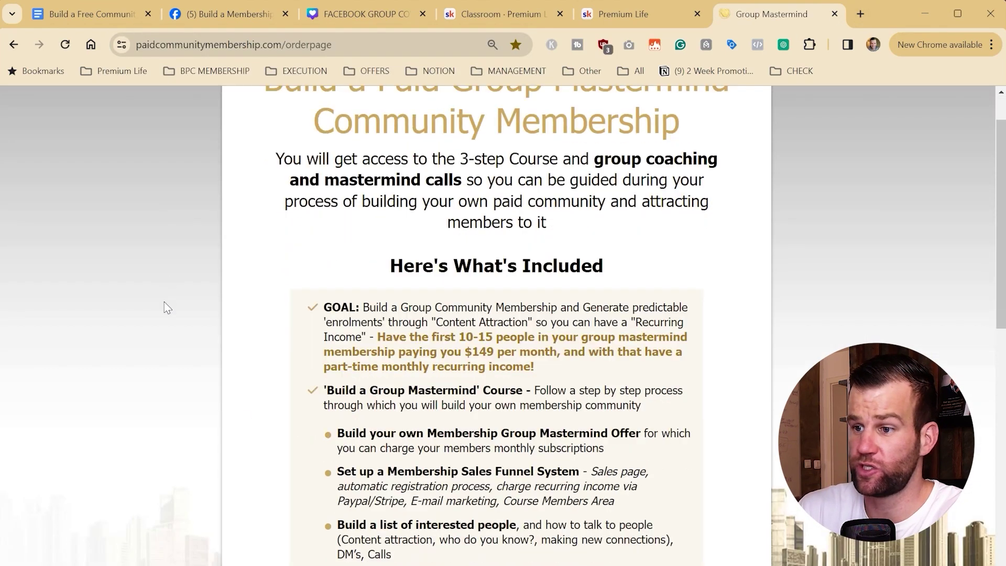
scroll(203, 408, down, 4)
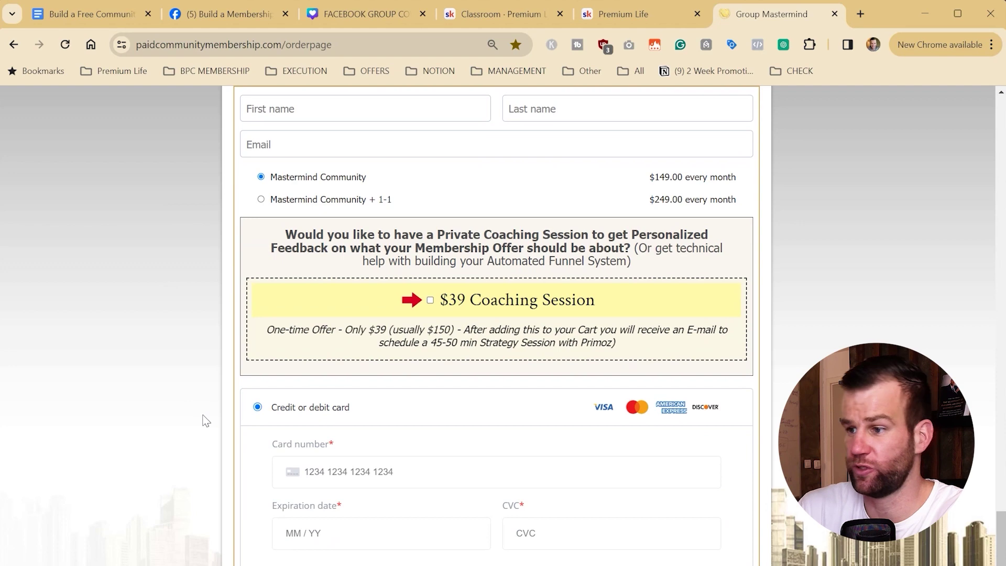
scroll(209, 418, up, 3)
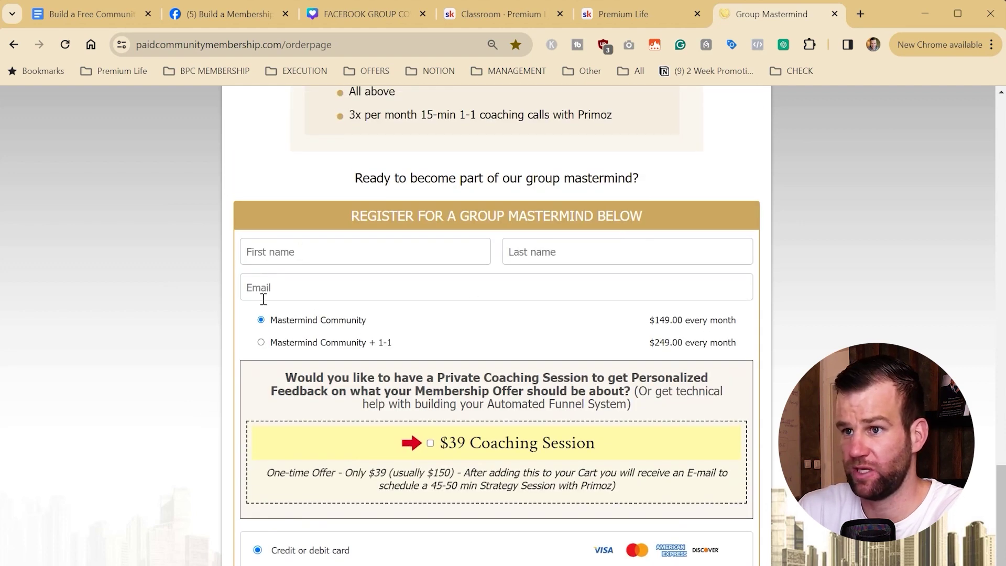
drag(641, 323, 682, 343)
click(661, 359)
scroll(514, 481, down, 3)
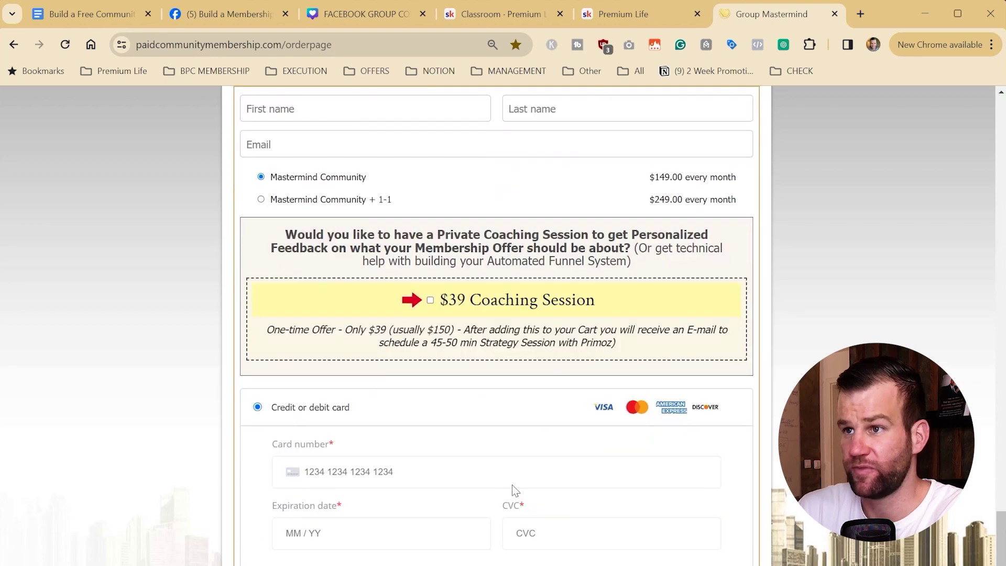
scroll(516, 354, up, 20)
scroll(419, 330, up, 5)
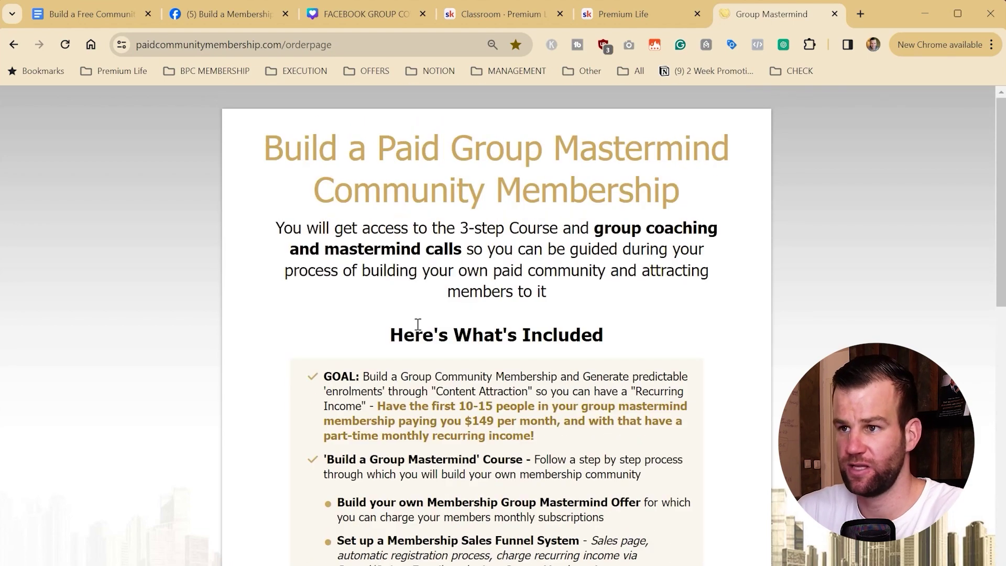
scroll(364, 451, down, 20)
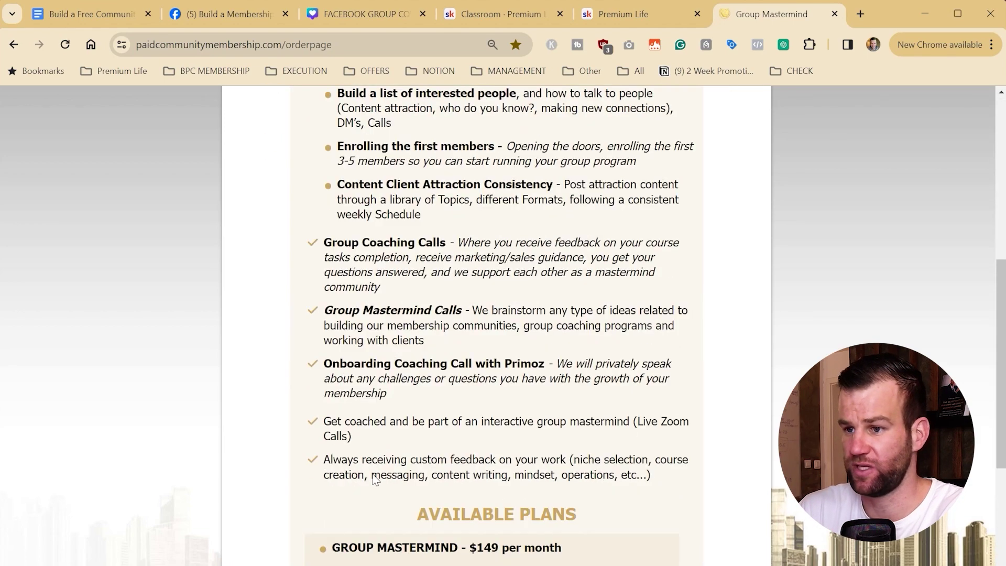
scroll(433, 335, down, 3)
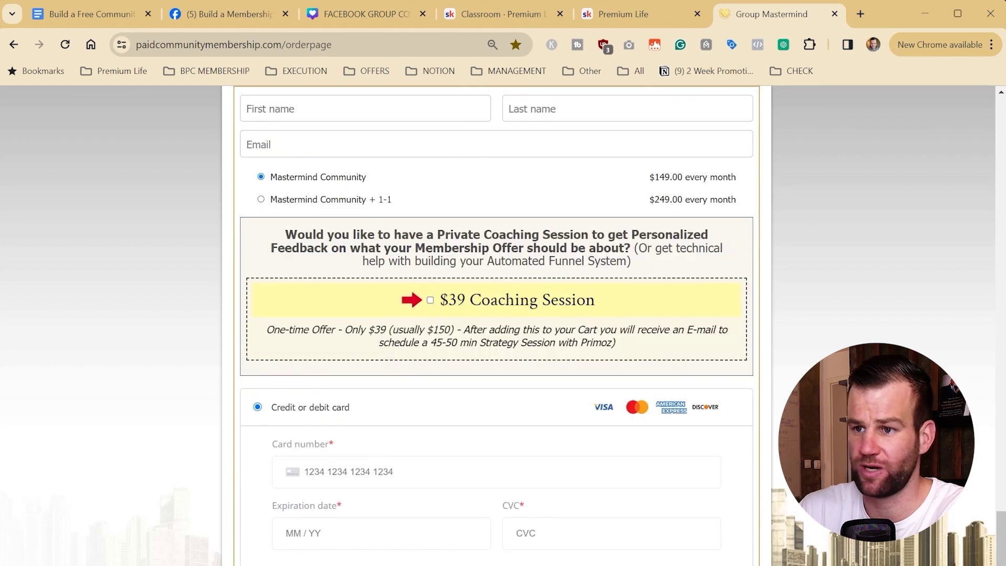
scroll(363, 513, up, 2)
scroll(363, 513, down, 2)
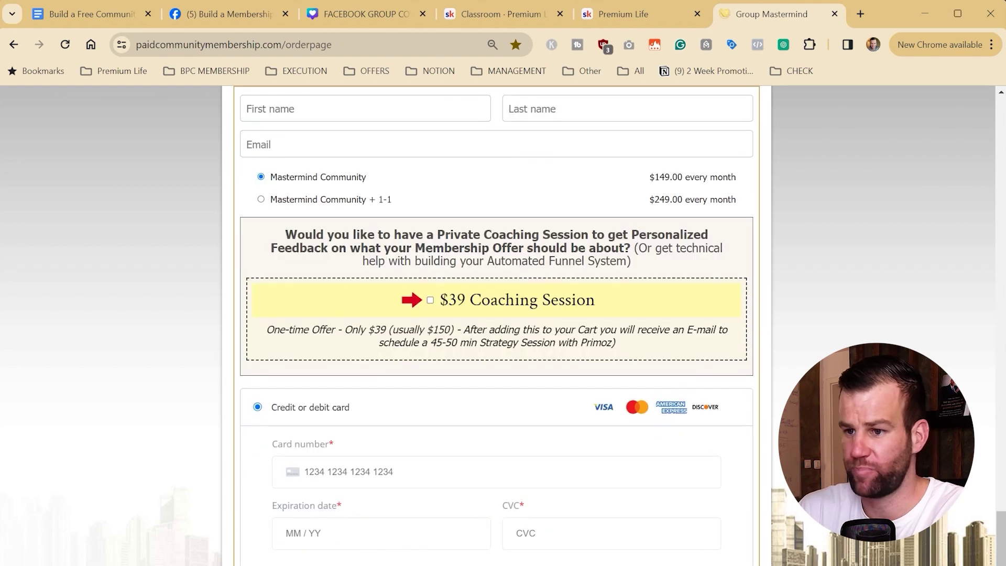
scroll(518, 373, up, 9)
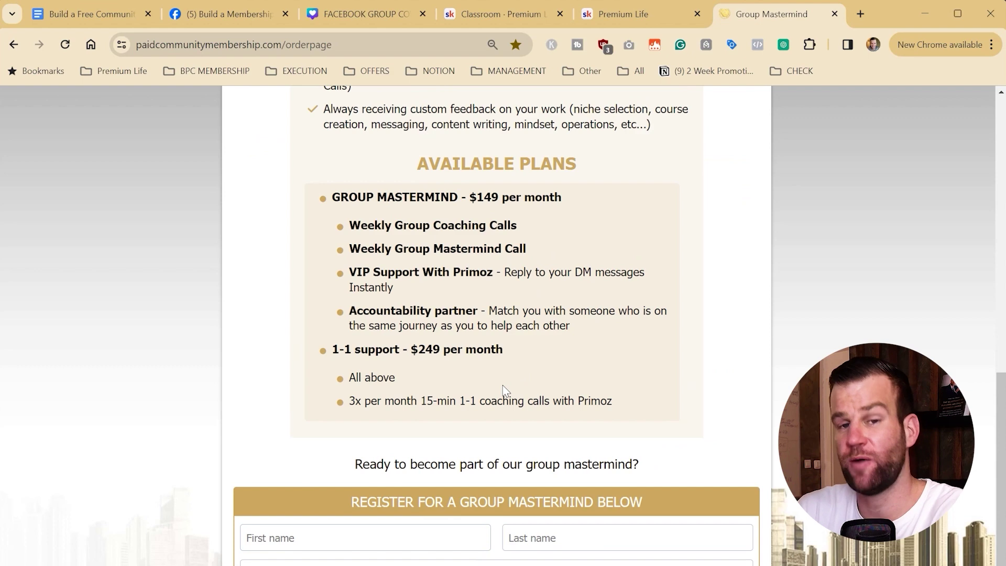
scroll(502, 385, up, 15)
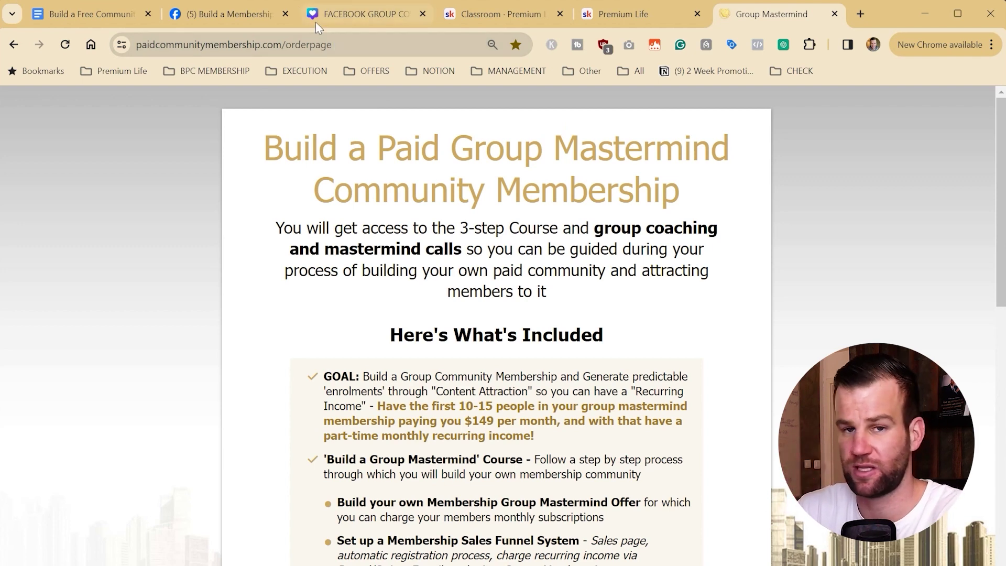
drag(340, 149, 453, 351)
click(461, 348)
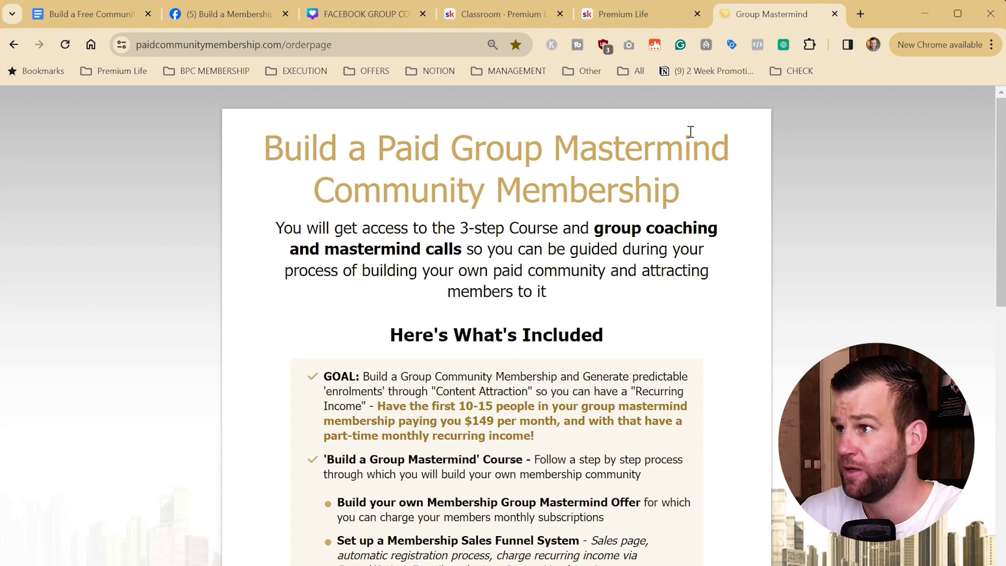
Step: Load zapier.com in a new tab, dismiss the Canvas popup, and create a Zap from scratch
click(859, 13)
text(zapier)
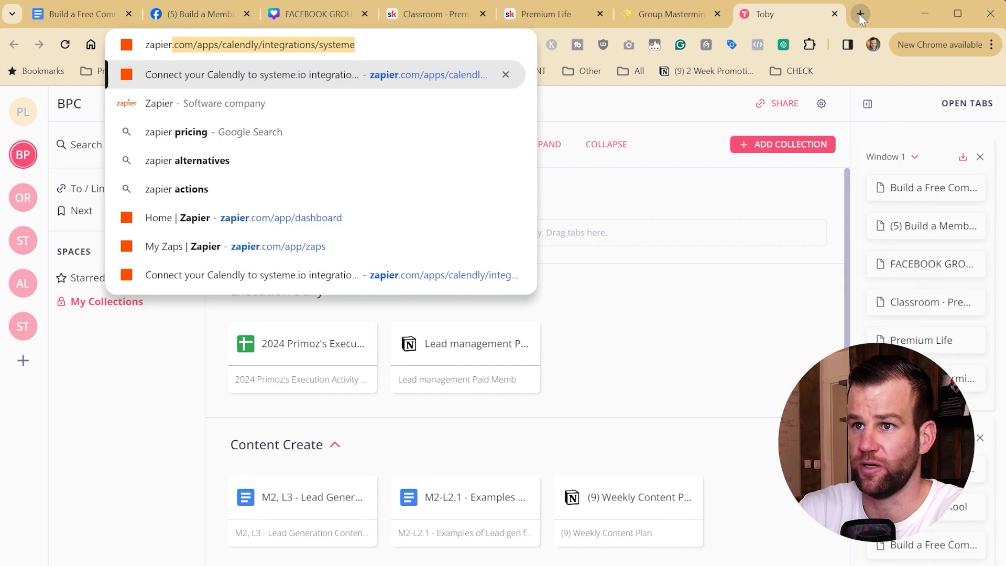
key(Return)
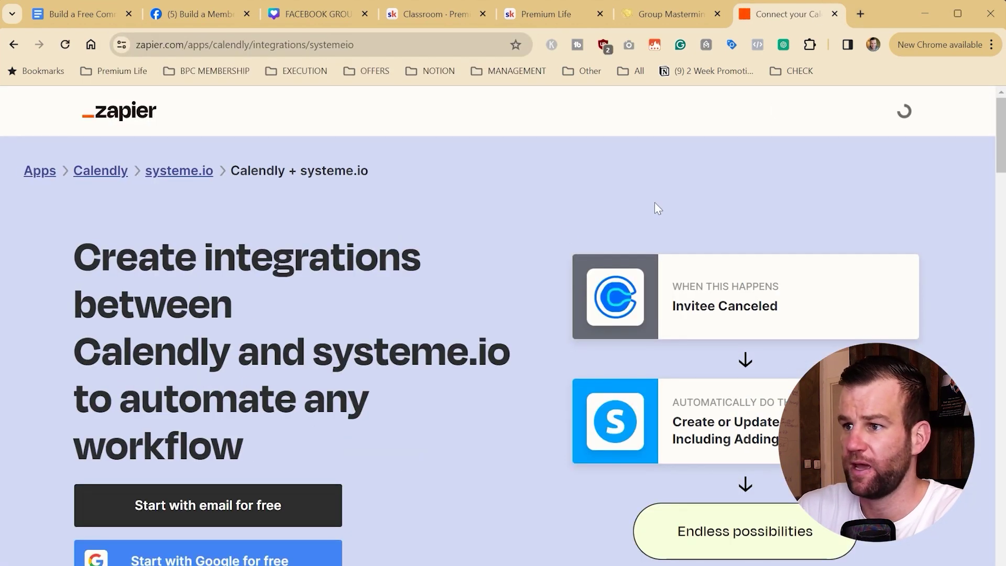
click(722, 110)
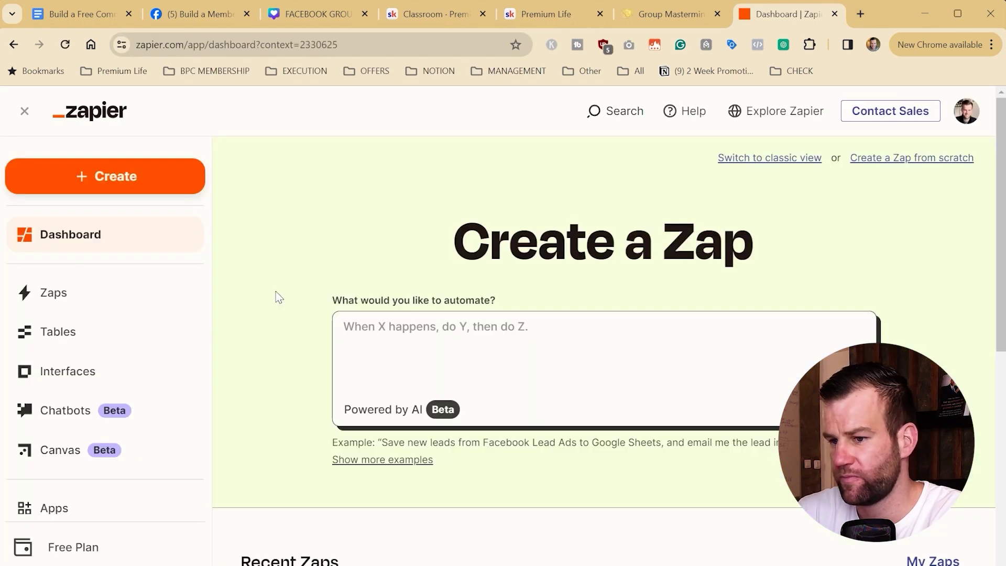
scroll(278, 297, down, 4)
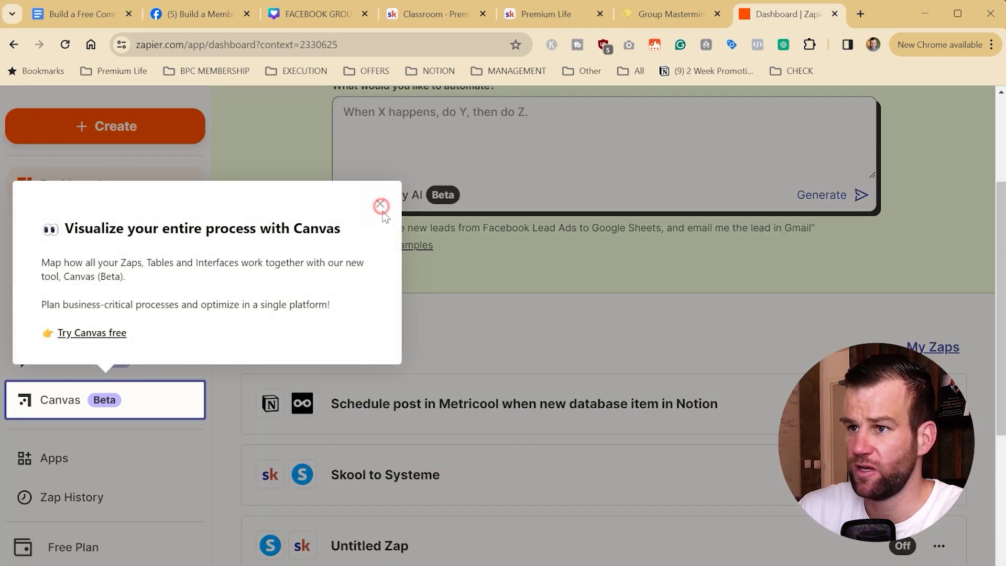
click(381, 206)
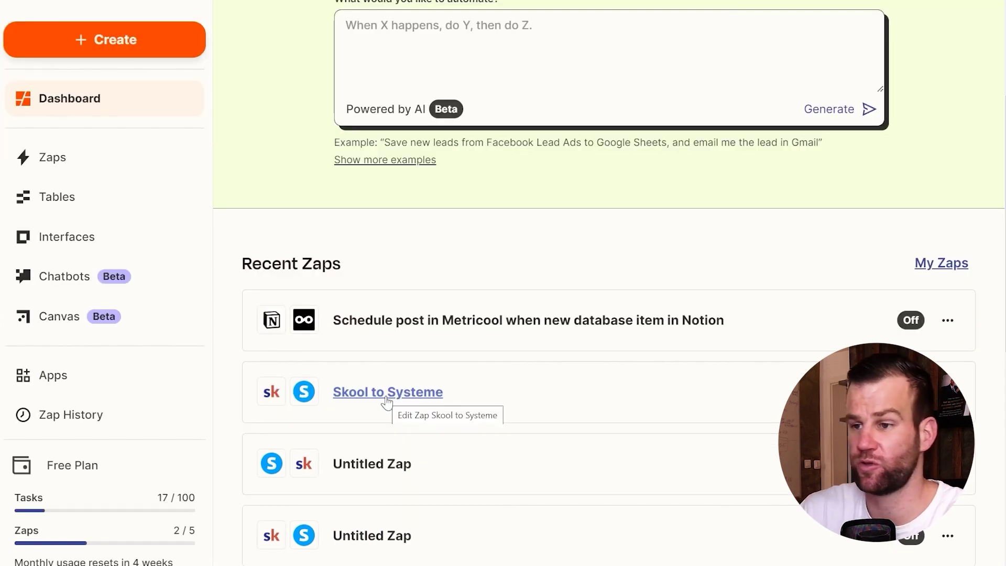
scroll(512, 389, up, 3)
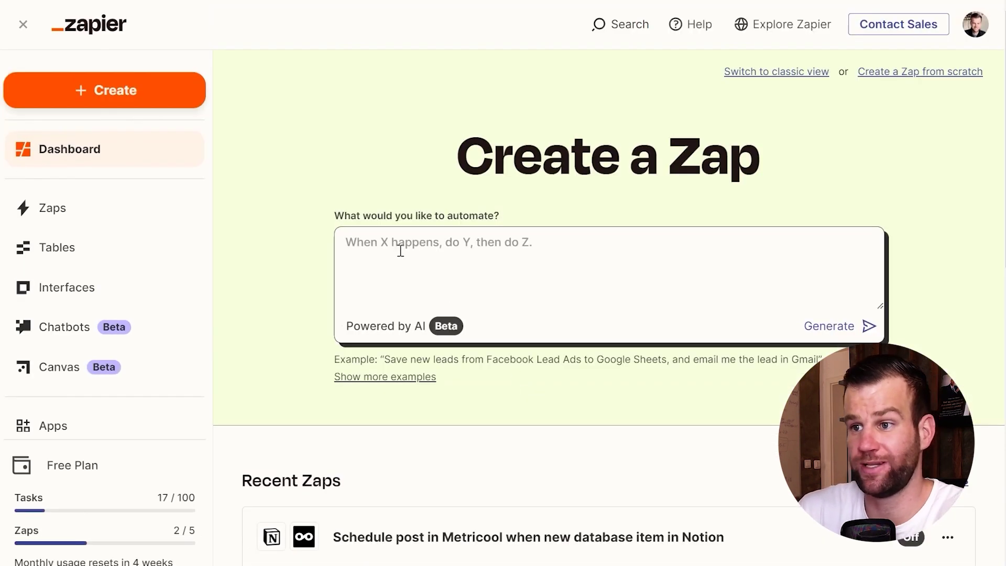
click(918, 72)
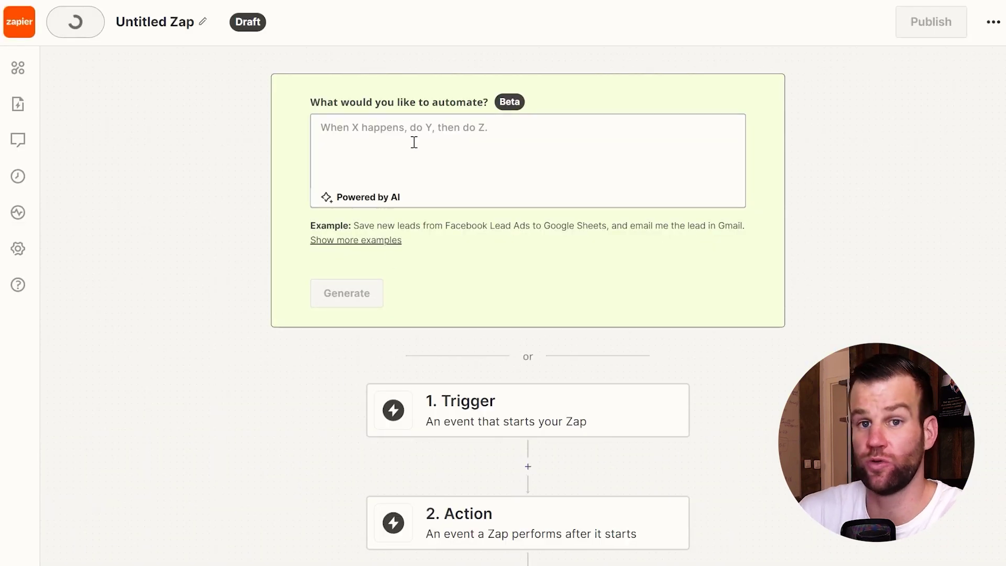
Step: Set the Zap trigger app to systeme.io with New Sale as the trigger event
click(503, 408)
text(stripe)
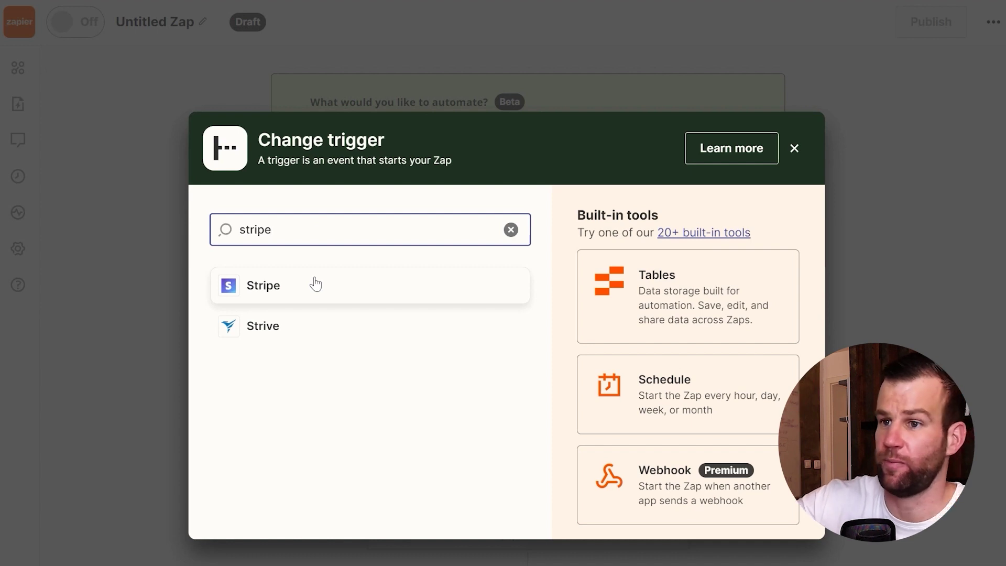
double_click(286, 231)
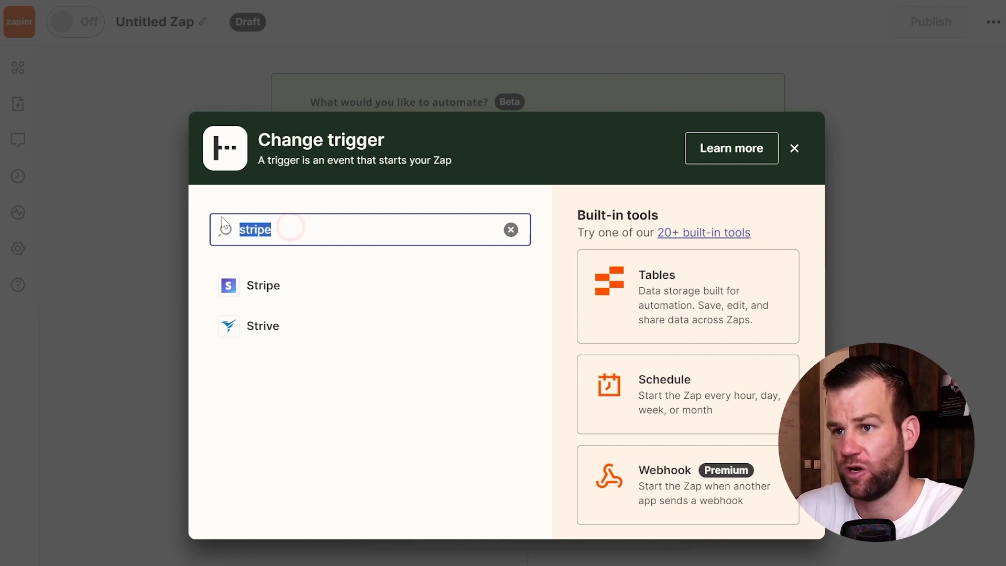
text(sy)
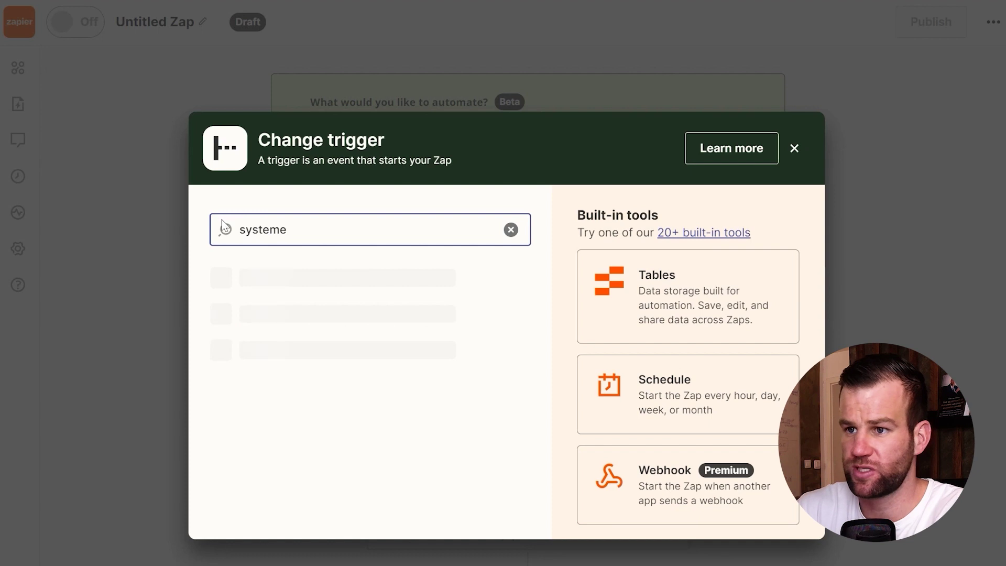
click(258, 283)
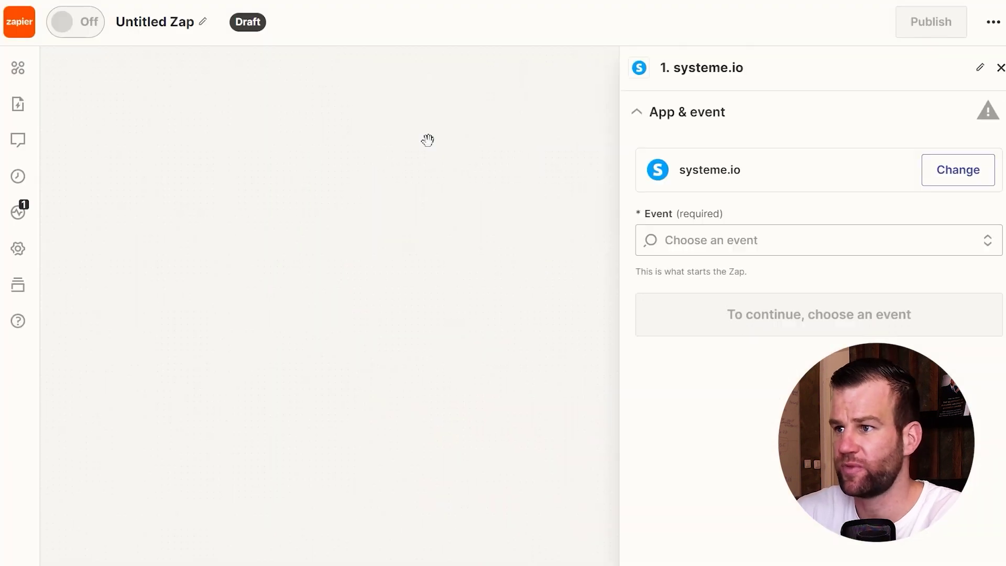
click(758, 239)
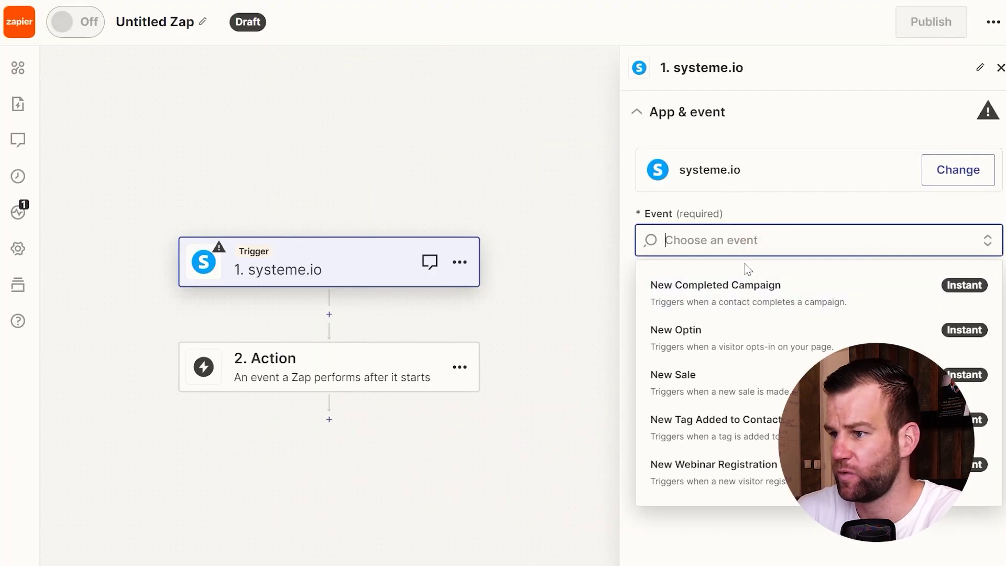
click(718, 375)
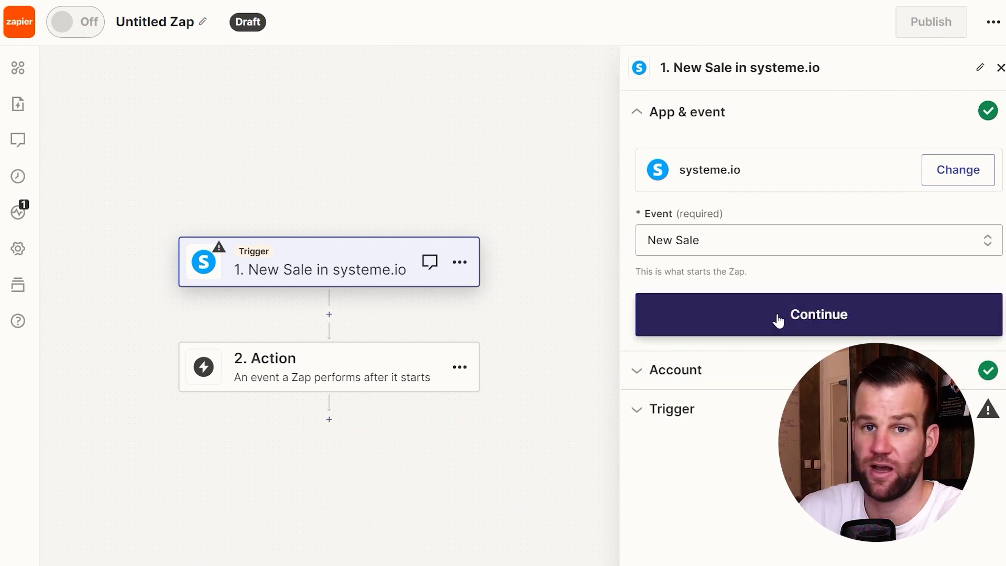
click(319, 373)
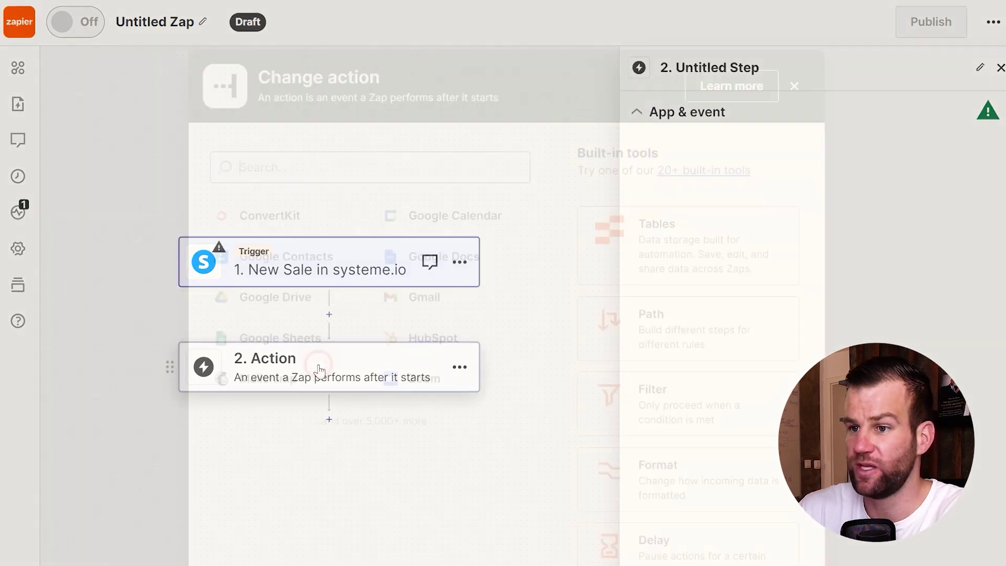
Step: Make Skool's Unlock Course for Member the action, using the connected Skool account
click(269, 170)
text(skool)
click(277, 224)
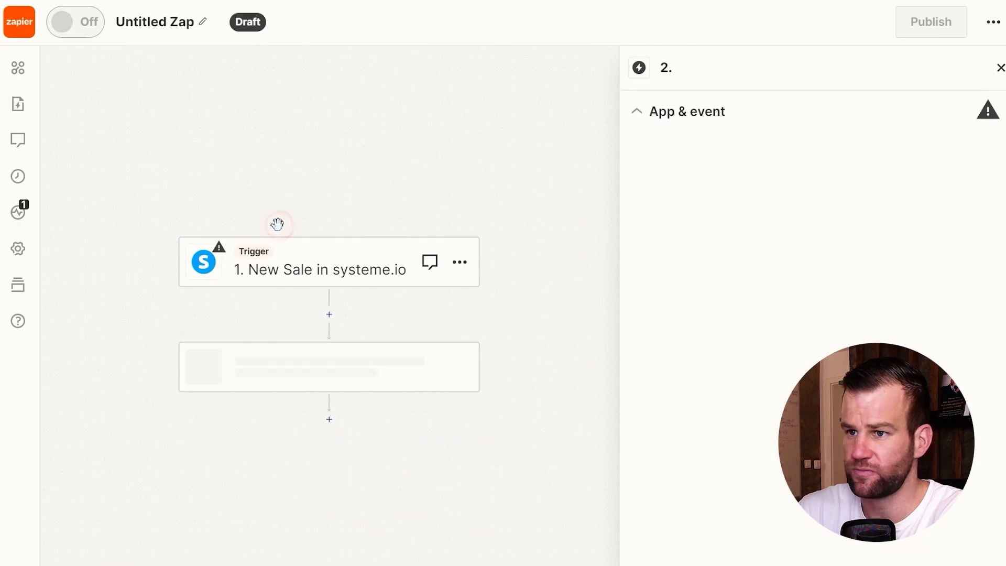
click(719, 240)
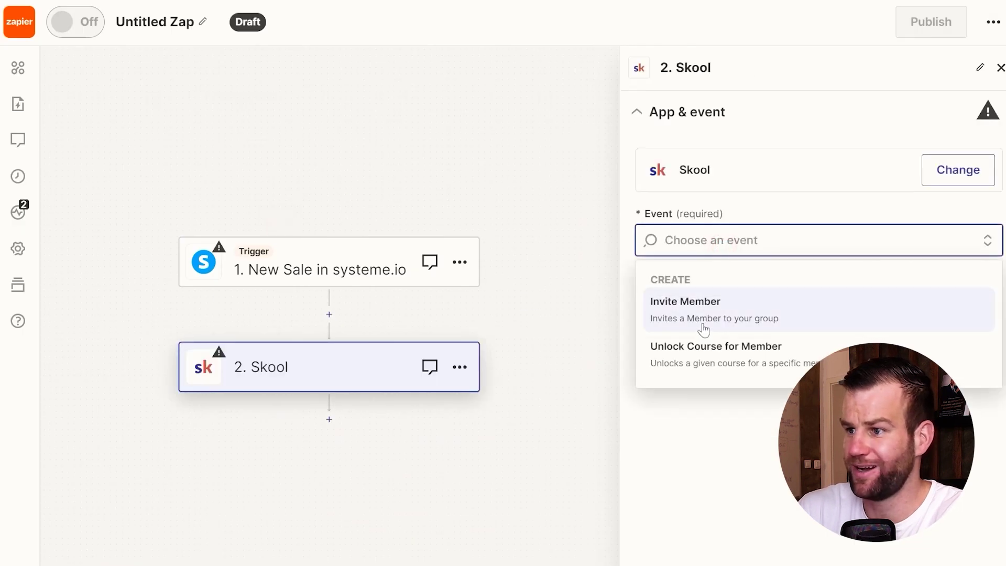
click(727, 358)
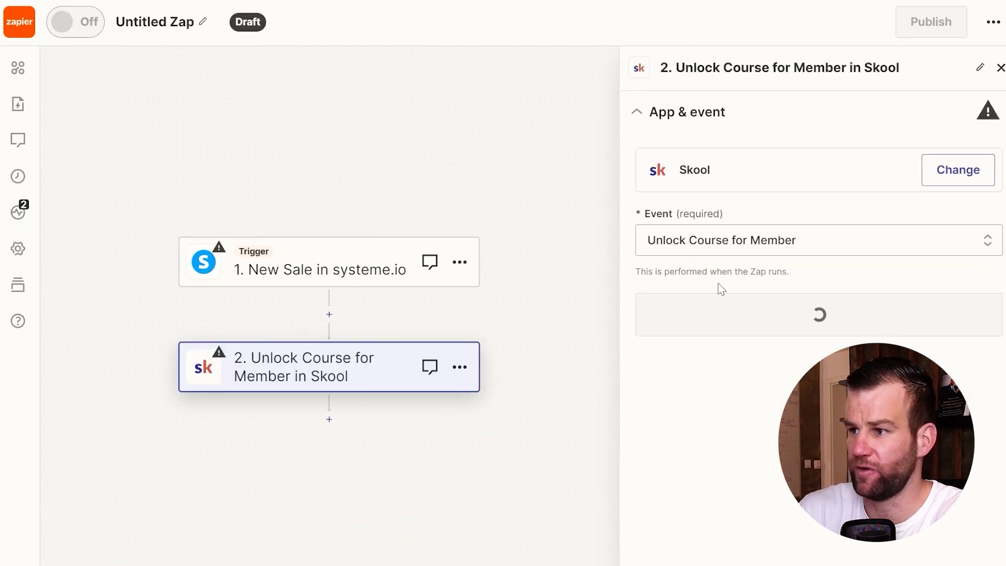
click(726, 305)
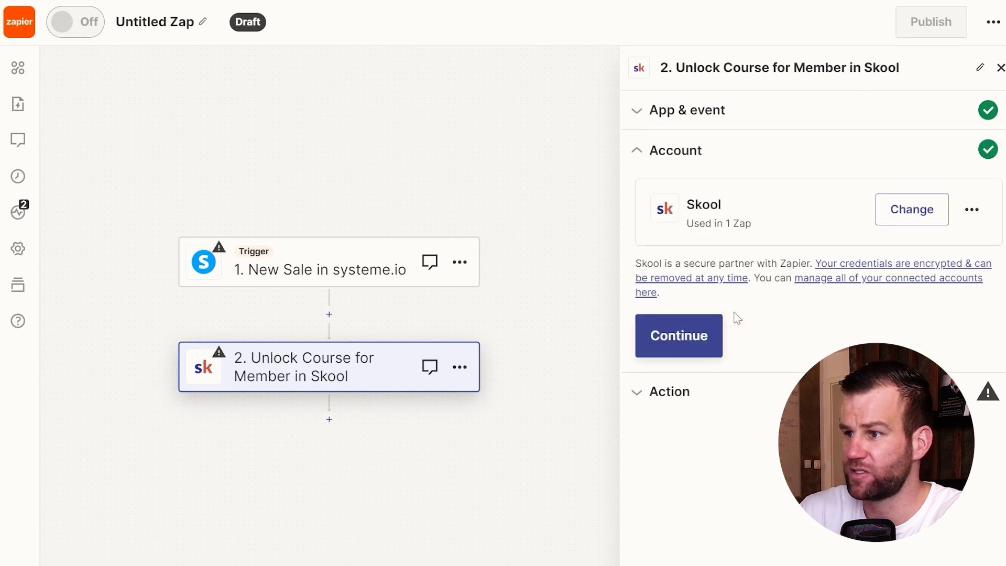
click(688, 347)
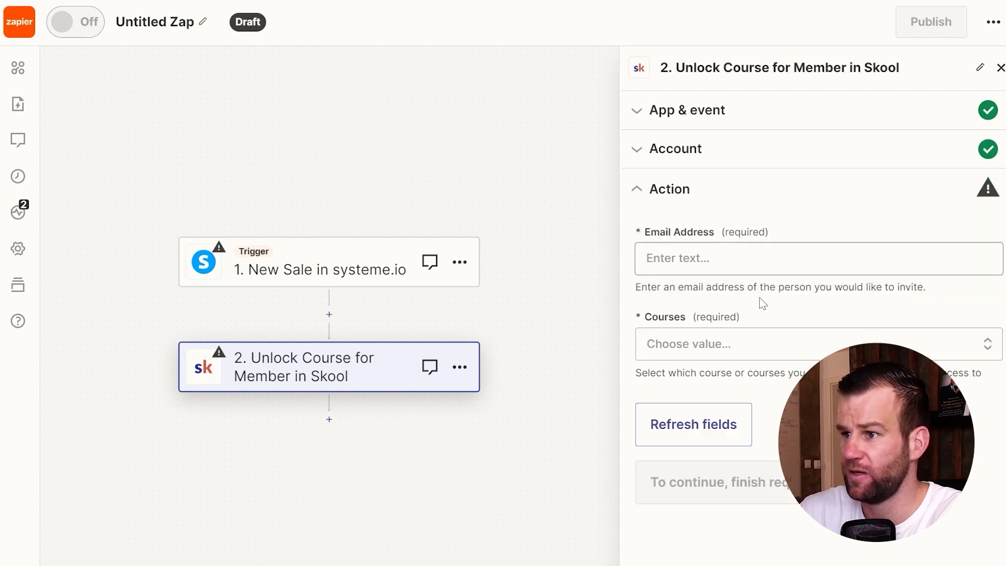
Step: Choose Q/A Support Calls and Group Mastermind Calls as the courses to unlock
click(681, 257)
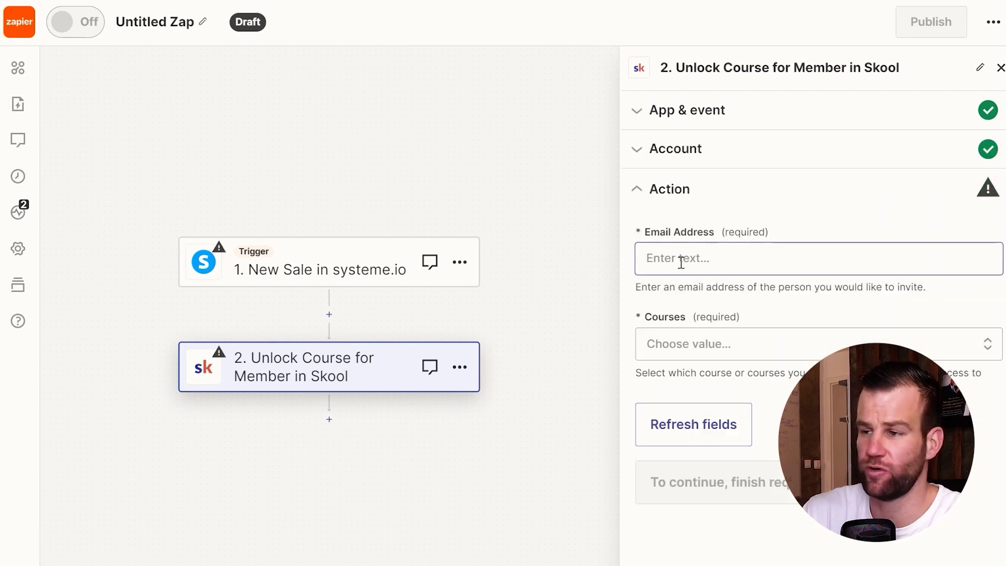
click(735, 211)
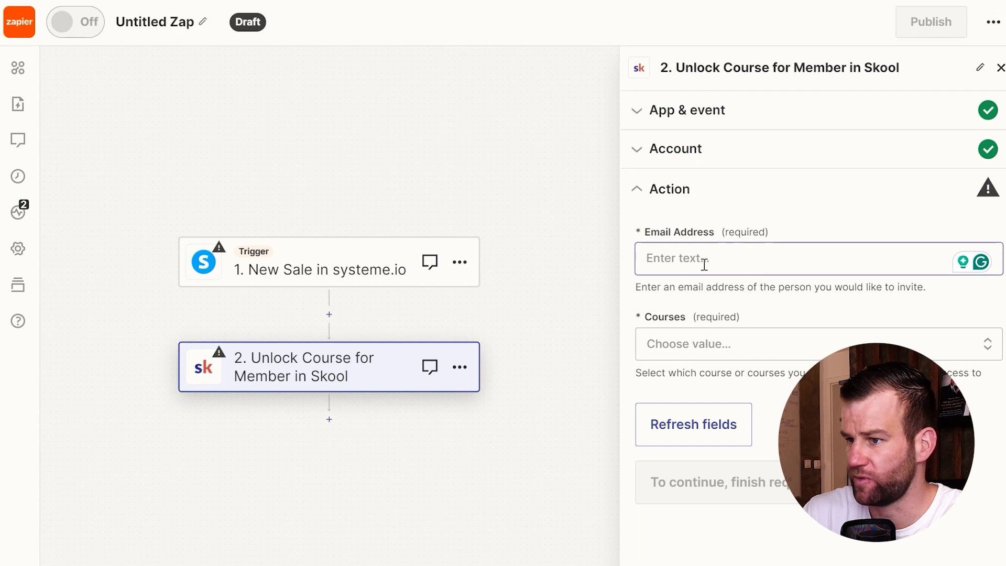
click(654, 344)
scroll(688, 477, down, 1)
click(688, 474)
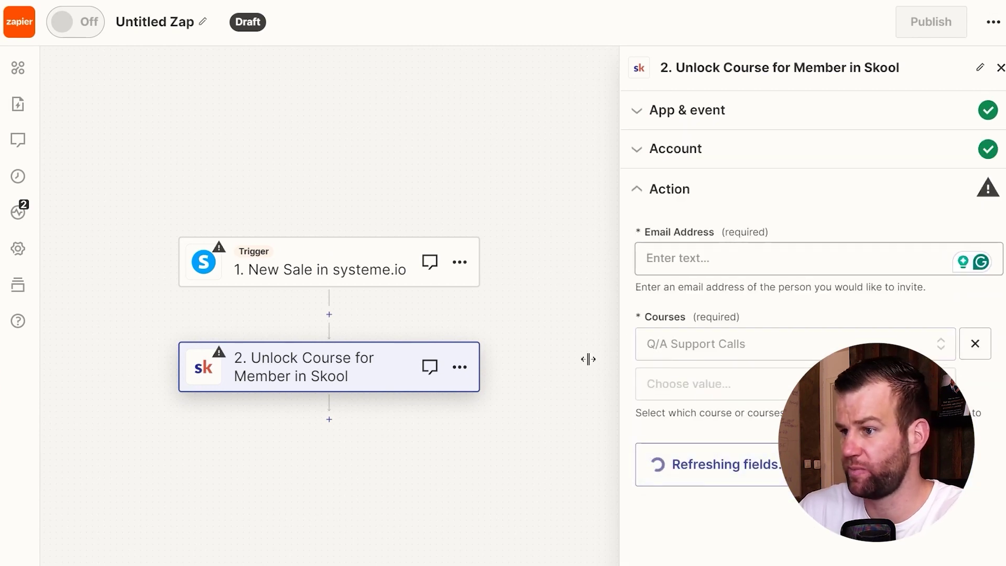
click(692, 393)
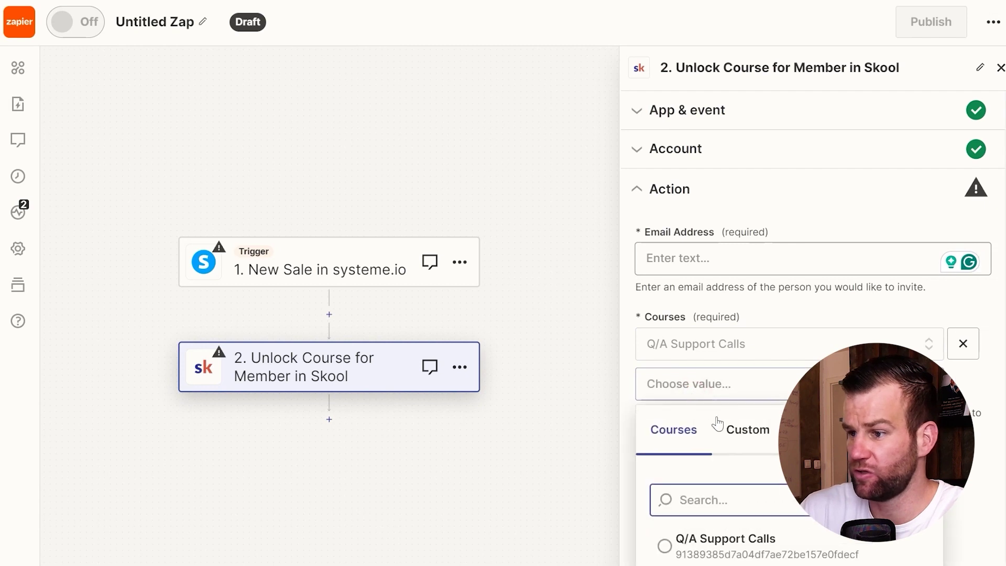
scroll(741, 555, down, 1)
click(676, 530)
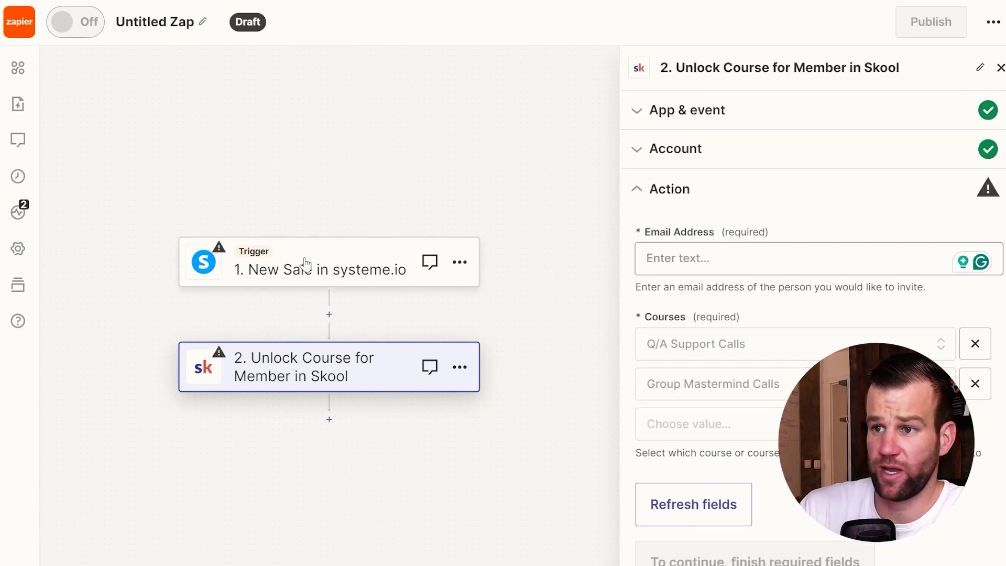
click(336, 260)
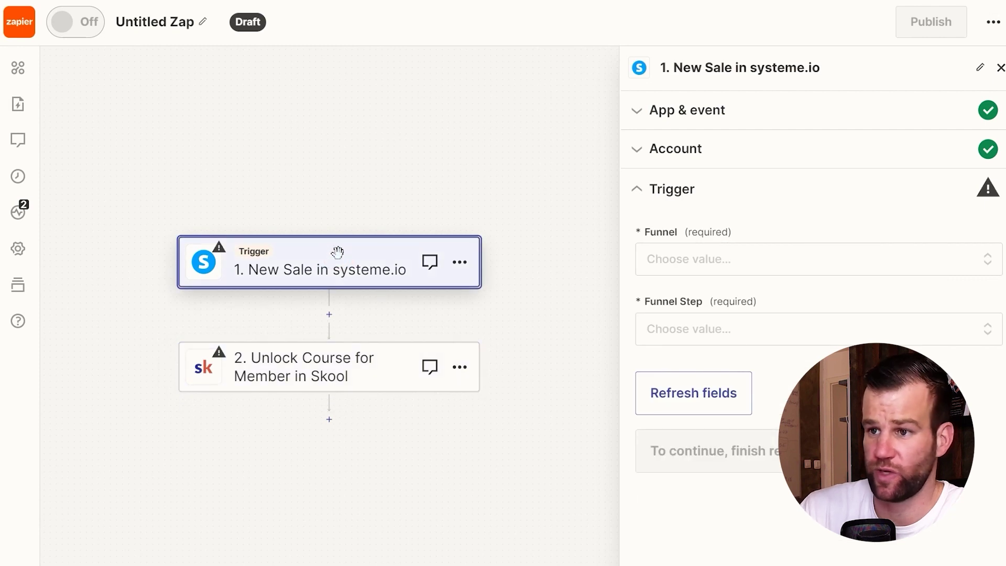
click(309, 361)
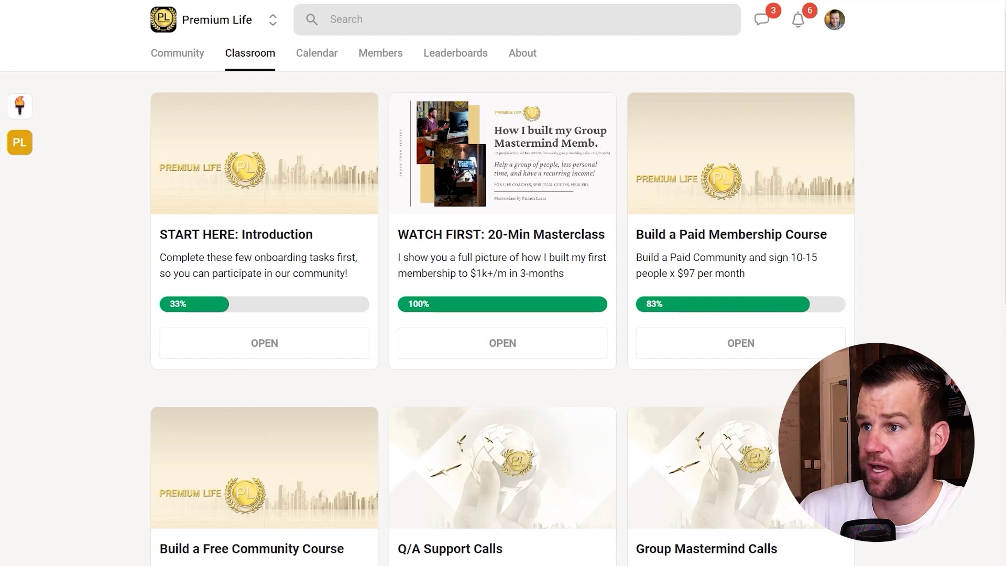
Step: Browse the community's Members, Leaderboards, Calendar and Classroom pages
click(387, 59)
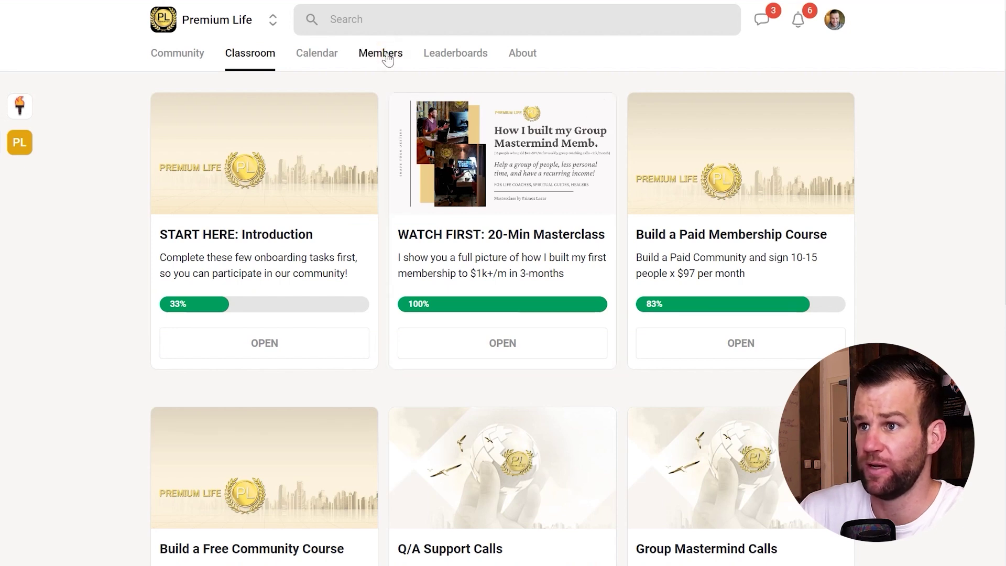
click(446, 51)
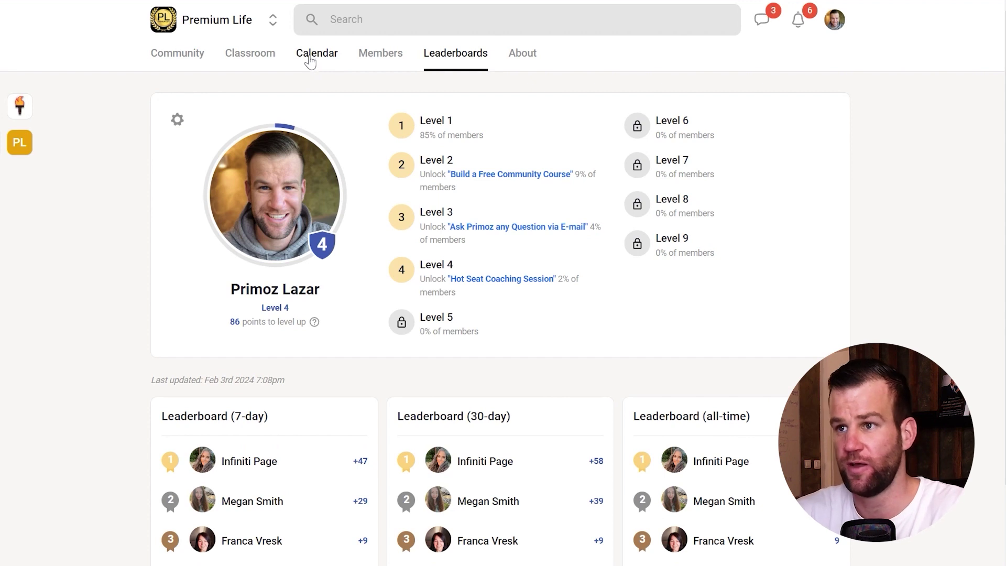
click(262, 54)
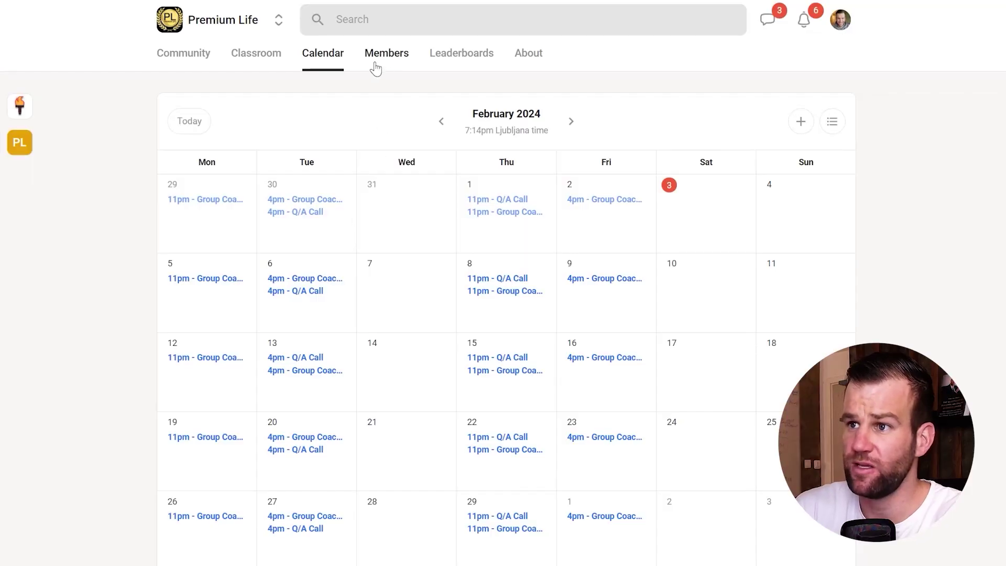
click(277, 68)
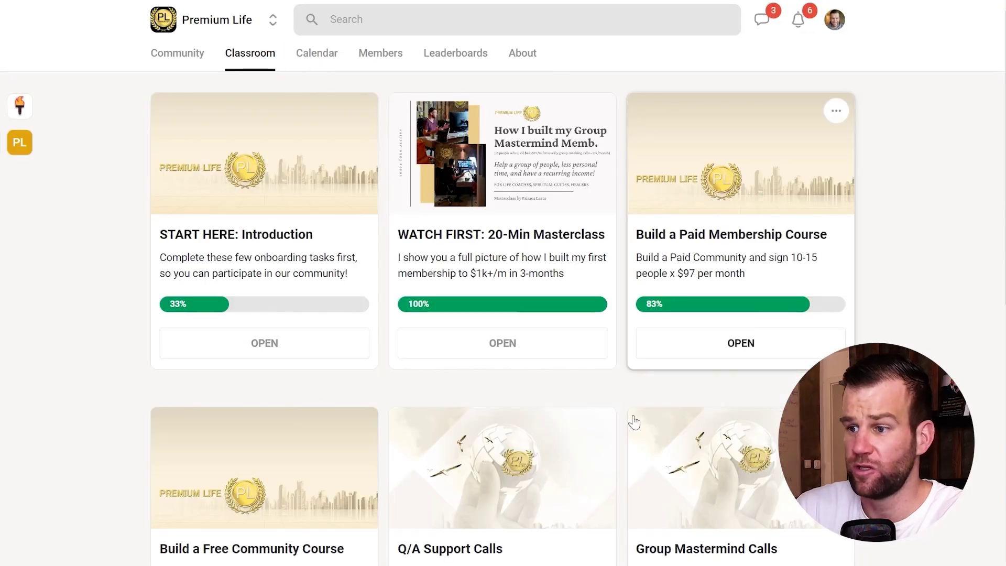
scroll(576, 422, down, 4)
scroll(445, 266, down, 1)
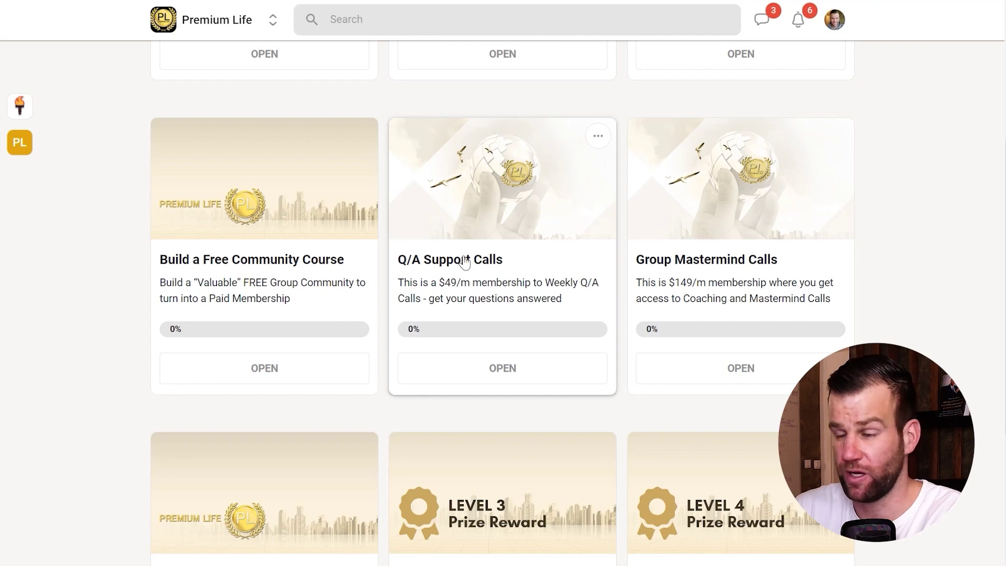
scroll(471, 260, up, 2)
Step: Review the Q/A Support Calls course's edit settings, cancel without changes, and return to the Calendar
click(598, 208)
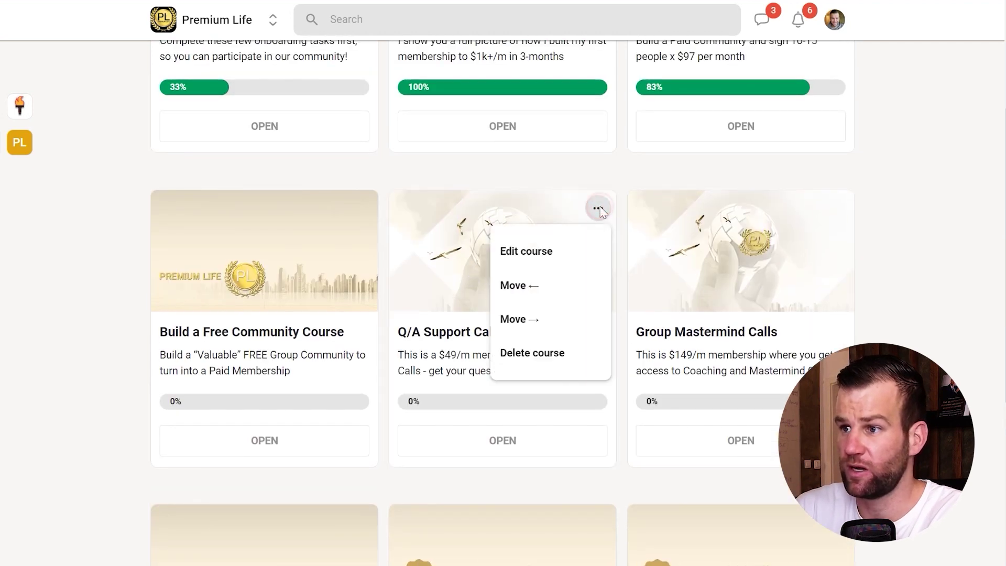
click(546, 252)
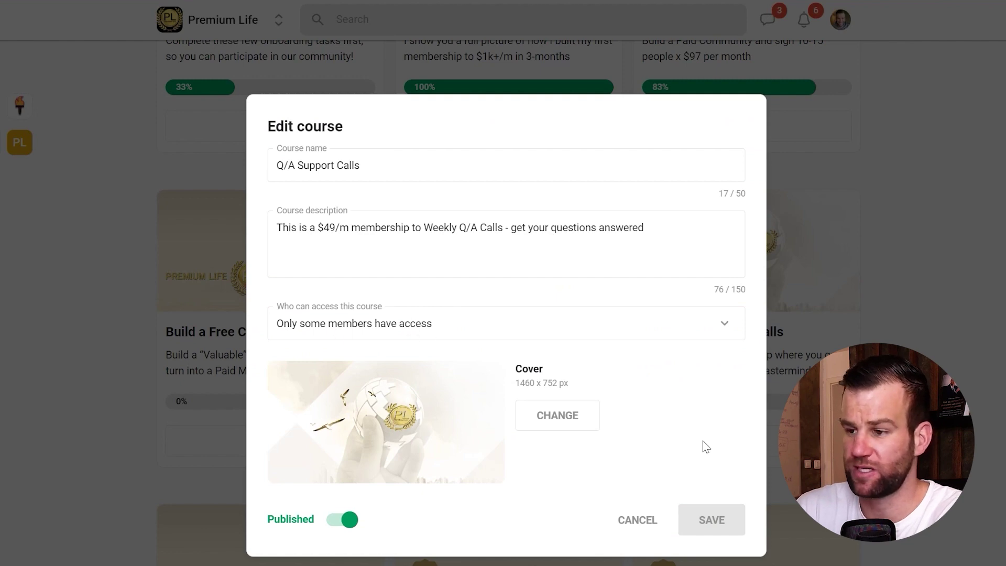
click(639, 519)
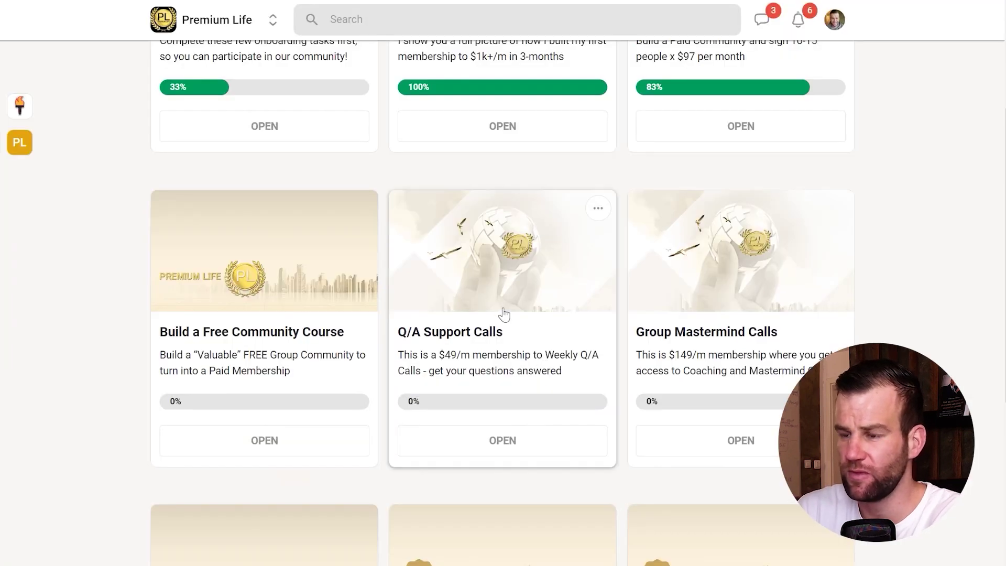
scroll(505, 314, up, 5)
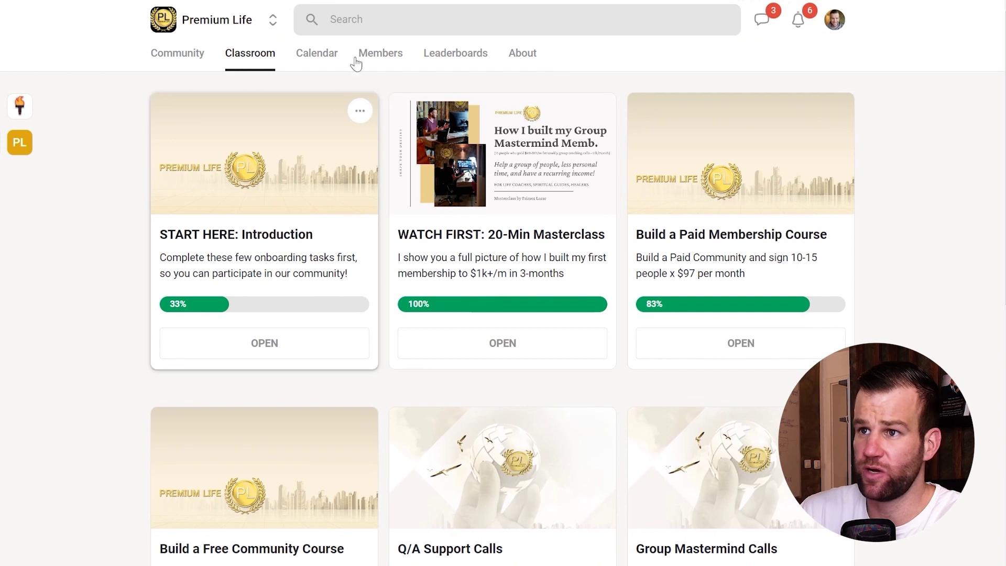
click(317, 52)
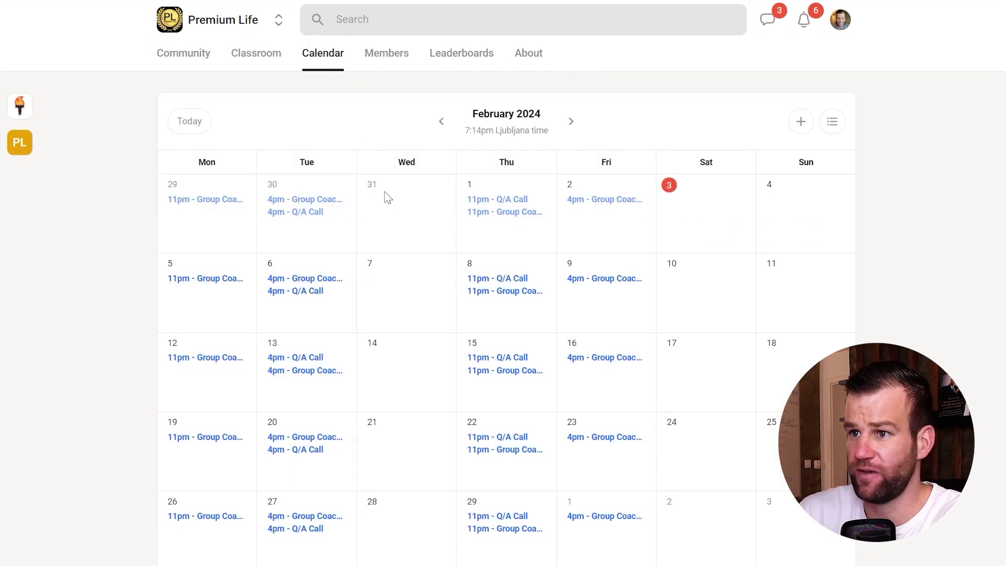
Step: Start a new calendar event titled NEW PAID EVENT
click(797, 115)
click(397, 130)
text(NEW PAID EVENT)
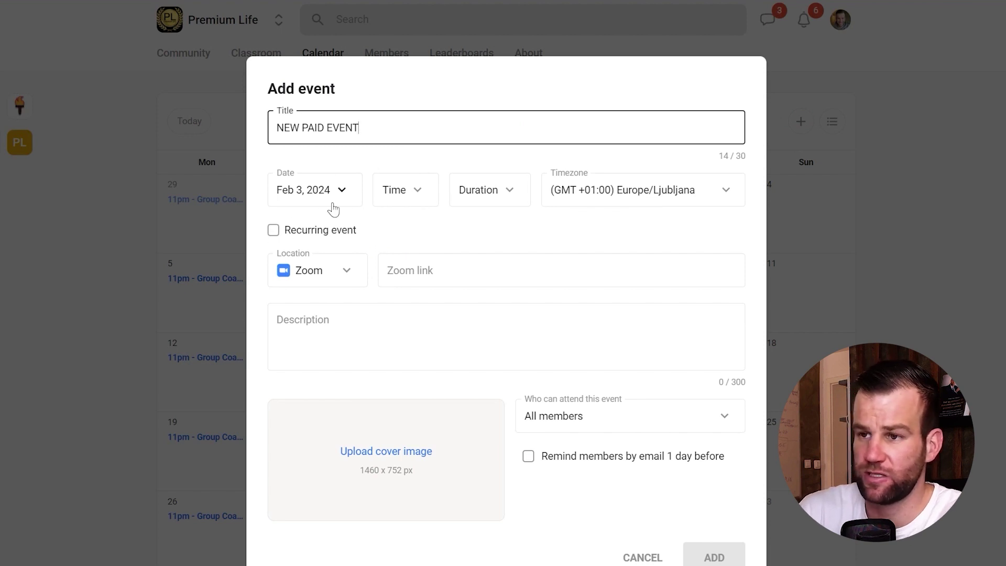
Step: Paste the bookmarked Zoom meeting room link into the event's Zoom link field
click(384, 276)
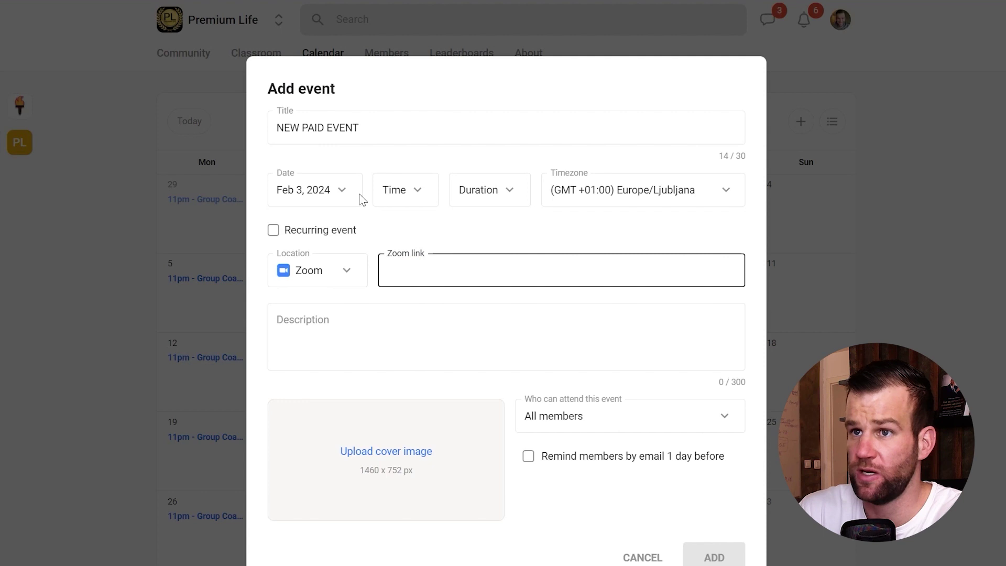
right_click(144, 443)
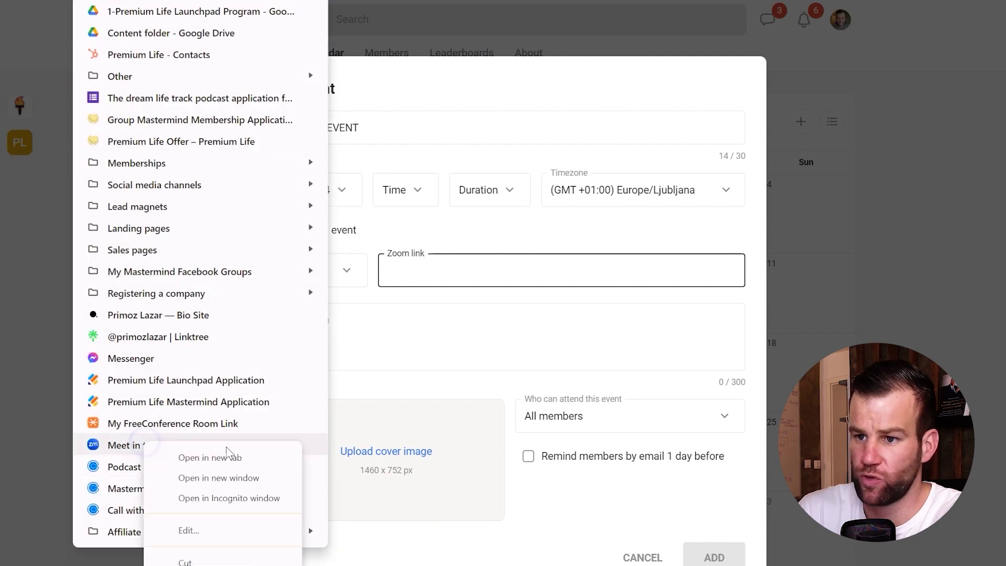
click(209, 565)
click(420, 270)
key(ctrl+v)
click(446, 242)
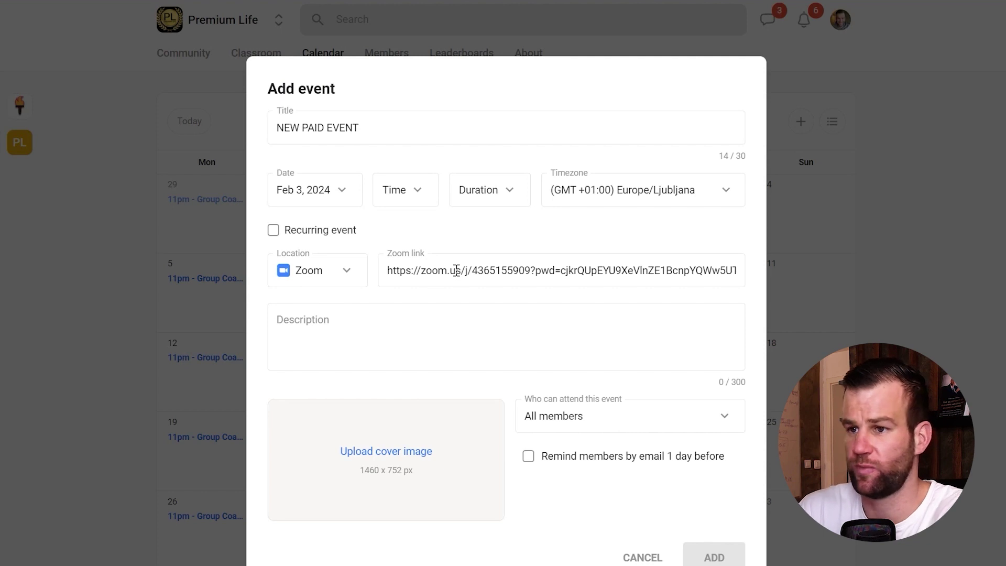
click(351, 343)
click(291, 321)
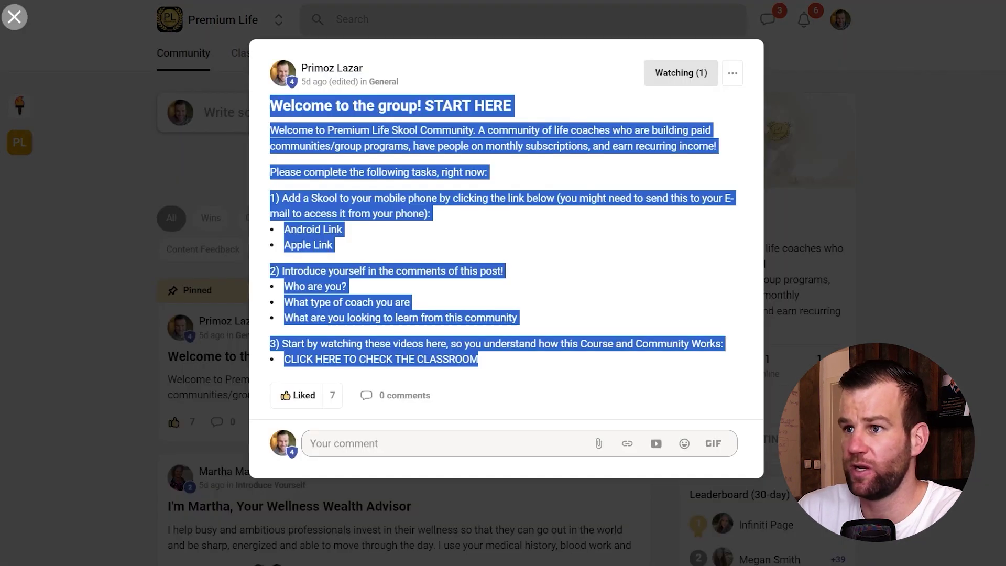
Step: Open the Feb 8 Q/A Call from the calendar and select its upgrade-link description
click(589, 17)
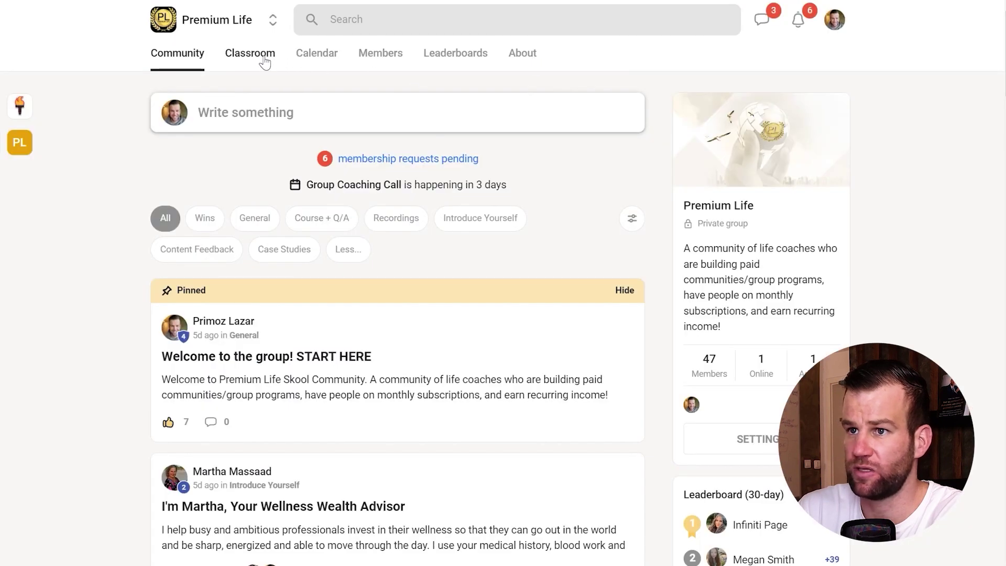
click(314, 55)
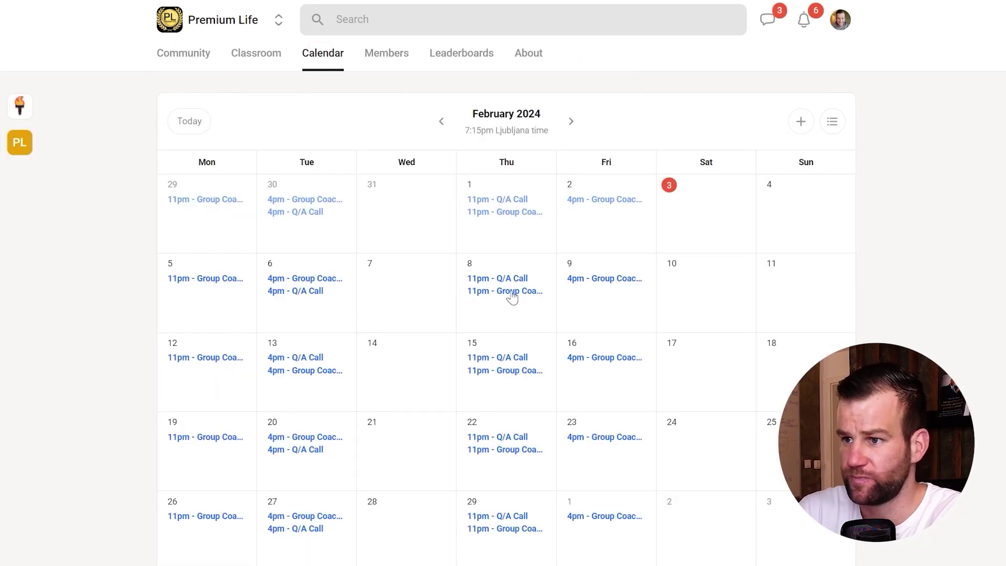
click(511, 281)
drag(382, 407, 412, 457)
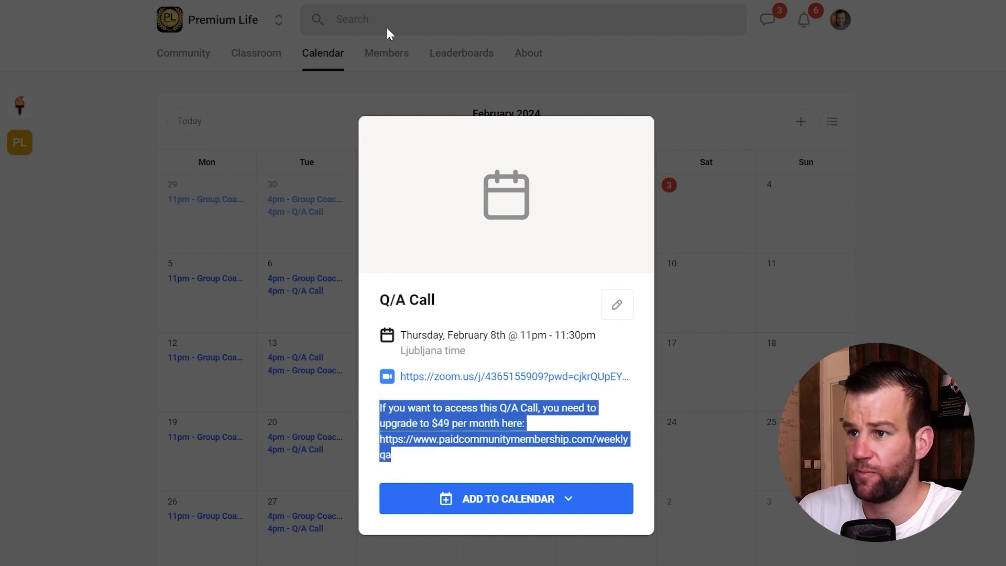
key(alt+Tab)
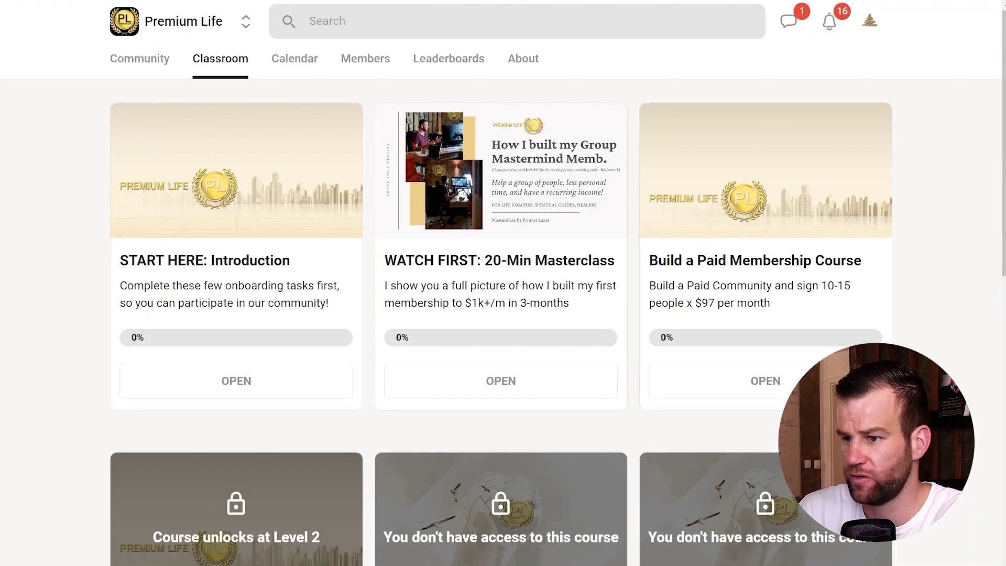
Step: In the member window, open the Feb 8 Q/A Call to inspect its locked Zoom link and upgrade message
scroll(492, 471, down, 3)
scroll(482, 450, up, 3)
click(306, 64)
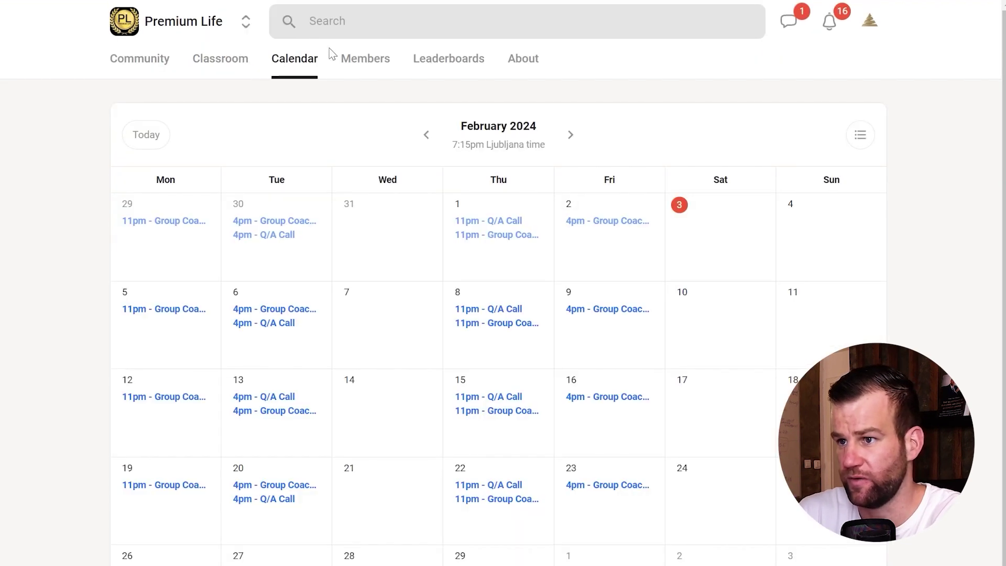
click(485, 308)
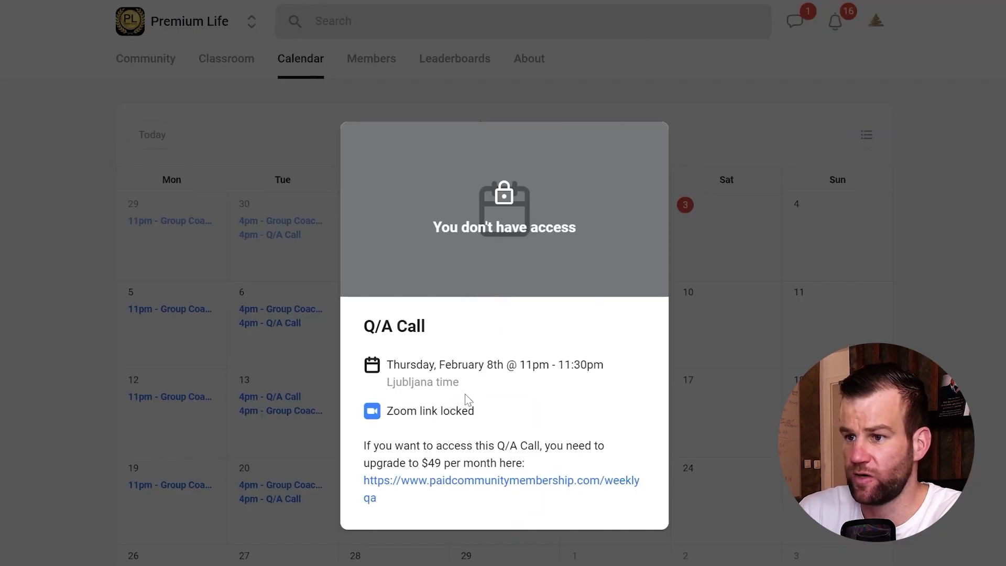
drag(475, 412, 389, 411)
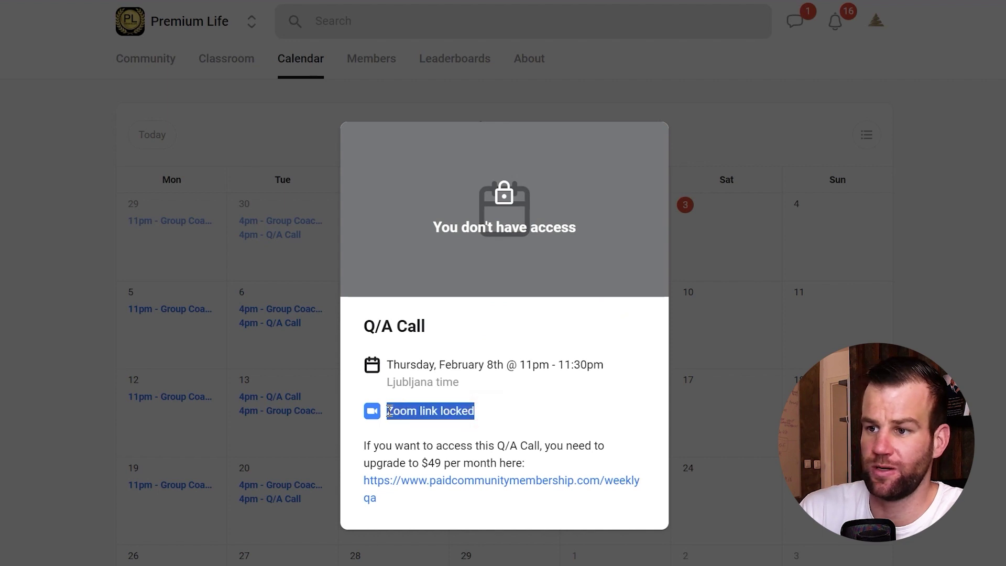
click(425, 413)
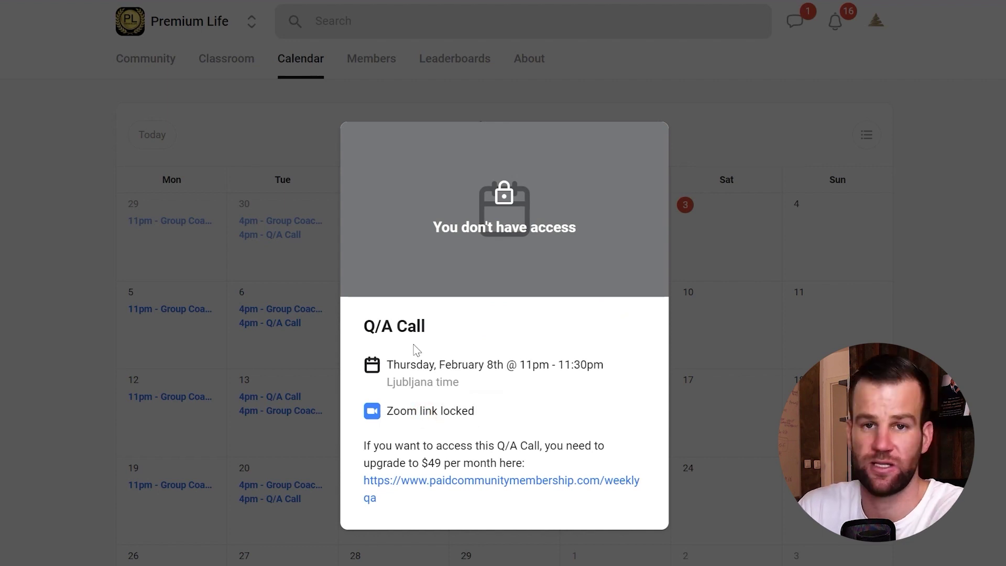
click(376, 211)
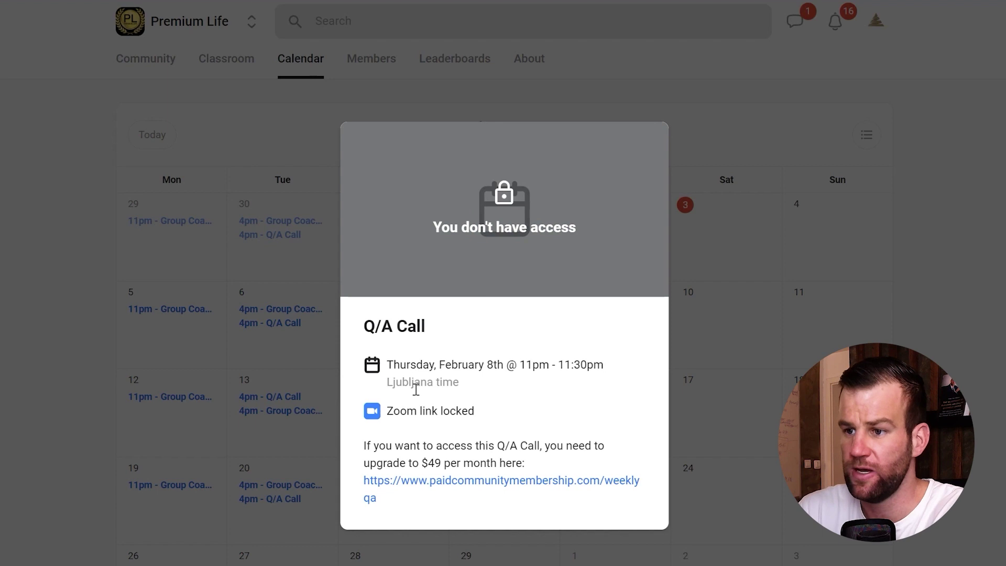
drag(368, 443, 505, 445)
click(512, 440)
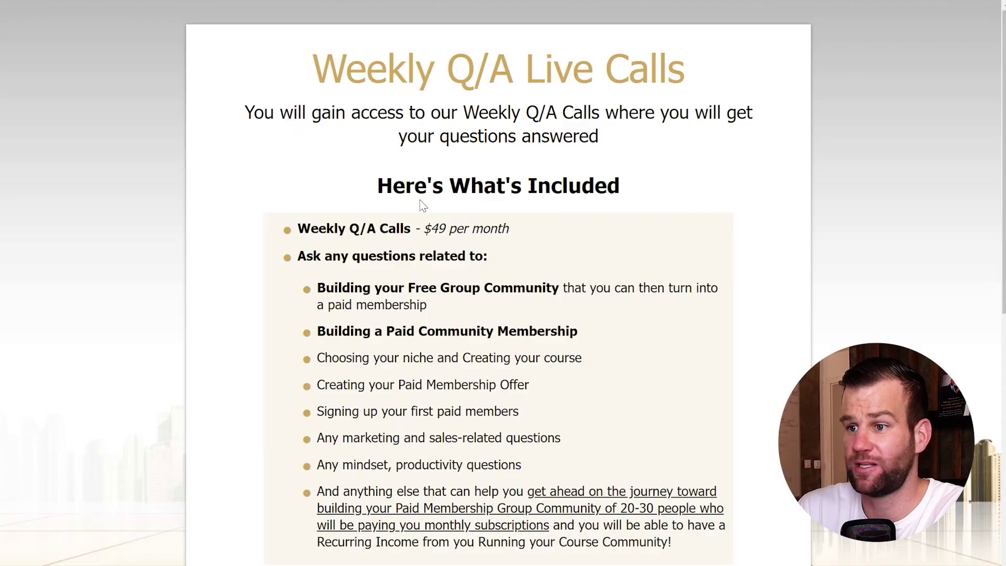
Step: Scroll through the Weekly Q/A Live Calls sales page, then return to the admin window
scroll(372, 403, down, 8)
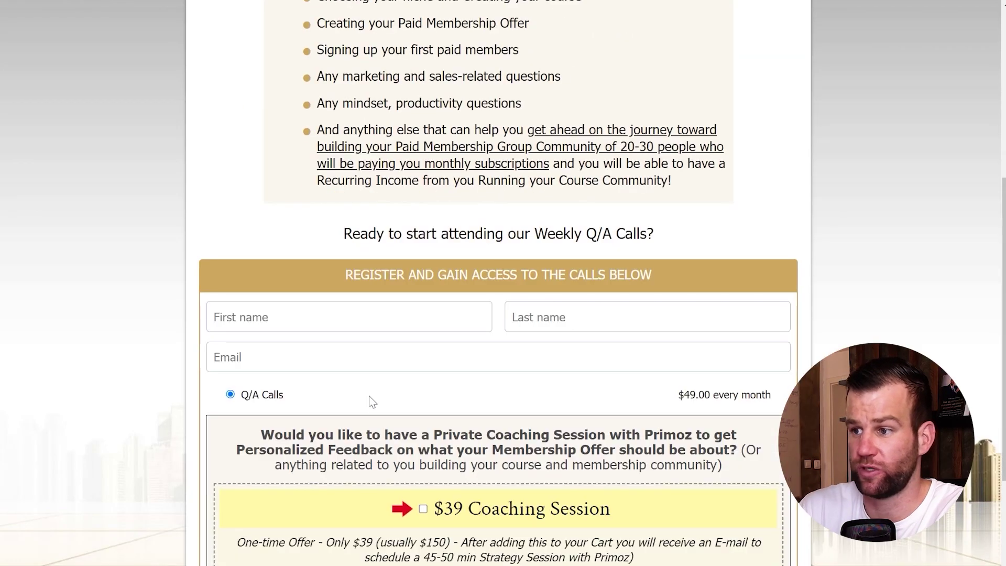
scroll(376, 414, down, 4)
scroll(377, 418, down, 1)
scroll(377, 419, up, 10)
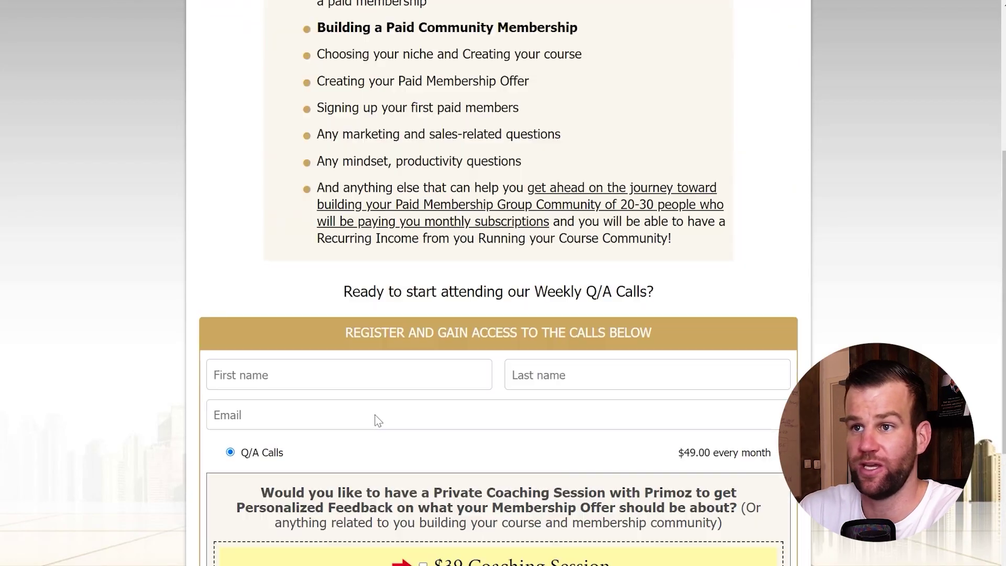
key(alt+Tab)
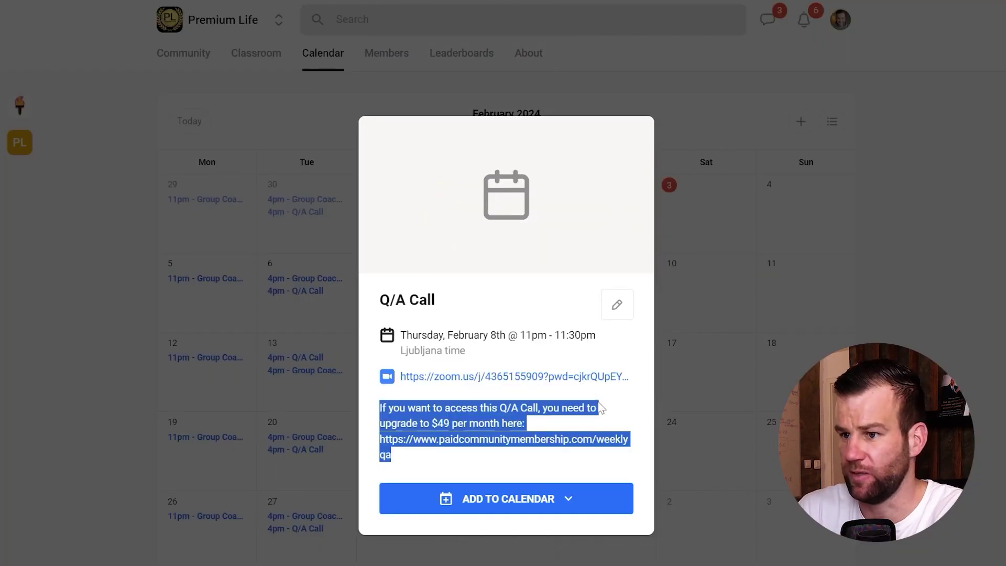
Step: Inspect the Q/A Call popup's Zoom link line and upgrade message text in the admin view
click(476, 421)
drag(378, 406, 391, 454)
key(ctrl+c)
click(409, 410)
click(433, 408)
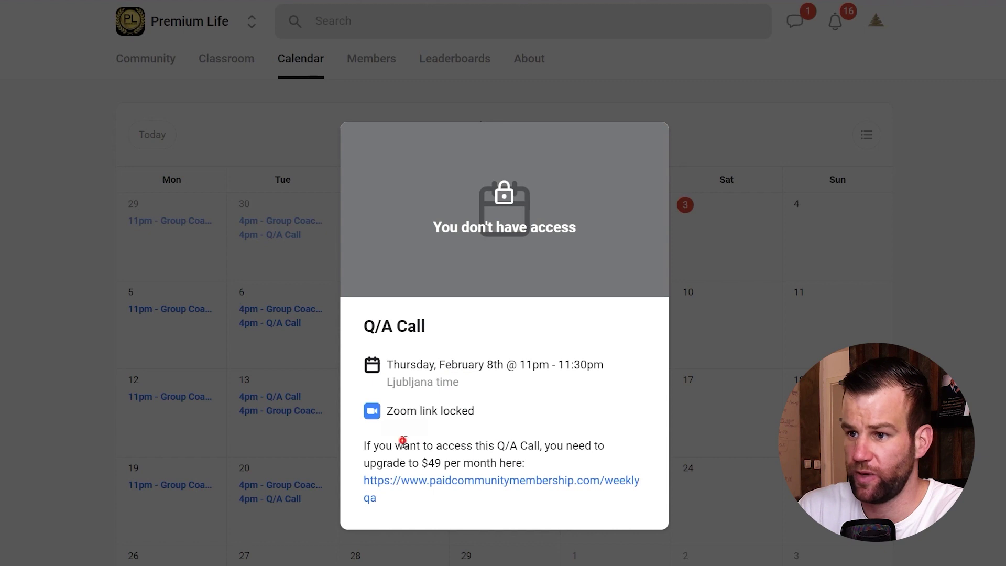
double_click(438, 411)
click(478, 412)
triple_click(430, 411)
click(438, 410)
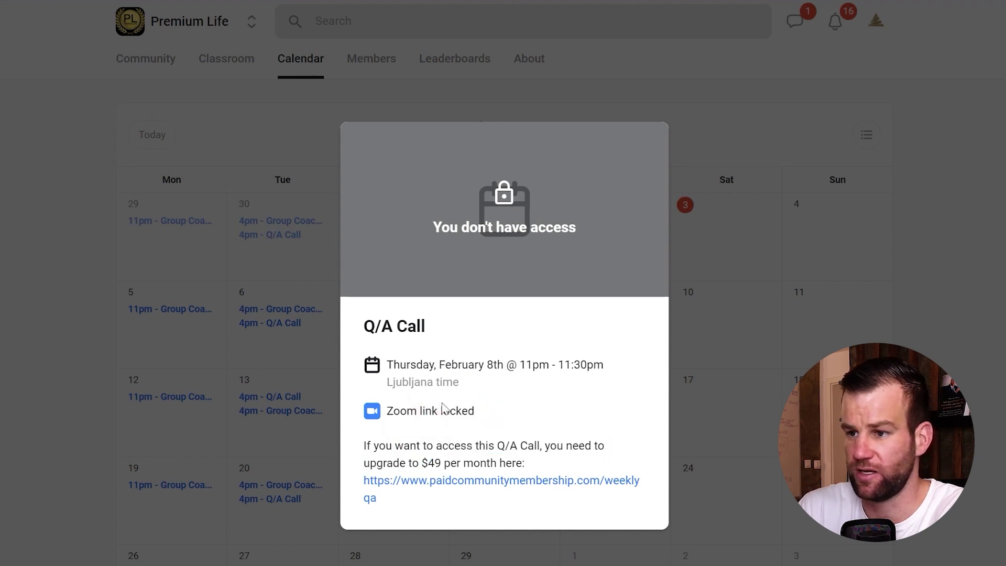
drag(498, 410, 397, 445)
double_click(399, 410)
click(398, 407)
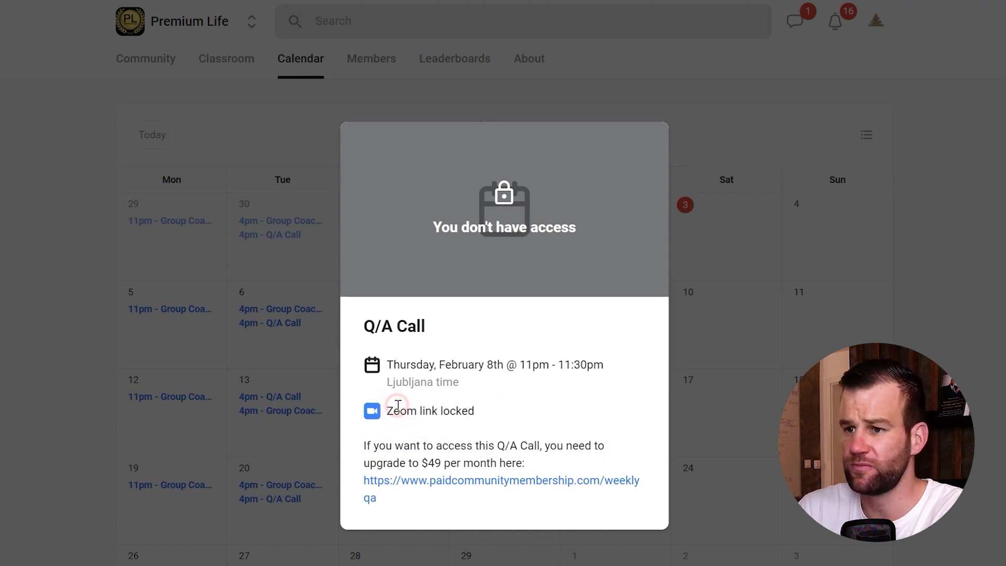
key(super+Tab)
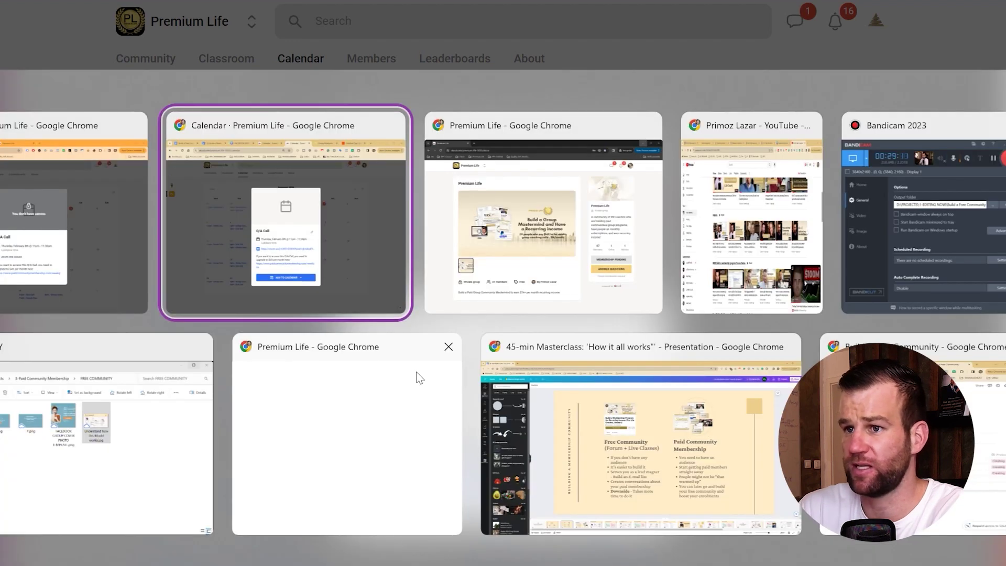
key(Escape)
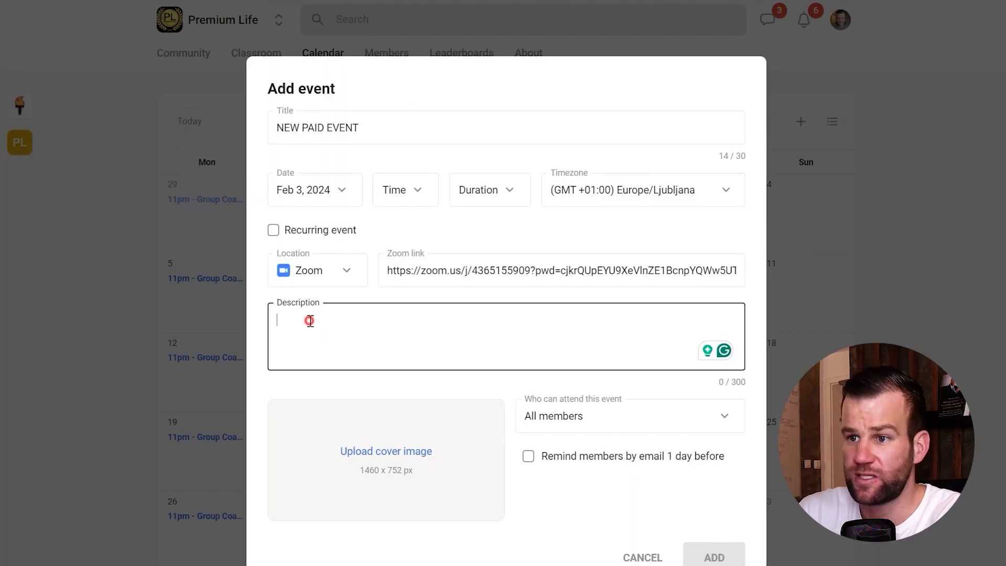
Step: Paste the upgrade message into the new event's description
key(ctrl+v)
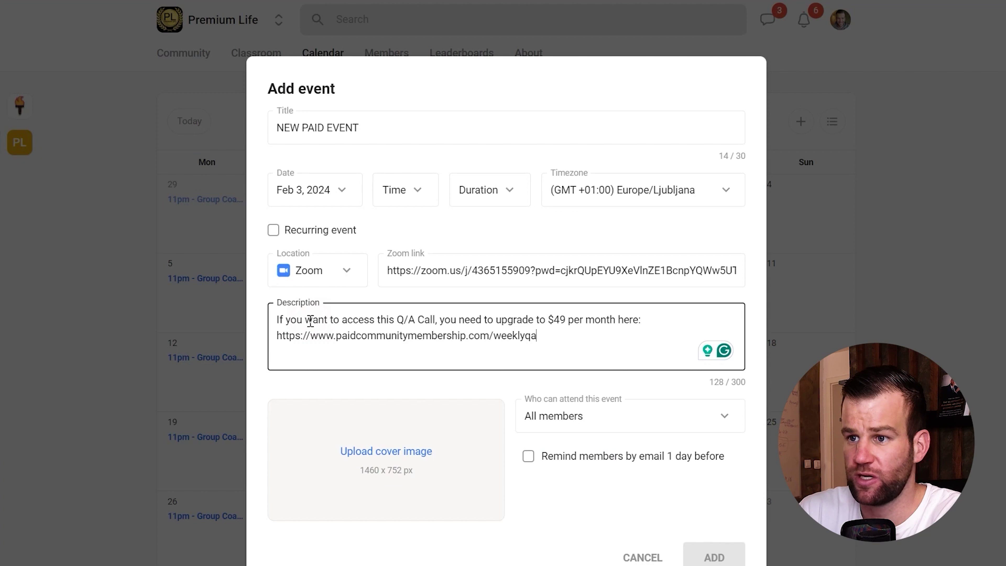
drag(283, 317, 373, 316)
click(374, 316)
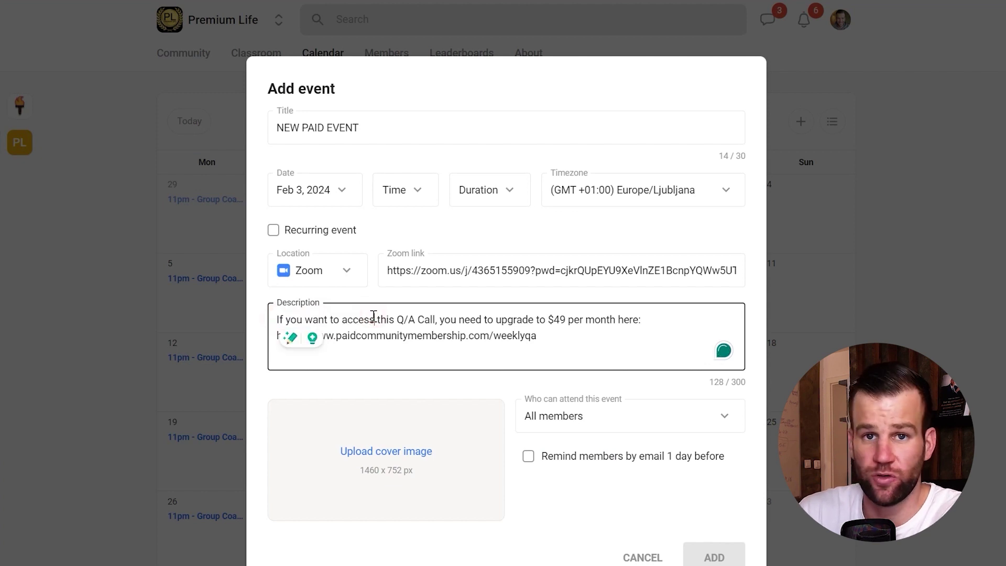
drag(550, 335, 278, 319)
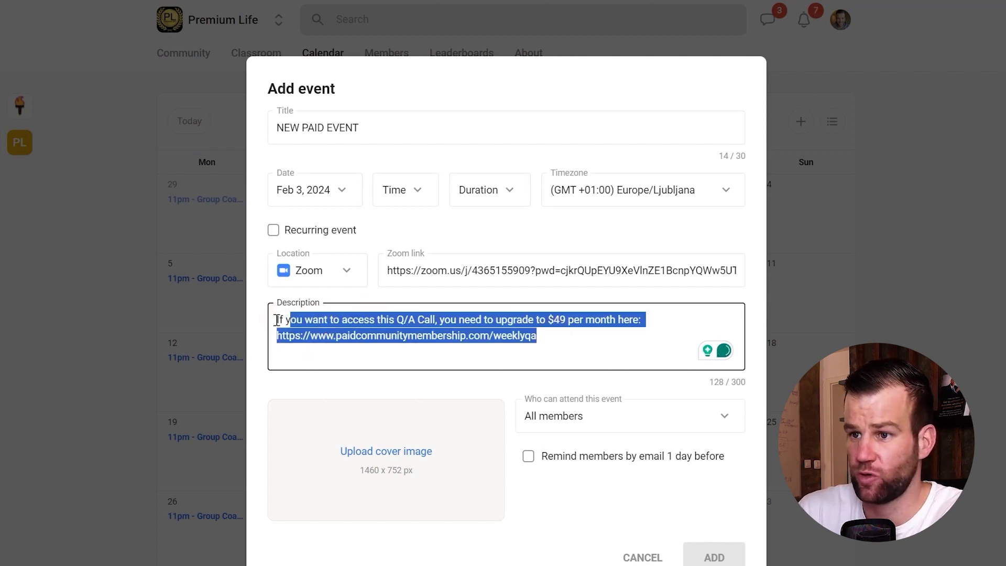
click(410, 316)
click(498, 383)
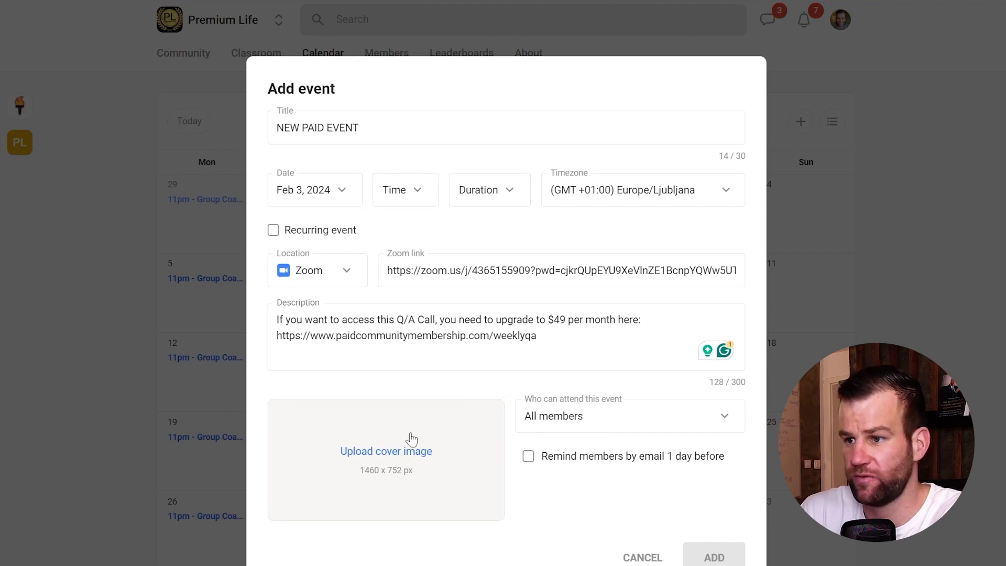
Step: Set Who can attend to Members in a course, limited to Q/A Support Calls
drag(531, 403, 613, 400)
click(620, 394)
click(583, 422)
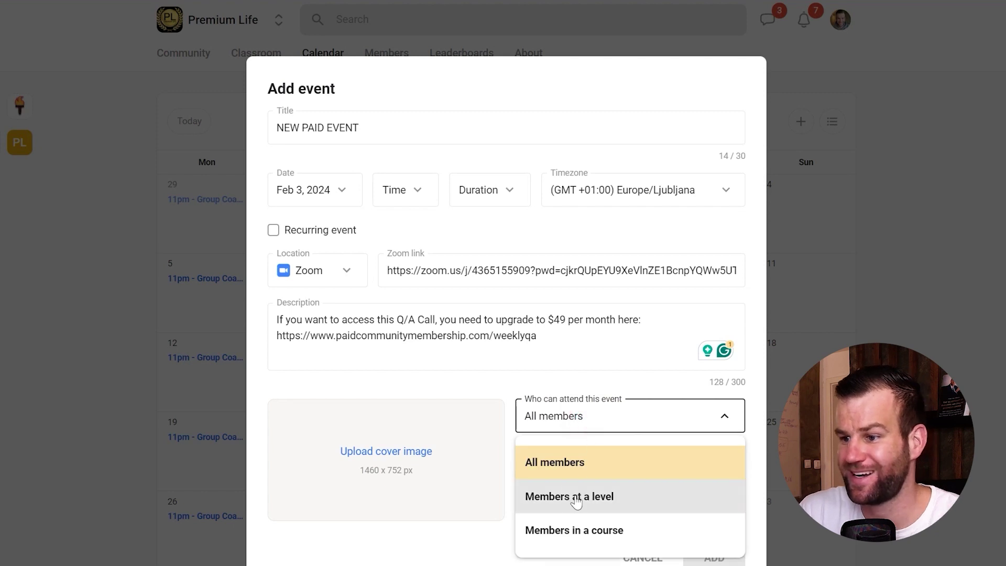
click(600, 529)
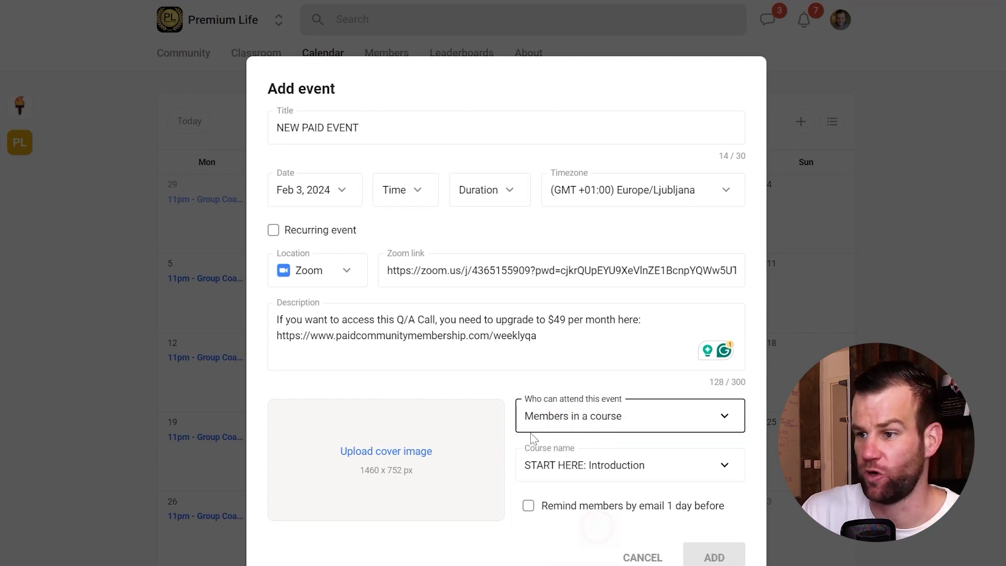
click(609, 464)
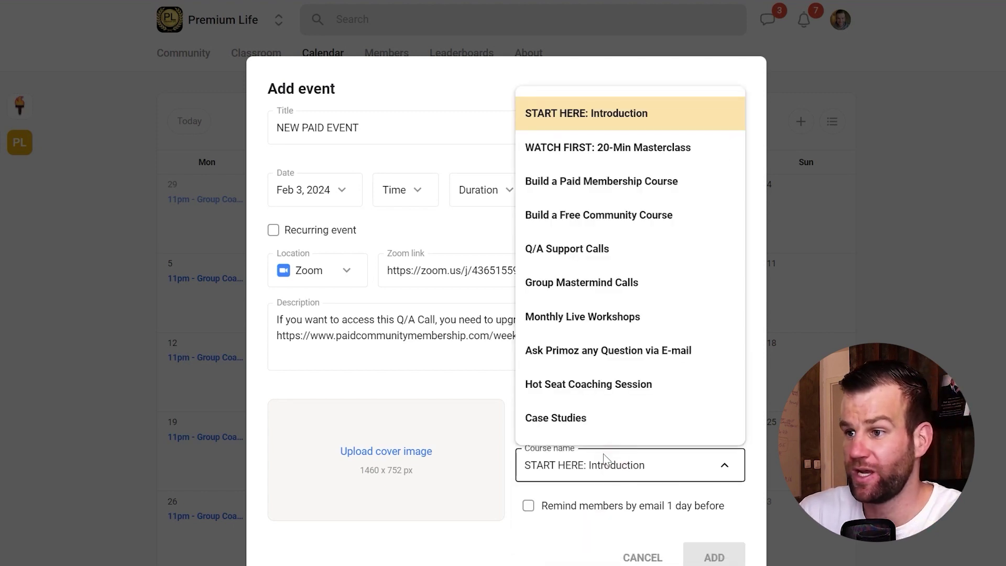
click(576, 248)
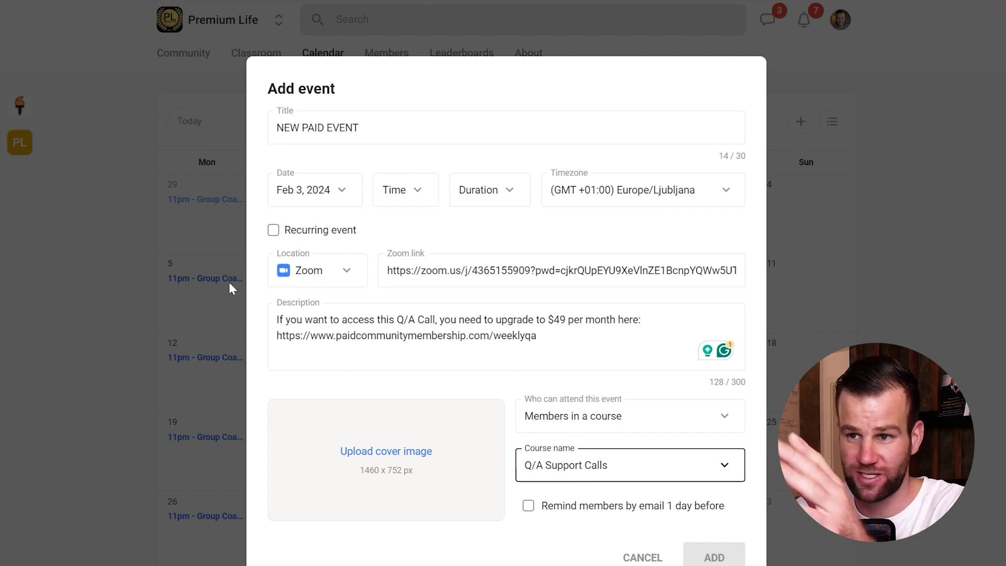
Step: Discard the NEW PAID EVENT draft without saving
drag(276, 320, 254, 324)
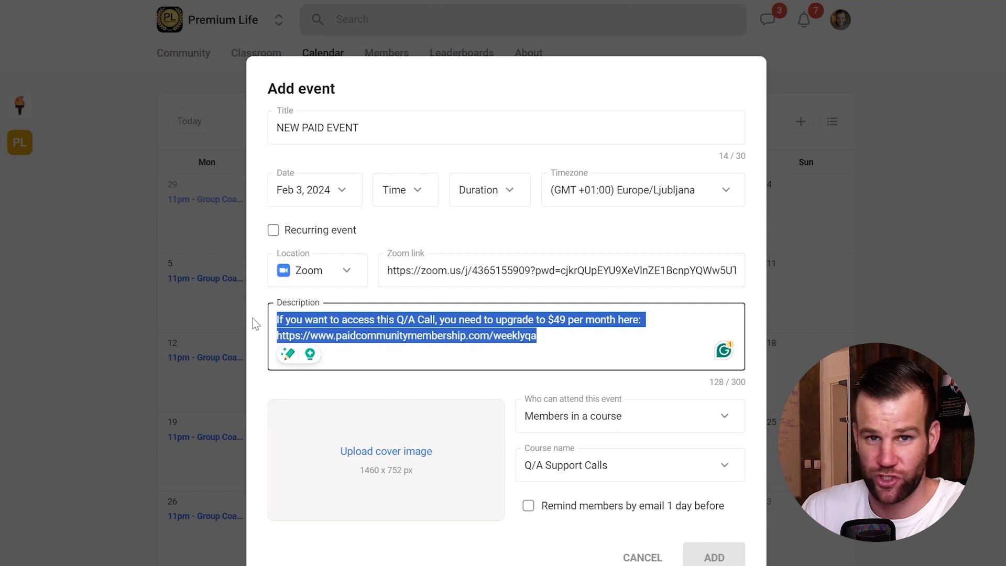
click(649, 559)
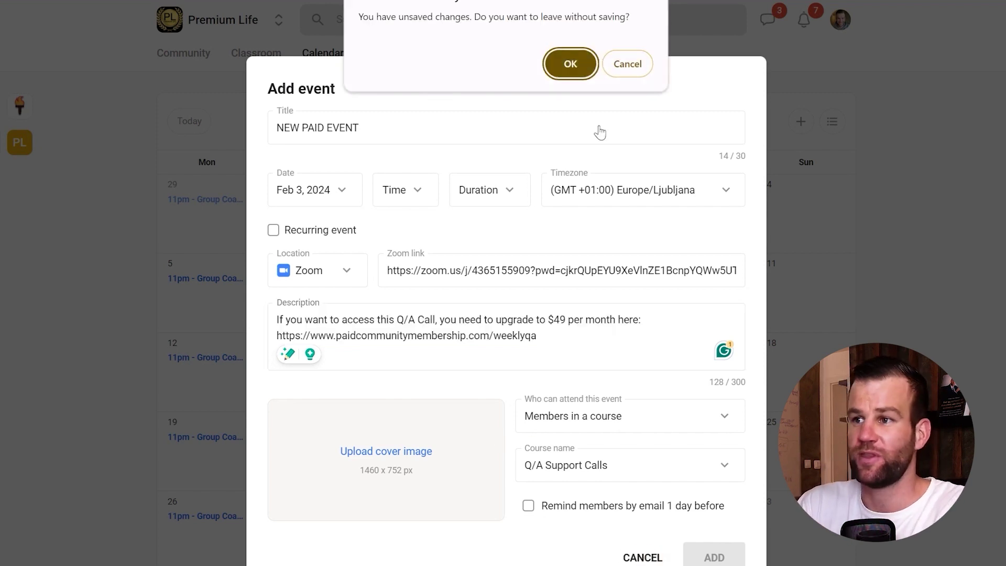
click(570, 63)
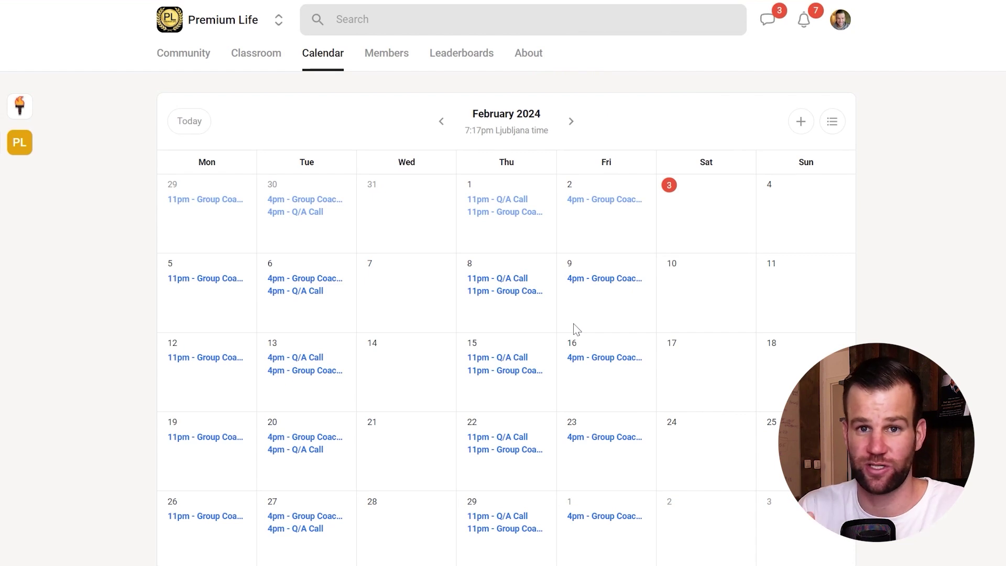